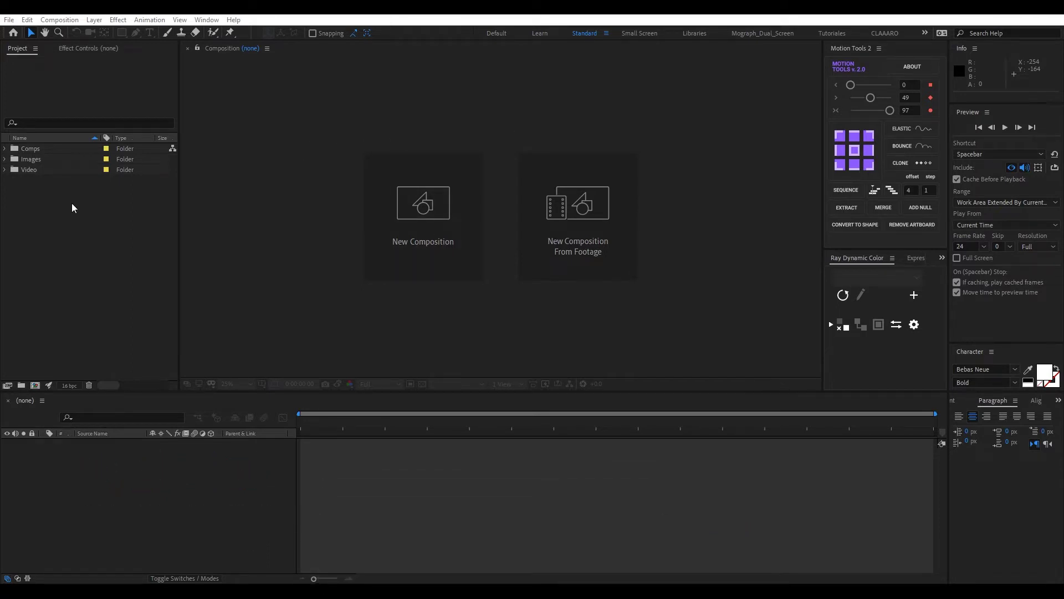
Preview Ink.mov from the Video folder with its white ink splash shown on black.
left_click(5, 170)
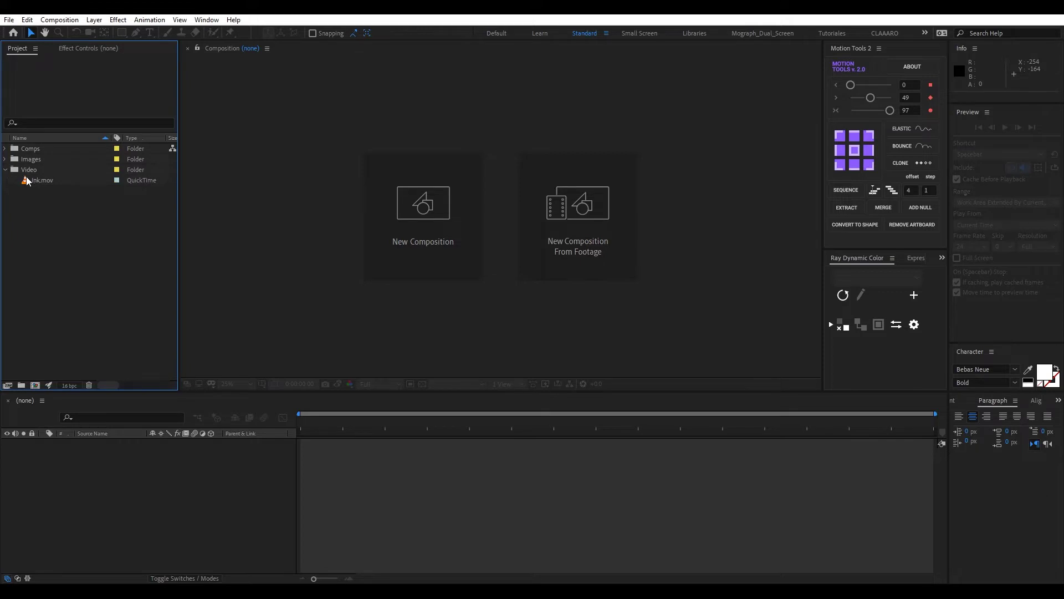
left_click(28, 181)
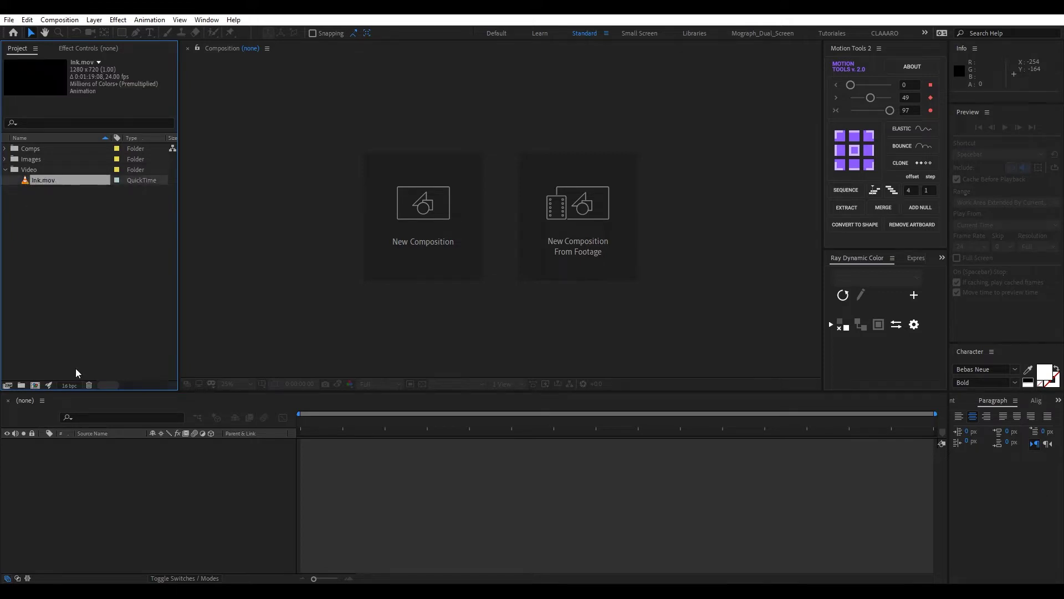
double_click(25, 181)
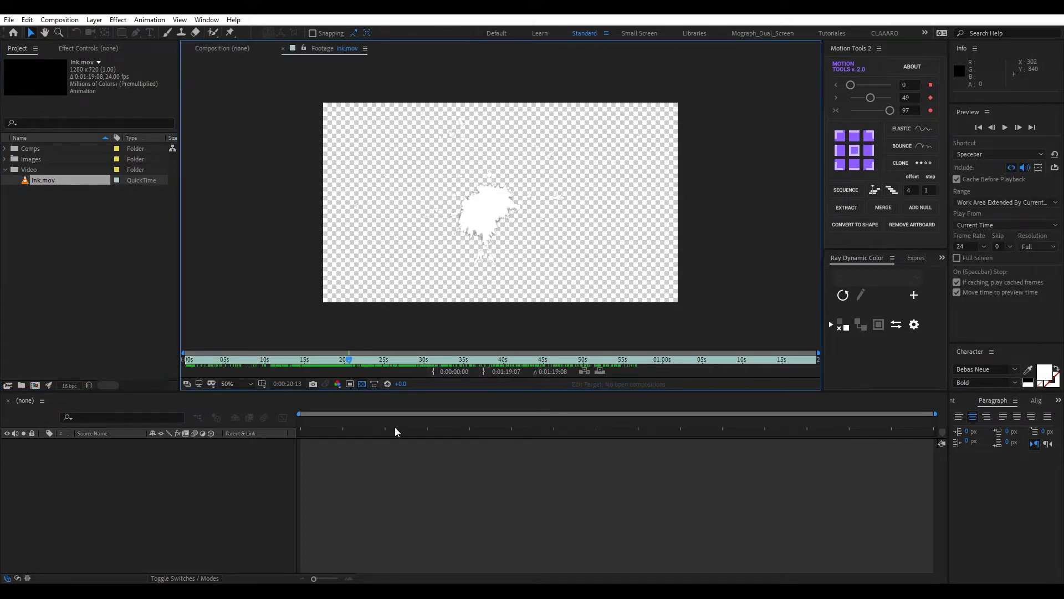
left_click(362, 383)
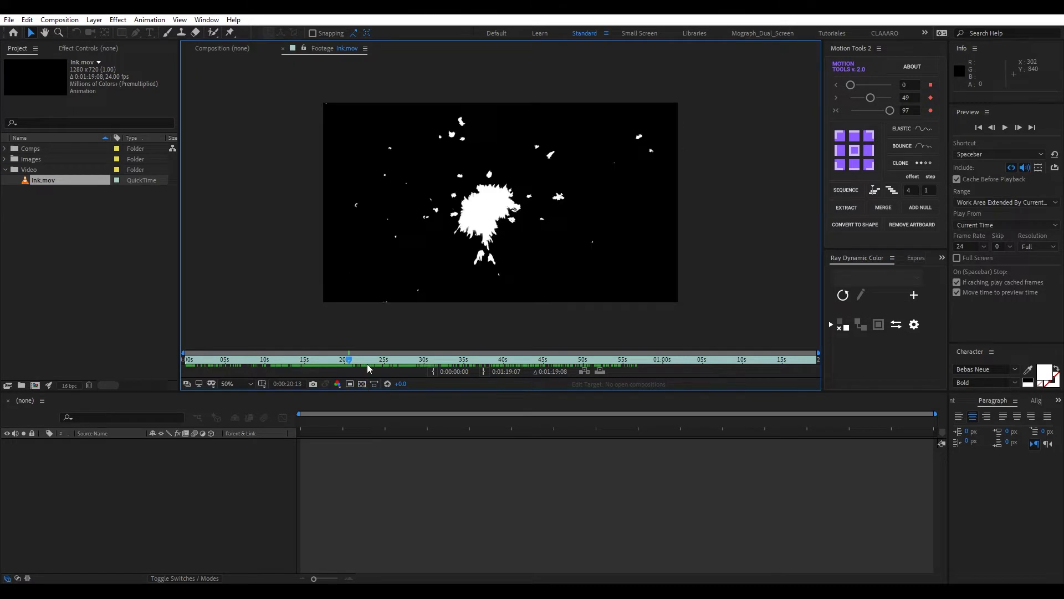
mouse_move(352, 361)
left_mouse_down()
mouse_move(255, 364)
mouse_move(451, 352)
mouse_move(269, 363)
mouse_move(280, 373)
left_mouse_up()
Create a new 10-second composition named Tinta.
left_click(37, 386)
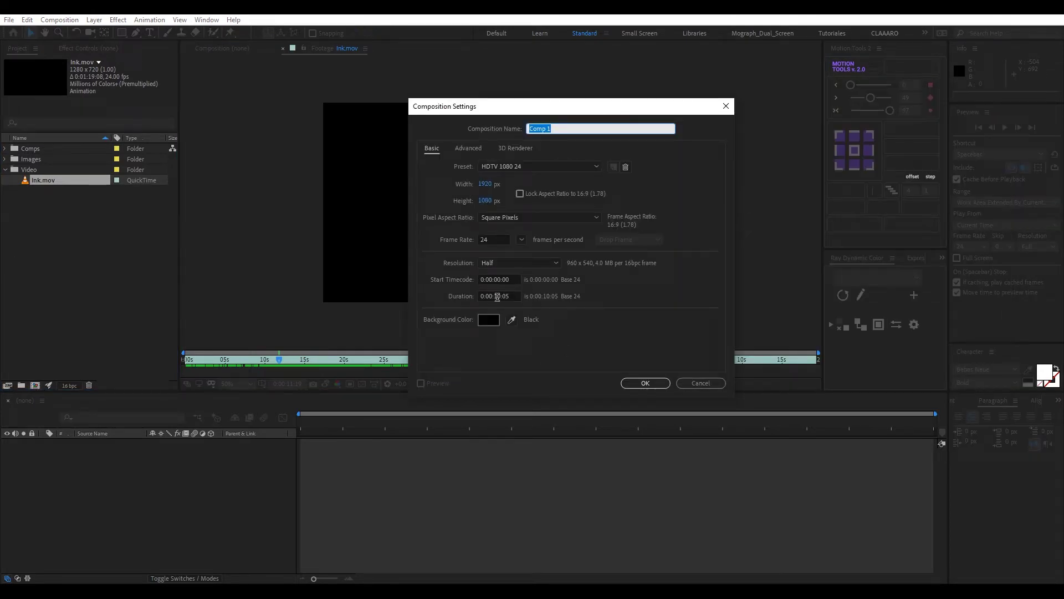
left_click(514, 296)
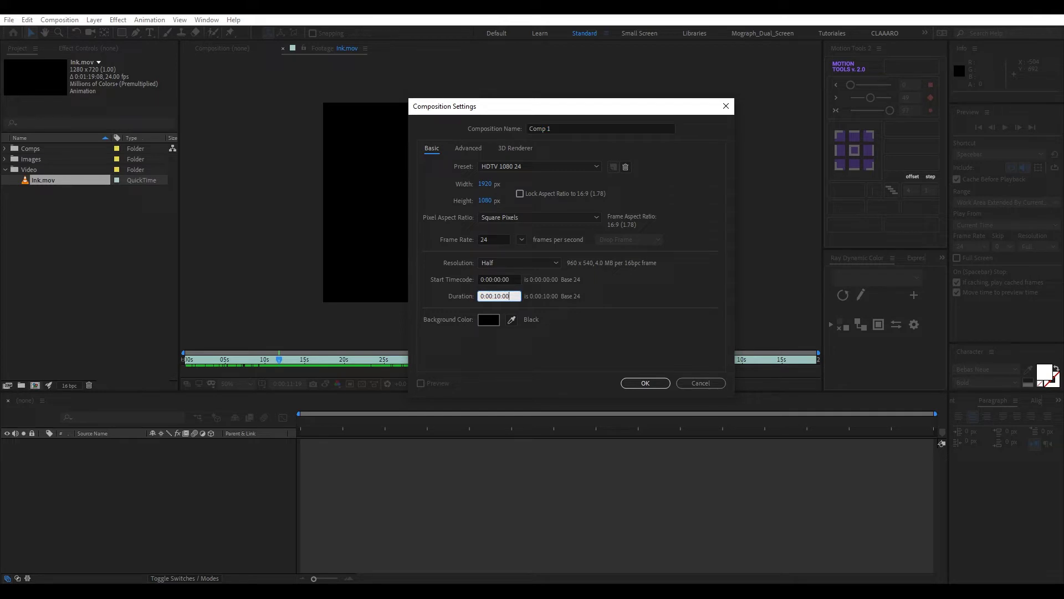
type("0")
left_click(565, 128)
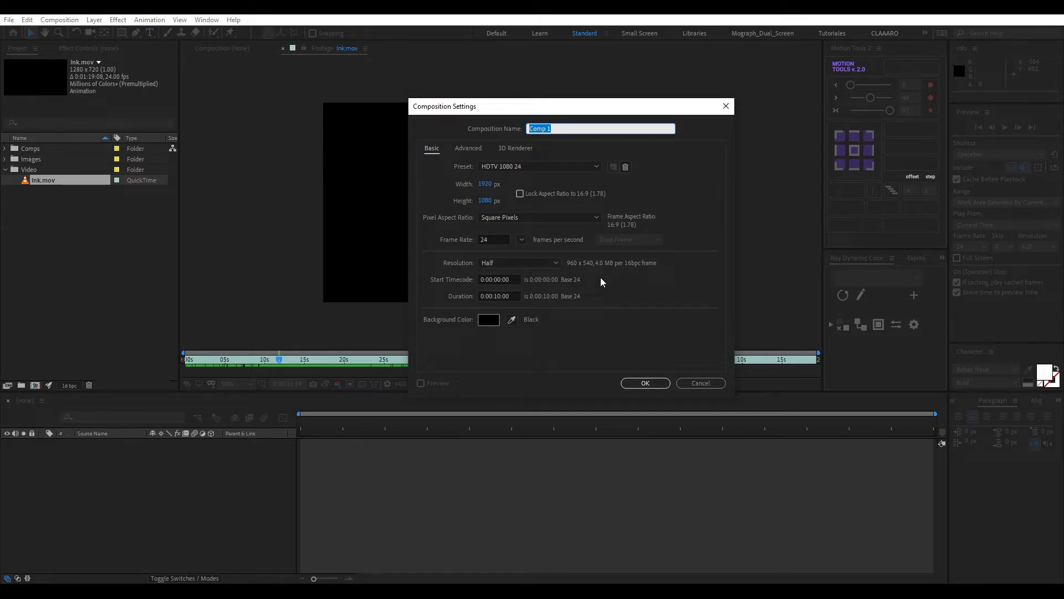
type("Tin")
key("Return")
File Tinta in the Comps folder, add Ink.mov as its layer, and scrub through the ink animation.
left_click_drag(26, 190, 31, 148)
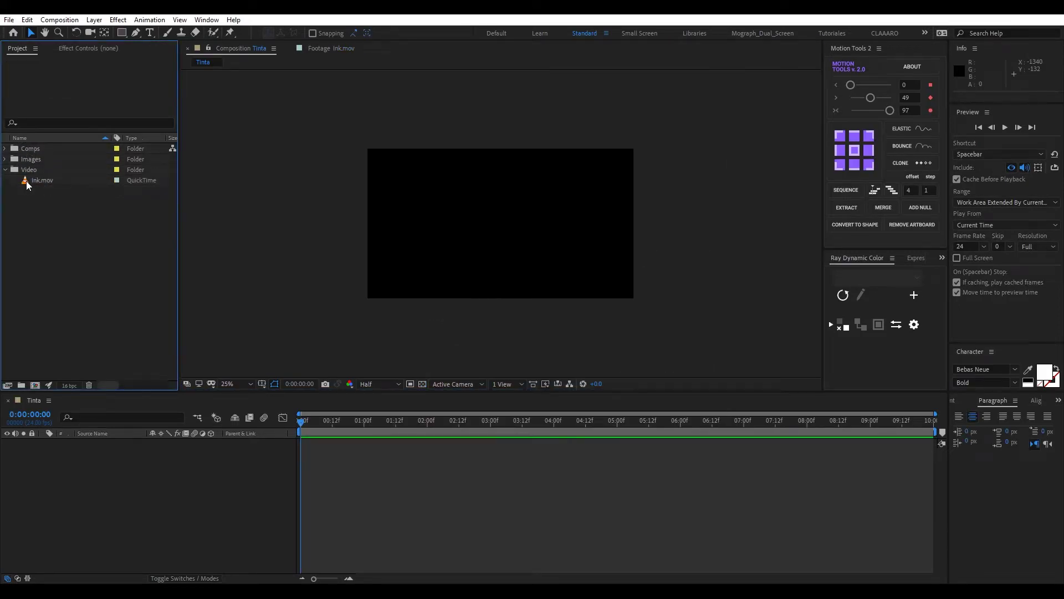
left_click_drag(26, 181, 138, 443)
left_click_drag(306, 422, 501, 423)
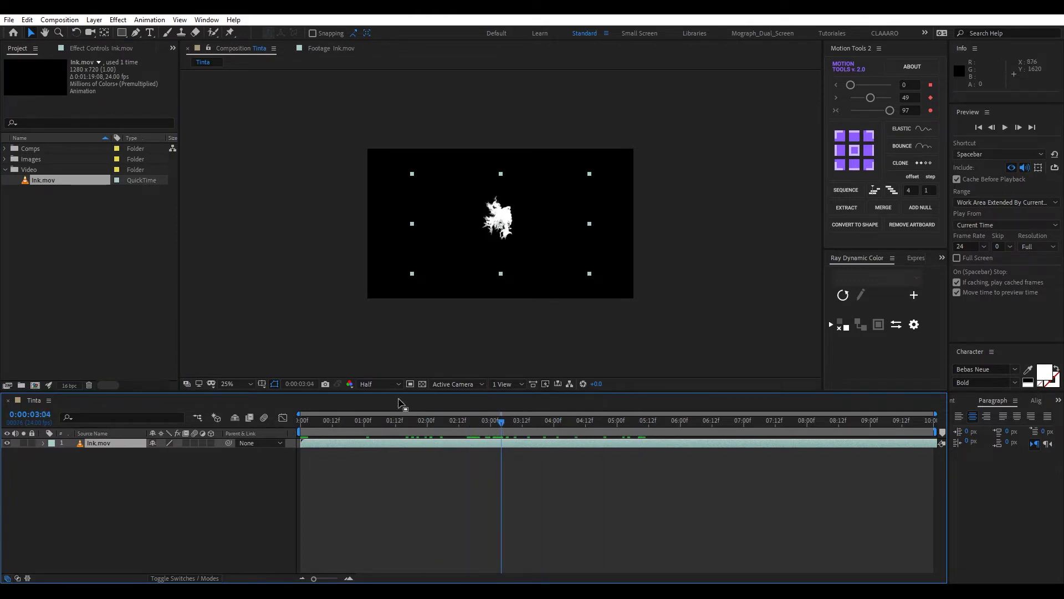
left_click(422, 384)
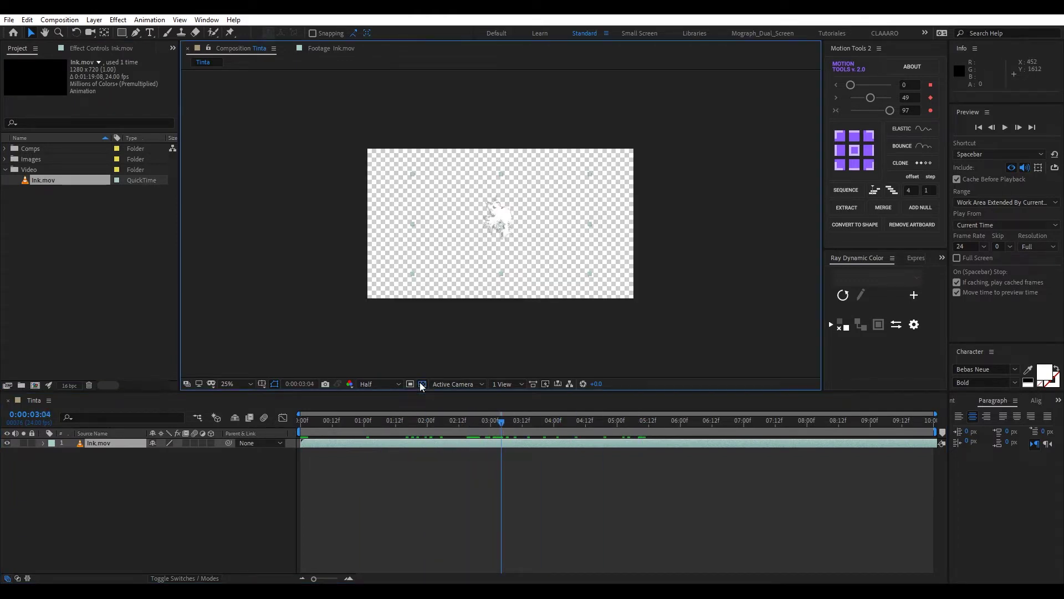
left_click(448, 437)
left_click(421, 383)
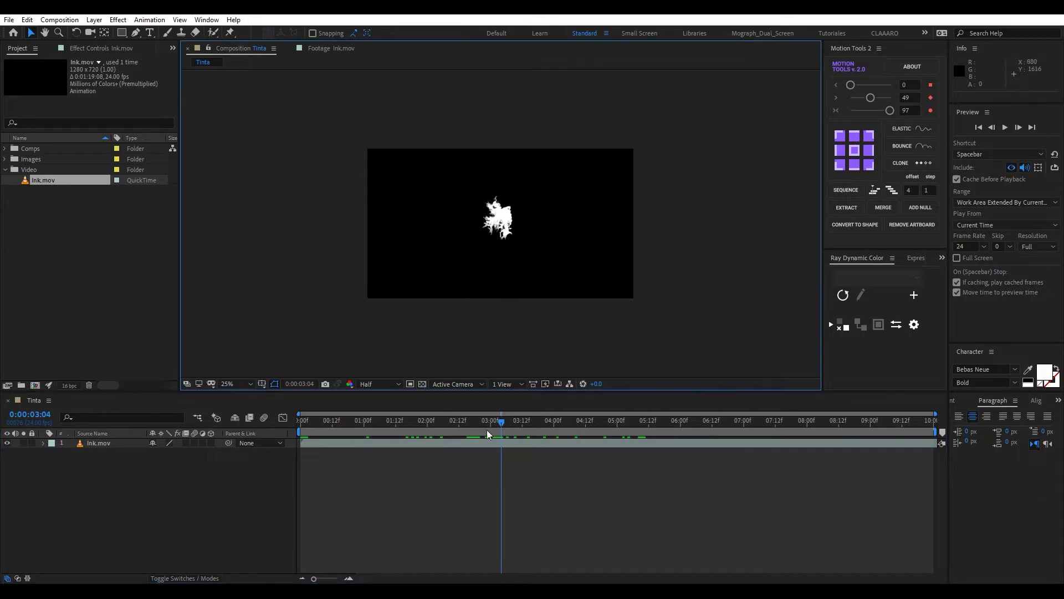
mouse_move(500, 420)
left_mouse_down()
mouse_move(411, 395)
mouse_move(798, 413)
mouse_move(380, 419)
left_mouse_up()
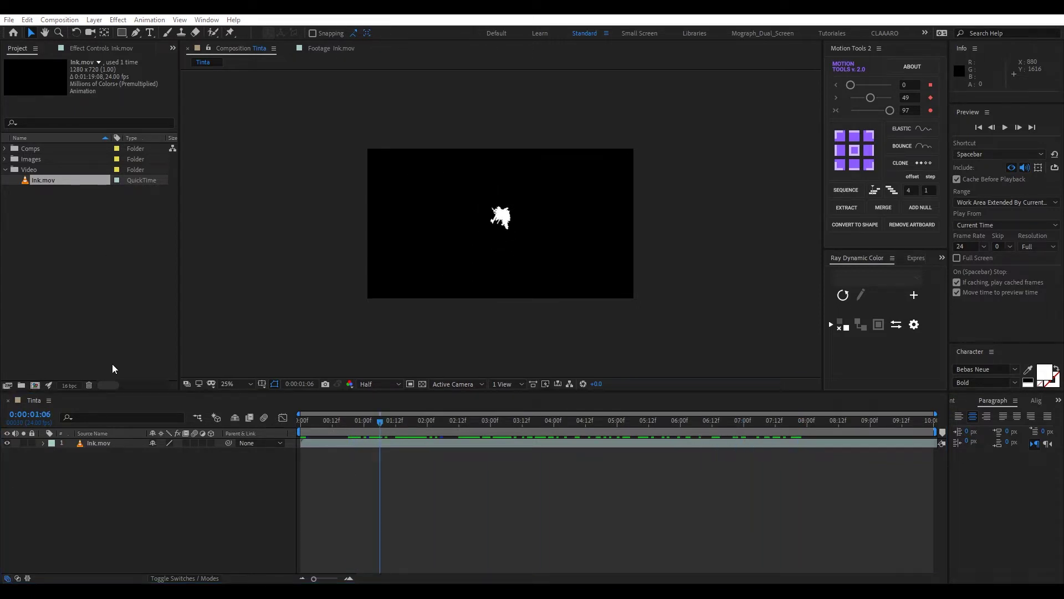
Create another new composition named Texto.
left_click(6, 149)
left_click(35, 160)
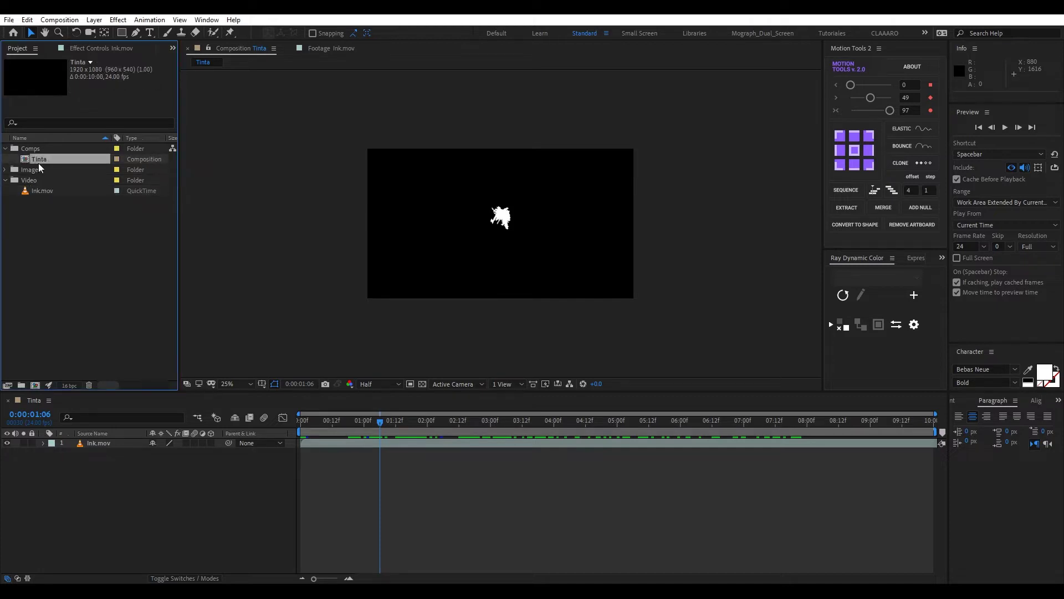
left_click(64, 288)
left_click(35, 384)
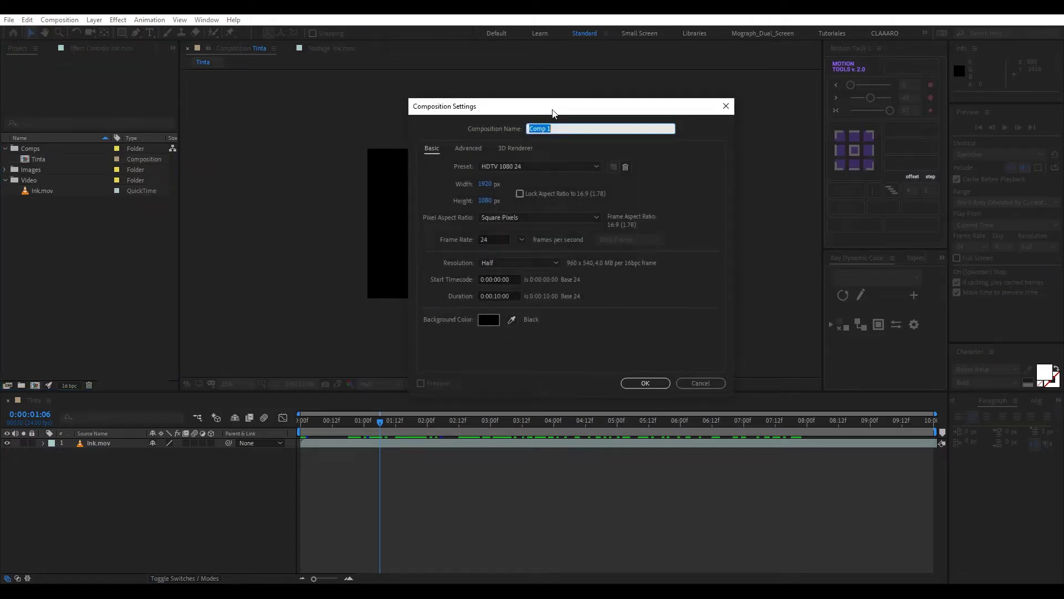
type("Texto")
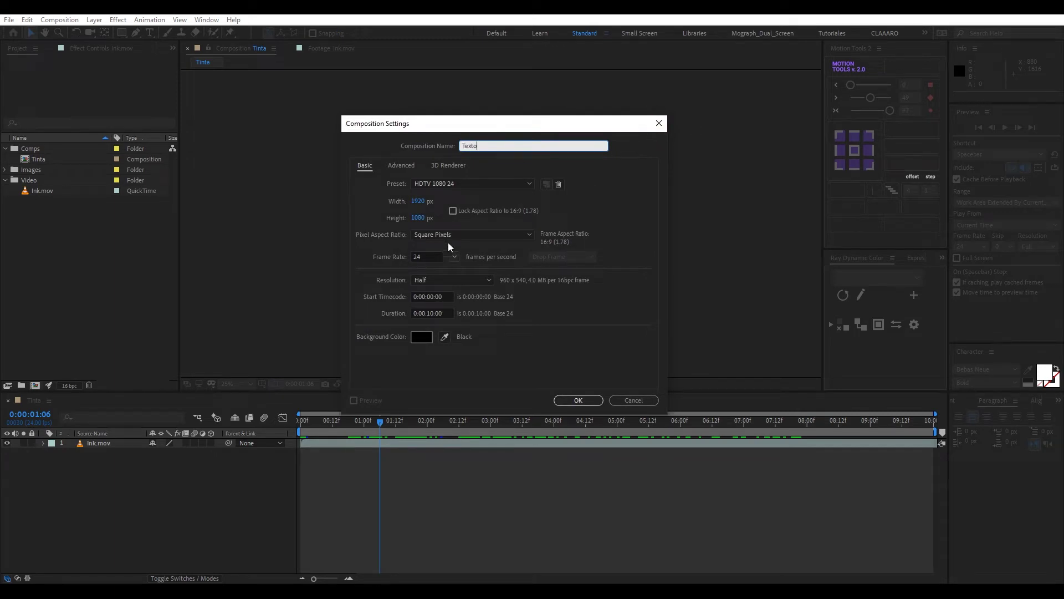
left_click(590, 400)
At 50% view, type a two-line text layer reading HOLA / MUNDO.
left_click(151, 34)
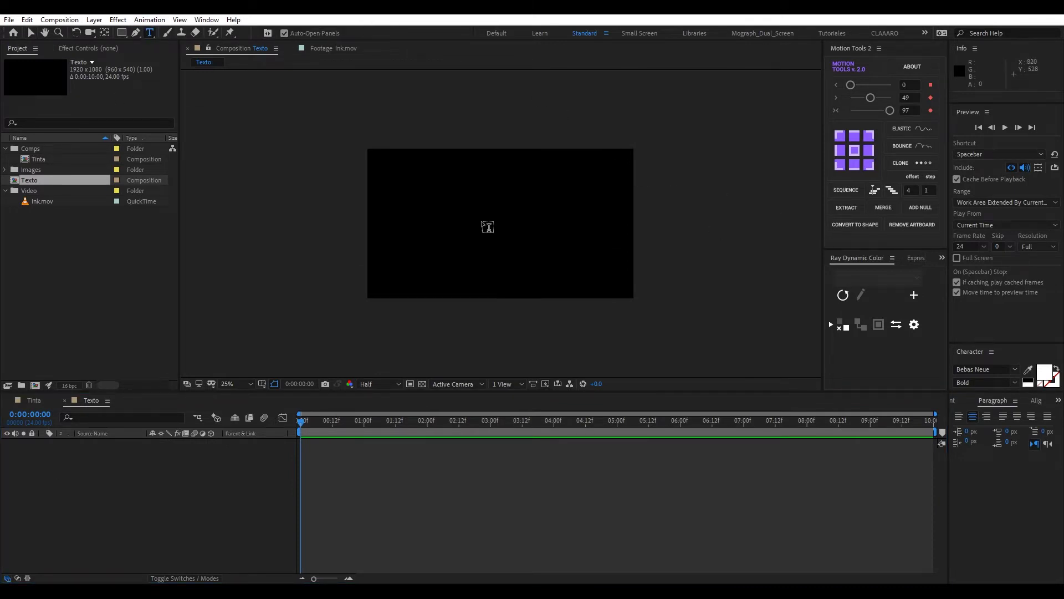
left_click(230, 383)
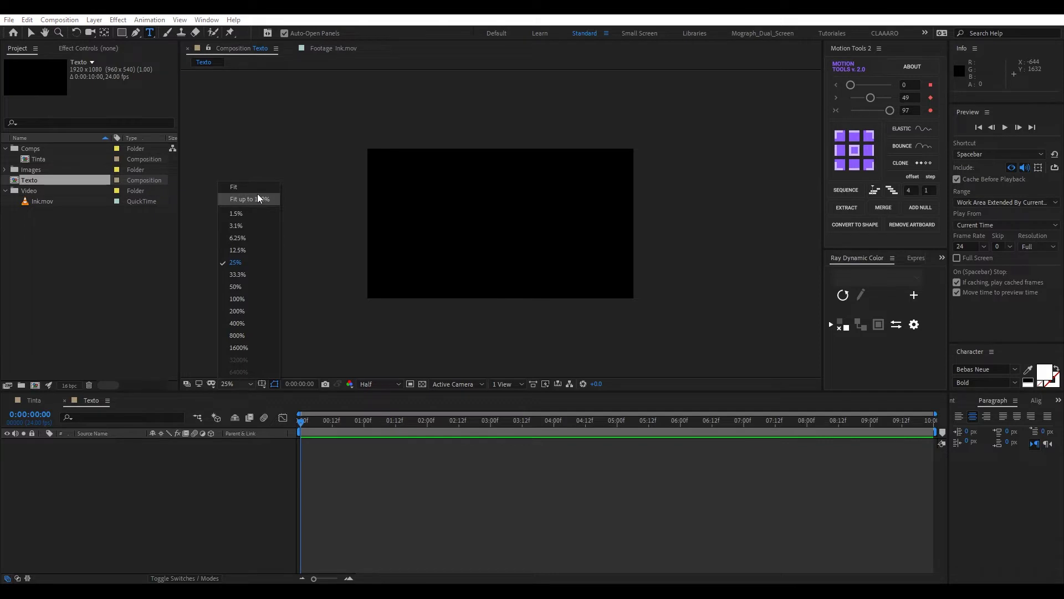
left_click(257, 192)
left_click(480, 209)
type("hola")
key("Return")
type("mundo")
Enlarge the HOLA MUNDO text to 199 px, centre it, and centre its anchor point.
key("ctrl+a")
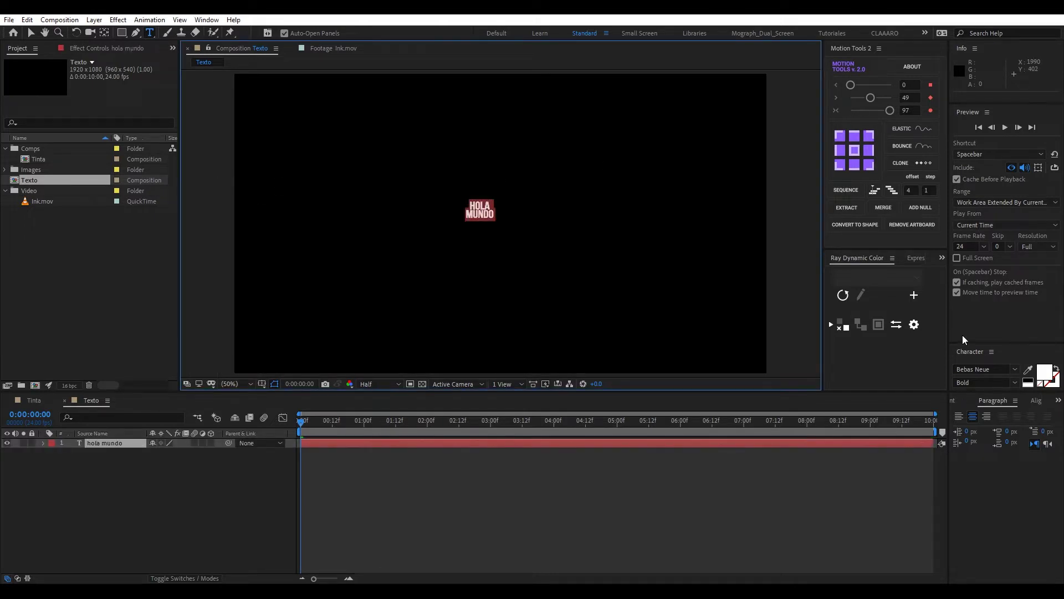
left_click_drag(969, 378, 1014, 382)
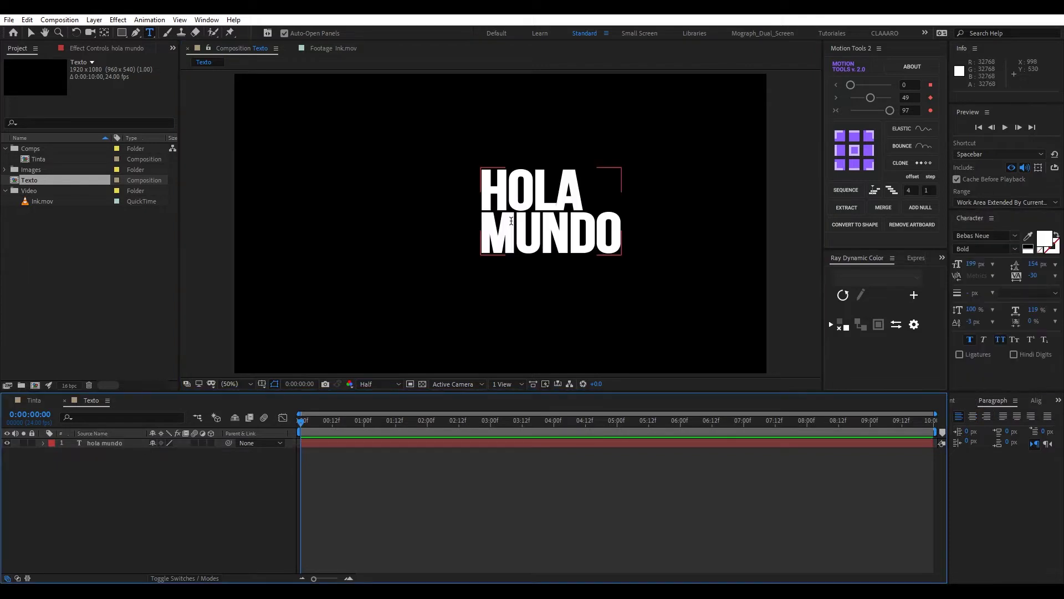
key("Escape")
key("v")
left_click_drag(539, 199, 494, 207)
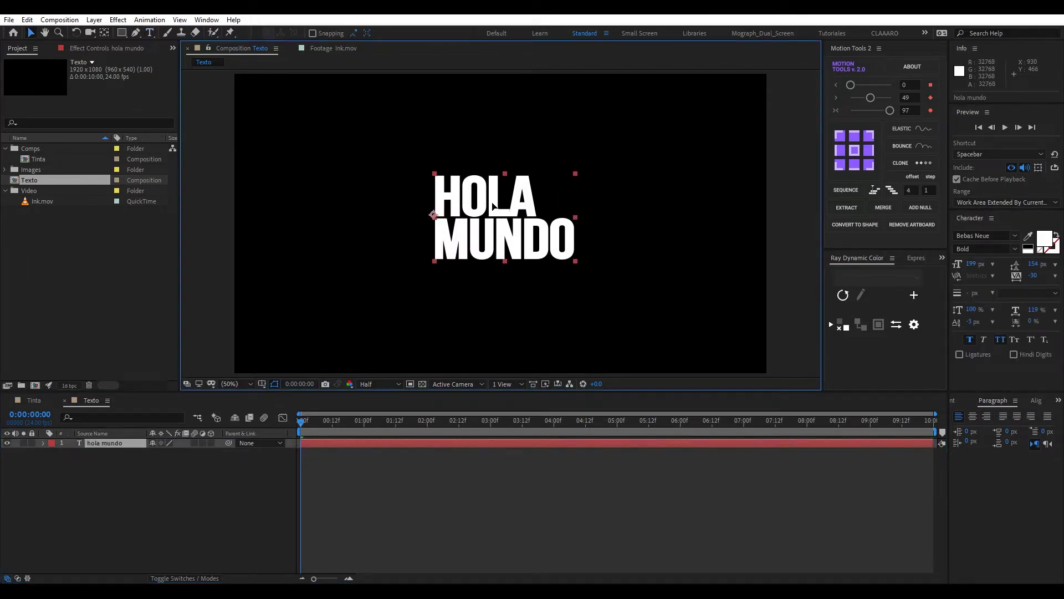
left_click(854, 151)
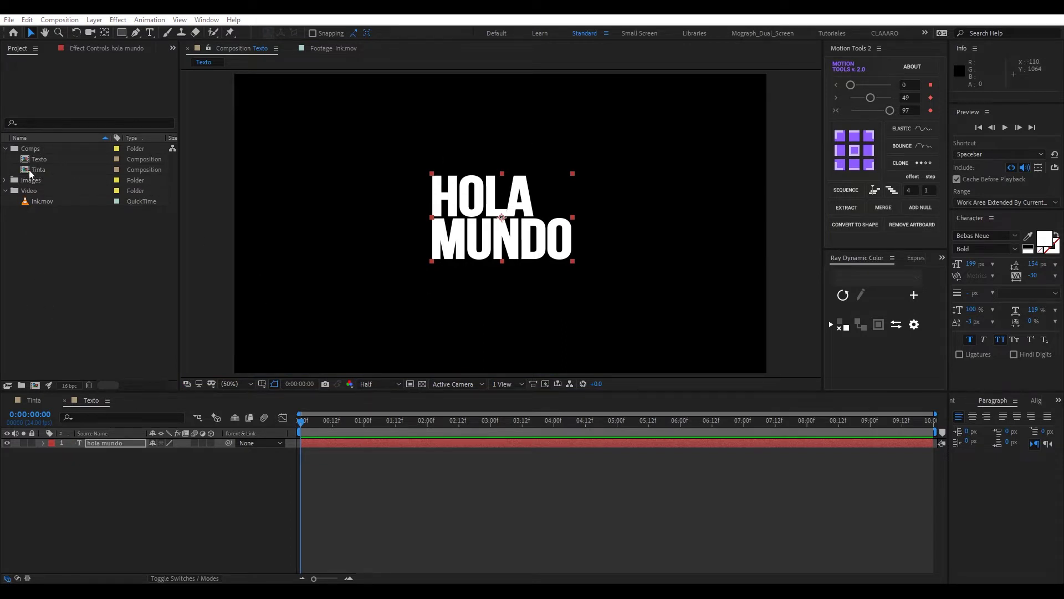
Nest the Tinta comp into a new composition and preview the ink splash around 3:15.
left_click(31, 171)
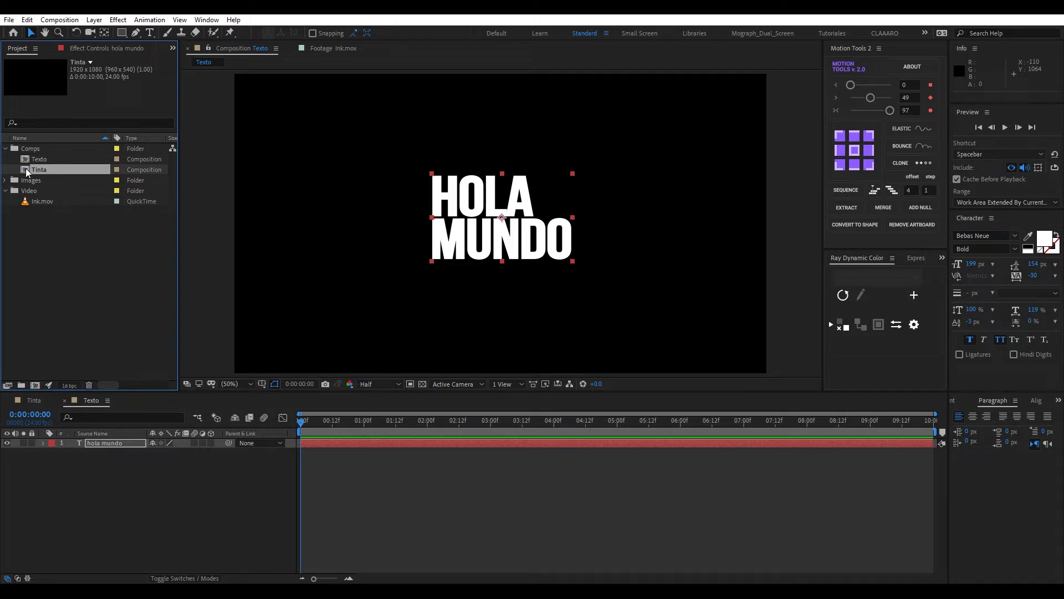
left_click_drag(26, 171, 34, 385)
left_click_drag(35, 384, 35, 385)
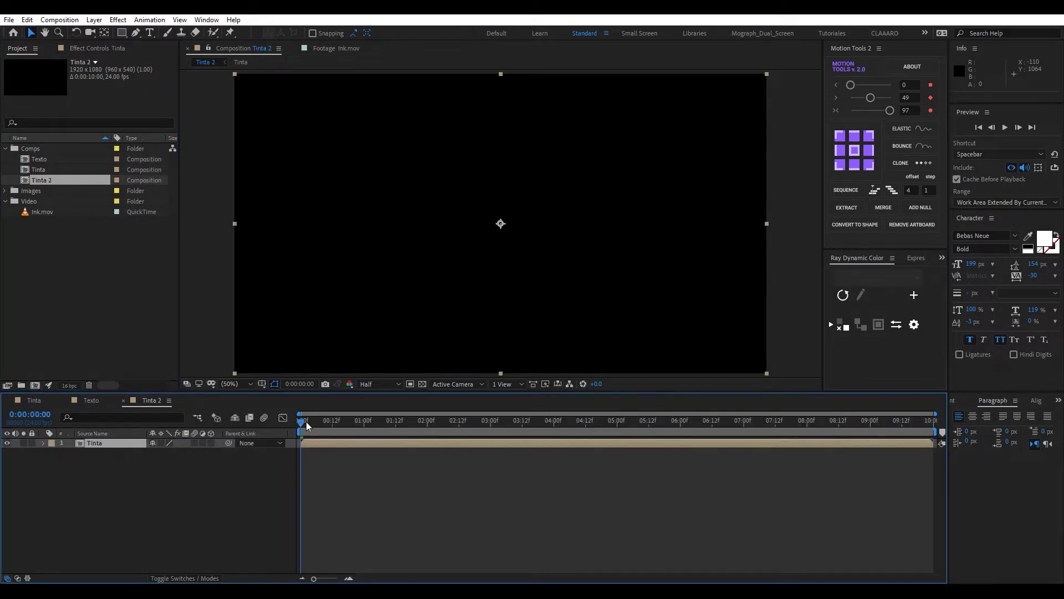
left_click_drag(303, 422, 530, 421)
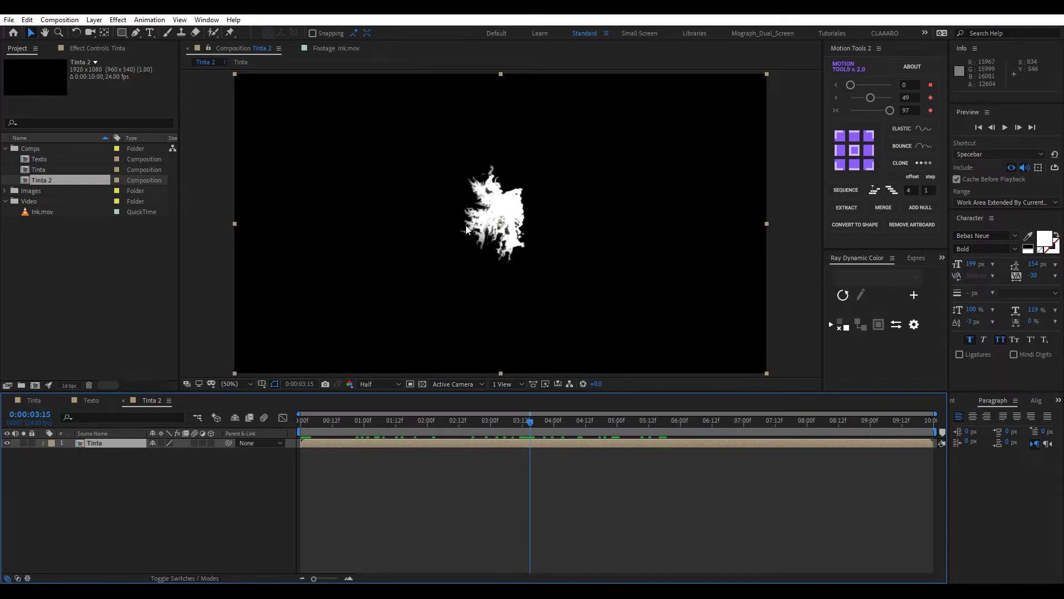
scroll(510, 236, "up", 2)
scroll(515, 228, "down", 2)
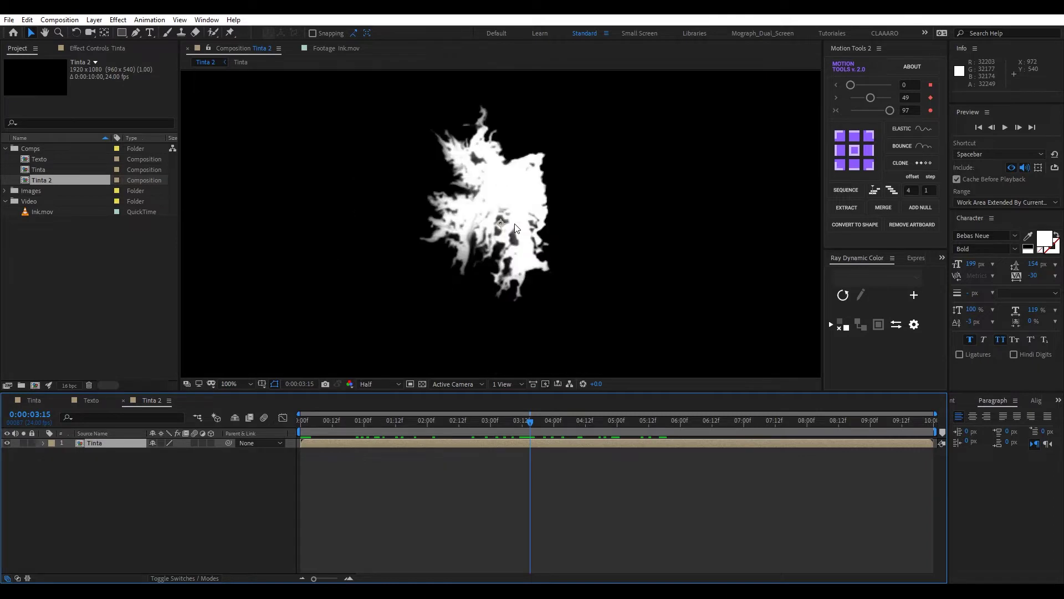
scroll(515, 228, "down", 2)
left_click(423, 383)
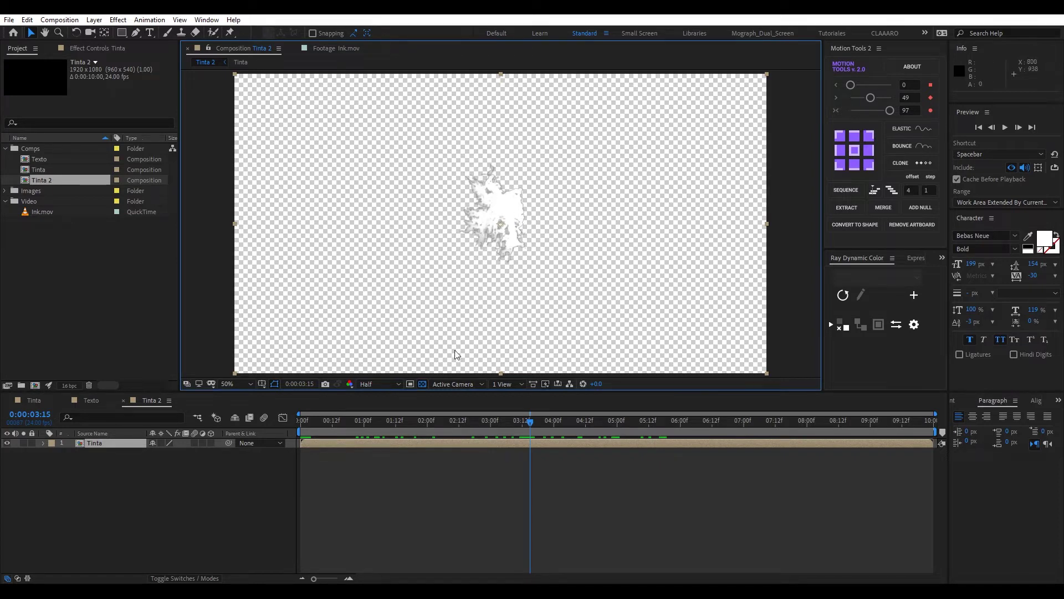
left_click(423, 383)
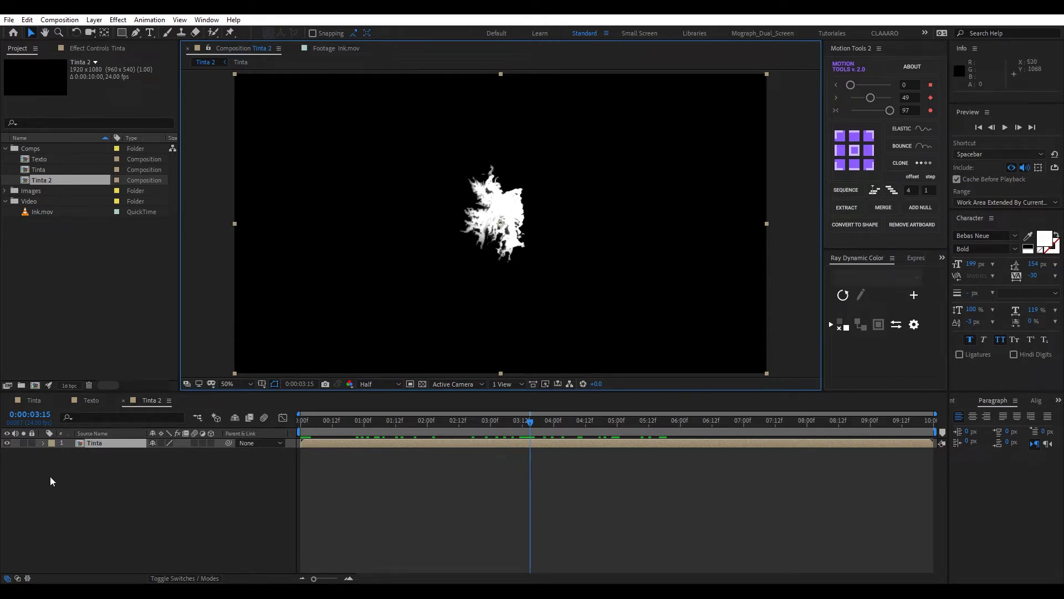
left_click(111, 472)
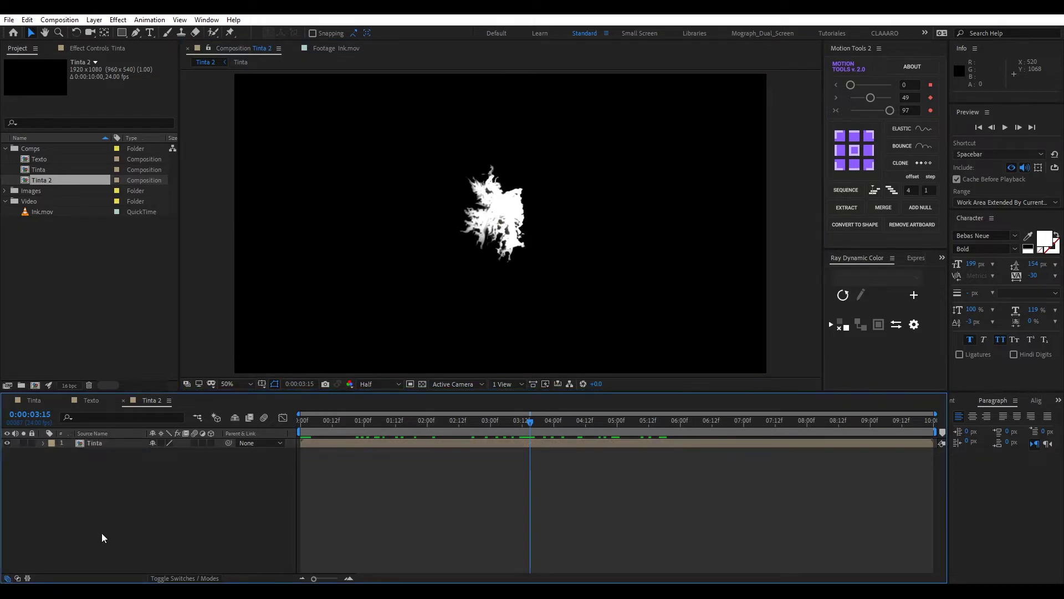
Rename the Tinta 2 composition to Tinta Borde.
left_click(48, 179)
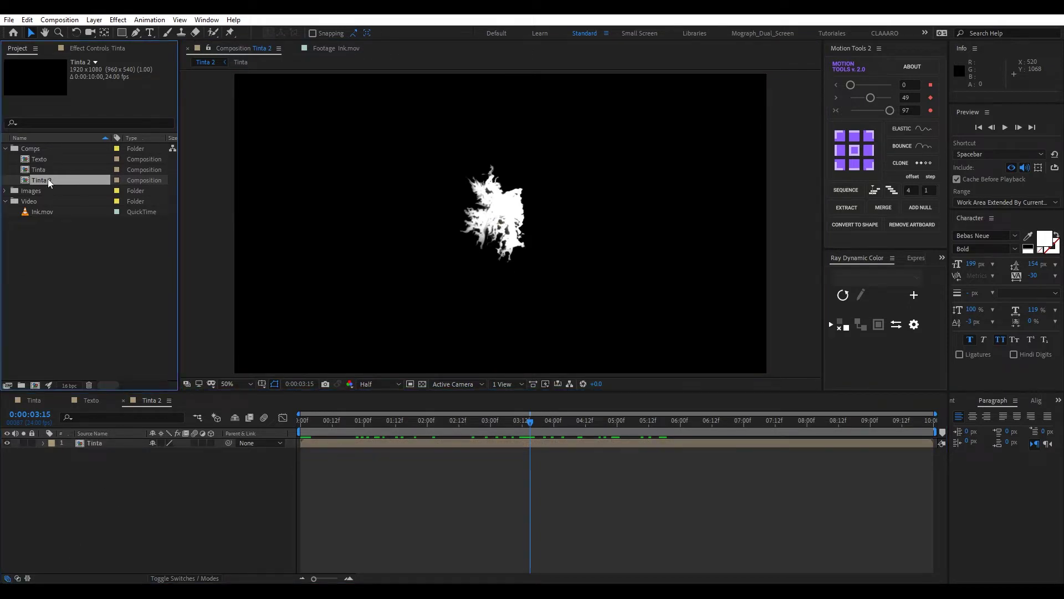
key("Return")
left_click(81, 176)
type("Borde")
key("Return")
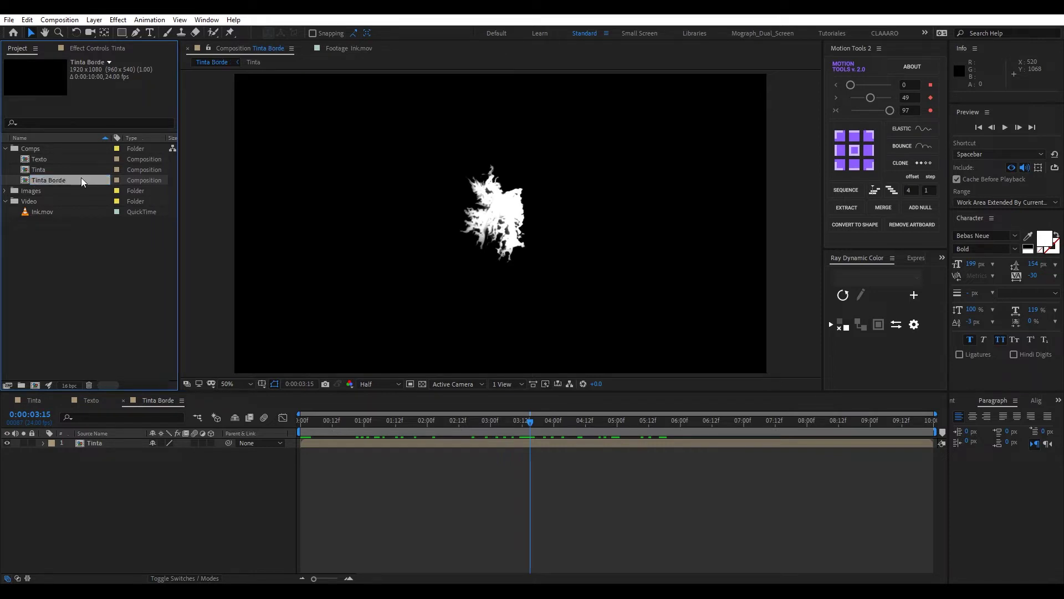
Duplicate the Tinta layer with Ctrl+D.
left_click(158, 511)
left_click(85, 443)
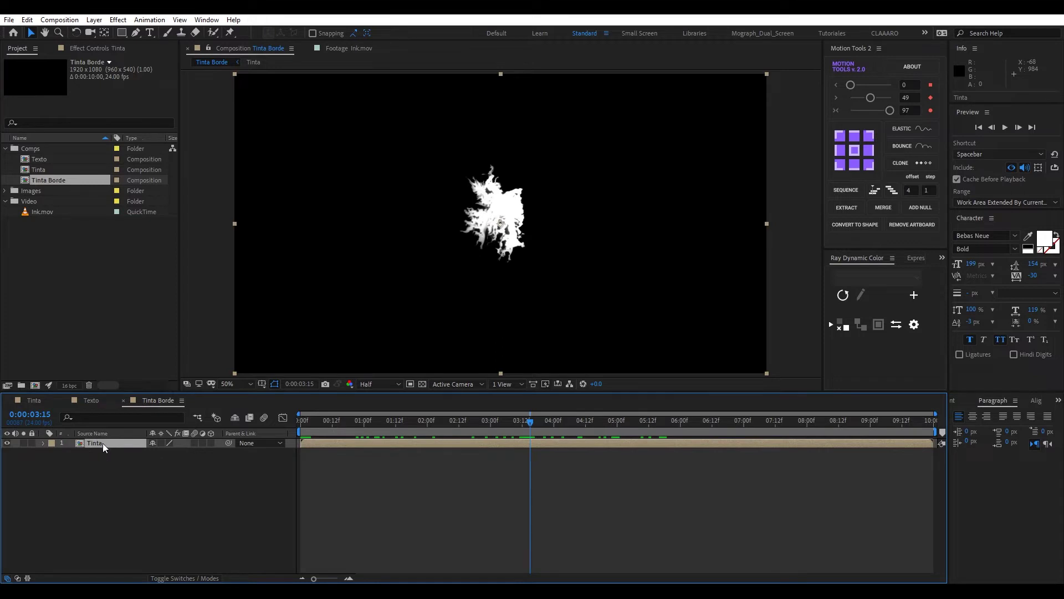
key("ctrl+d")
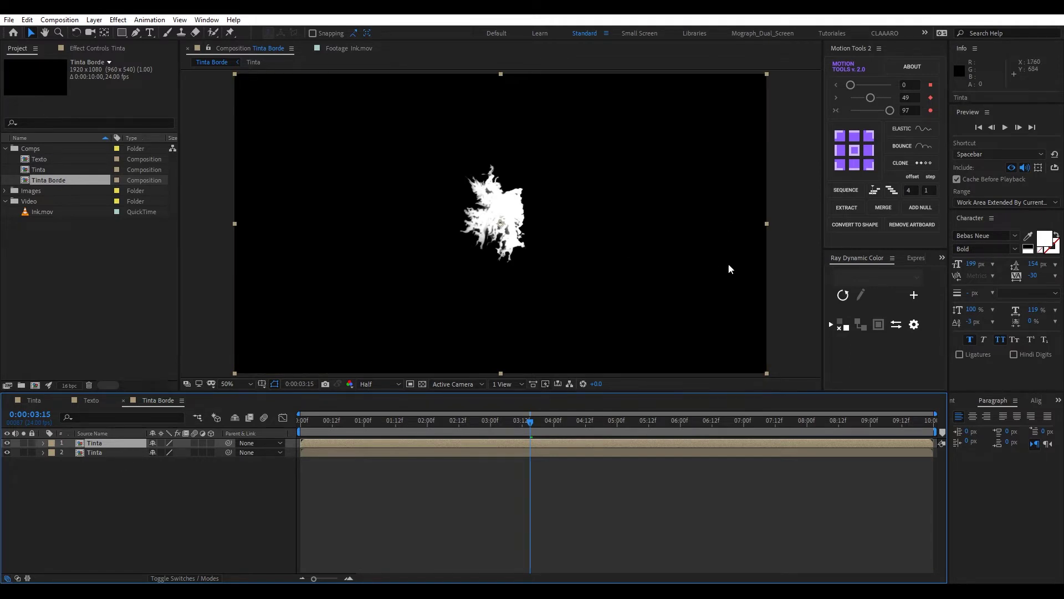
left_click(207, 20)
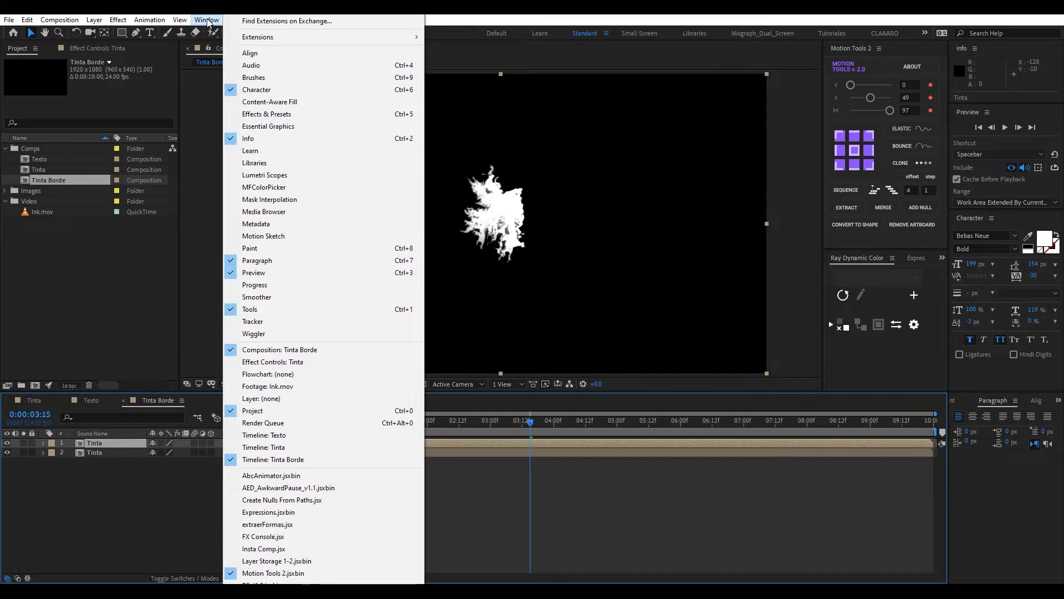
Apply a Tint effect to the top Tinta layer and swap its black and white colours.
left_click(259, 115)
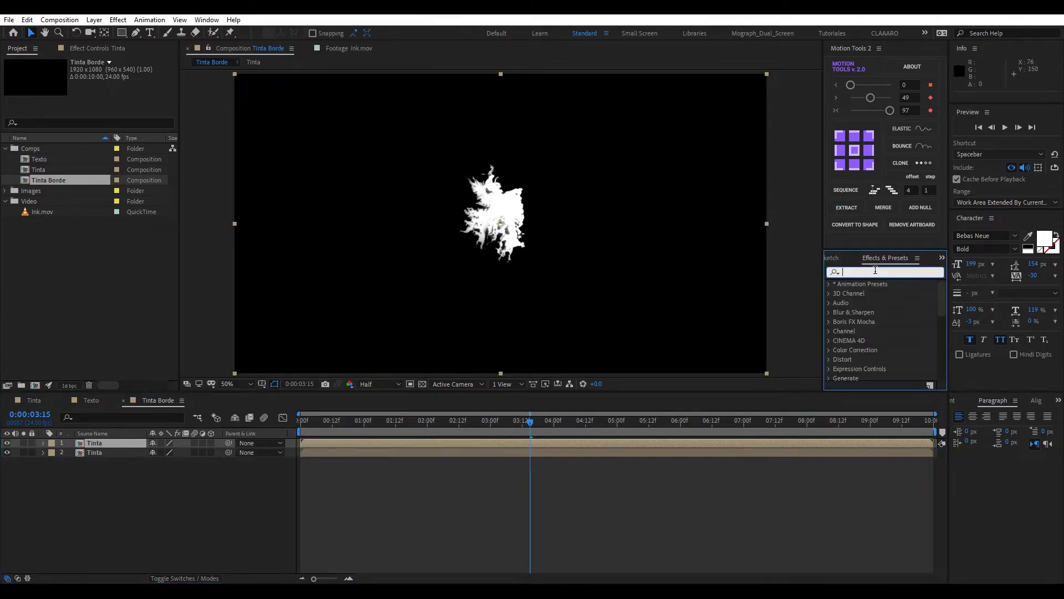
type("tint")
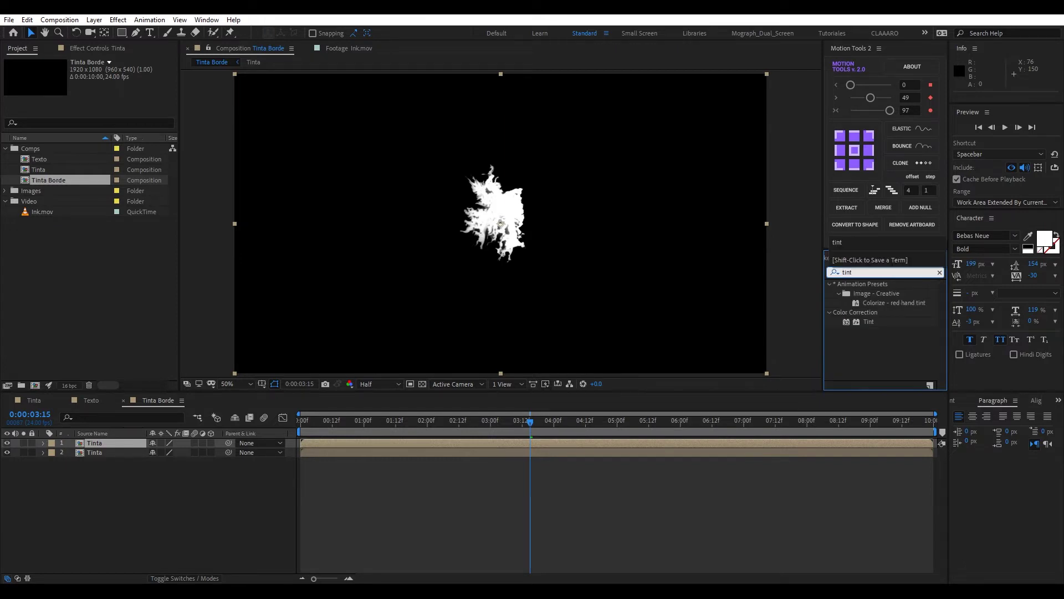
left_click_drag(868, 321, 109, 440)
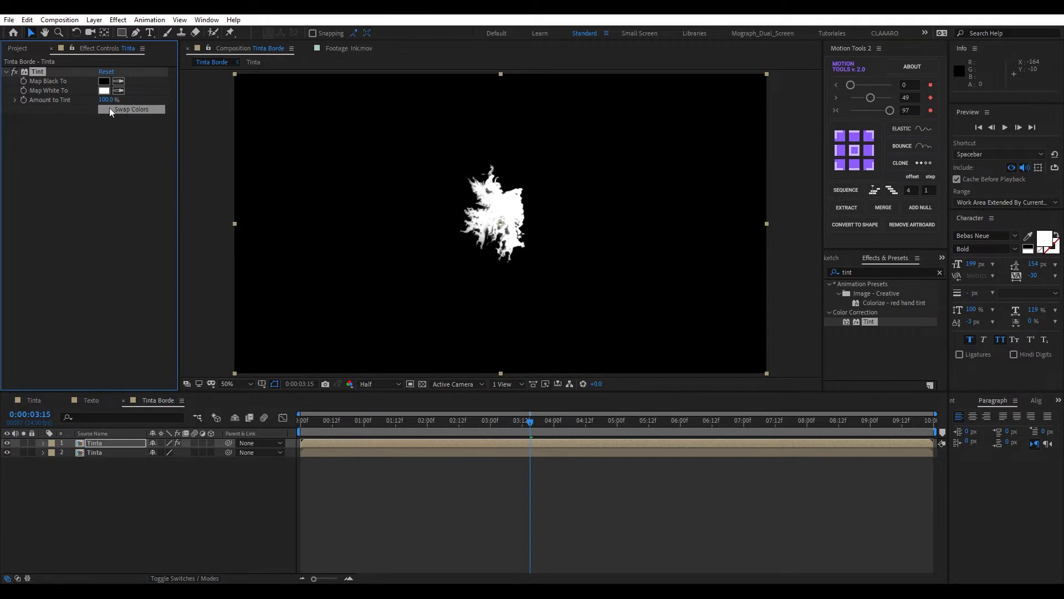
left_click(138, 108)
key("slash")
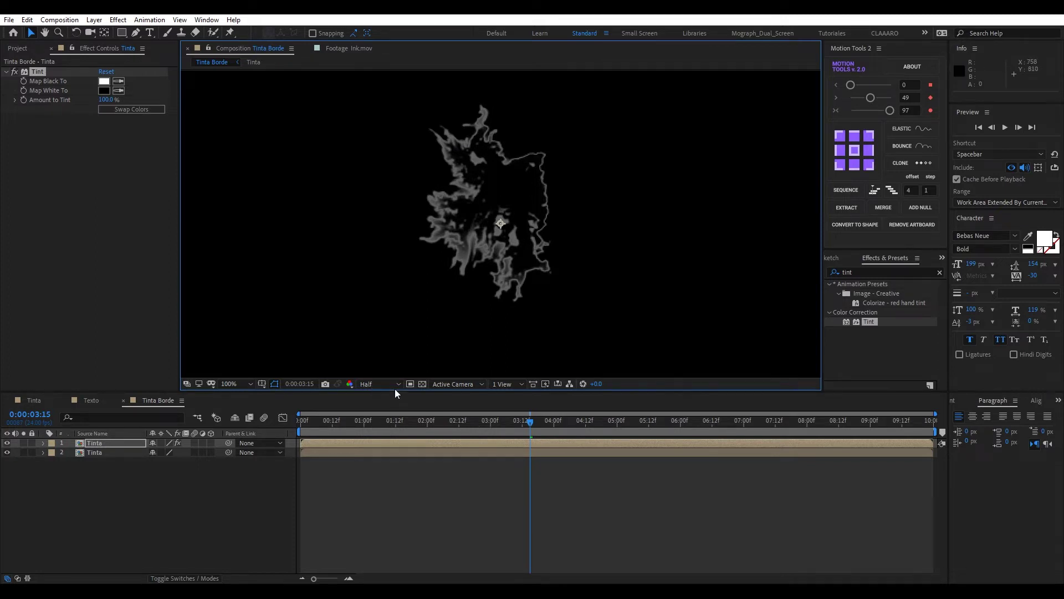
key("comma")
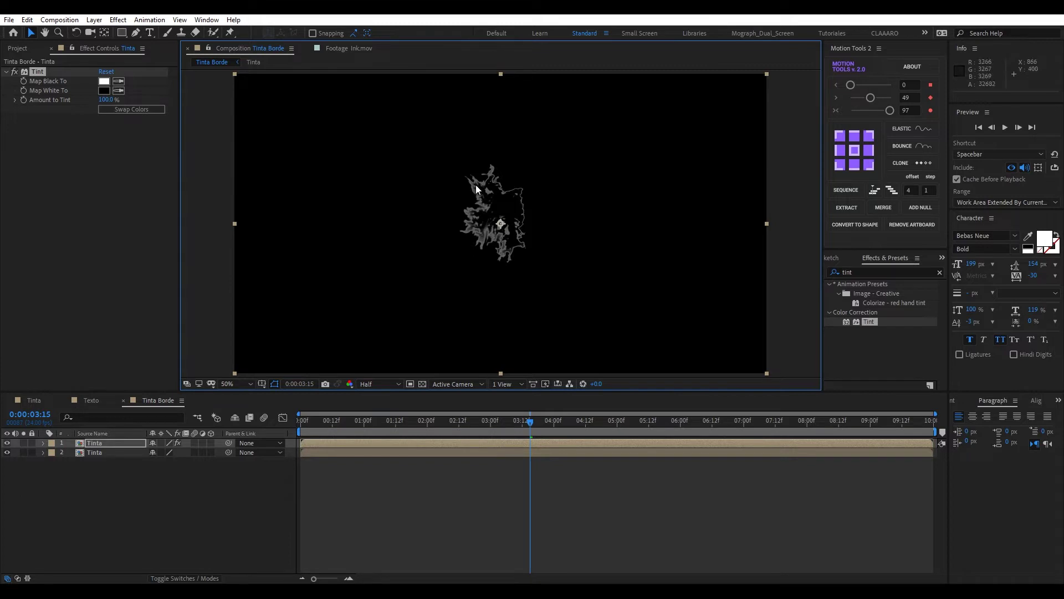
scroll(533, 227, "up", 2)
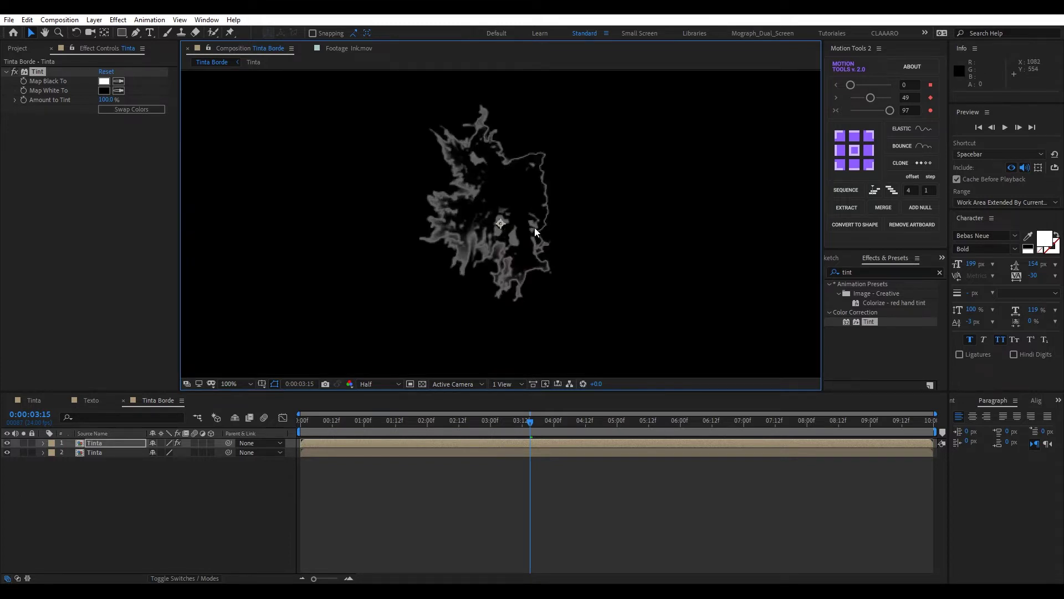
scroll(534, 227, "down", 2)
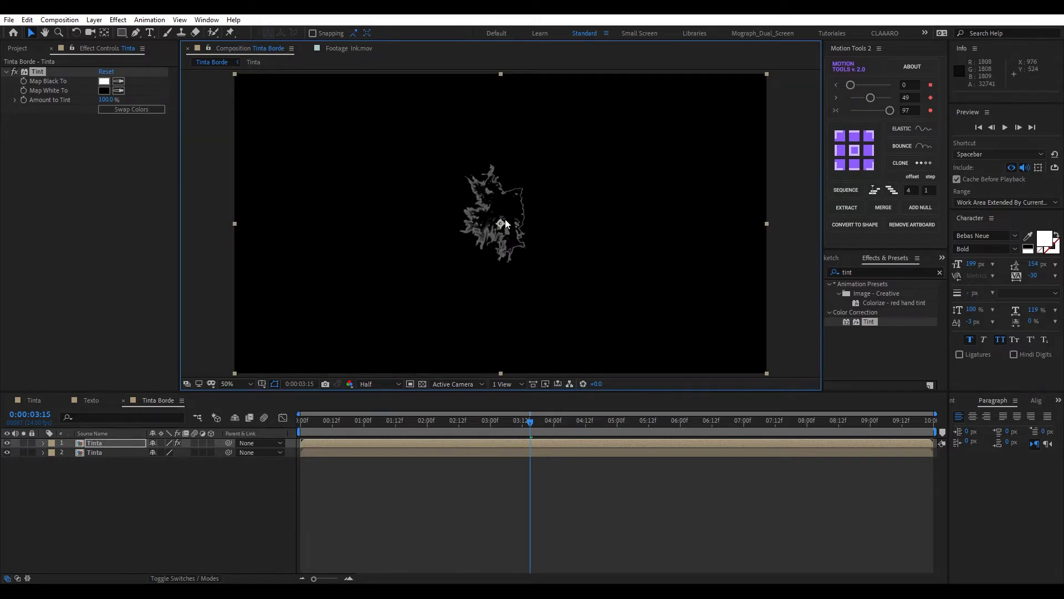
left_click(863, 271)
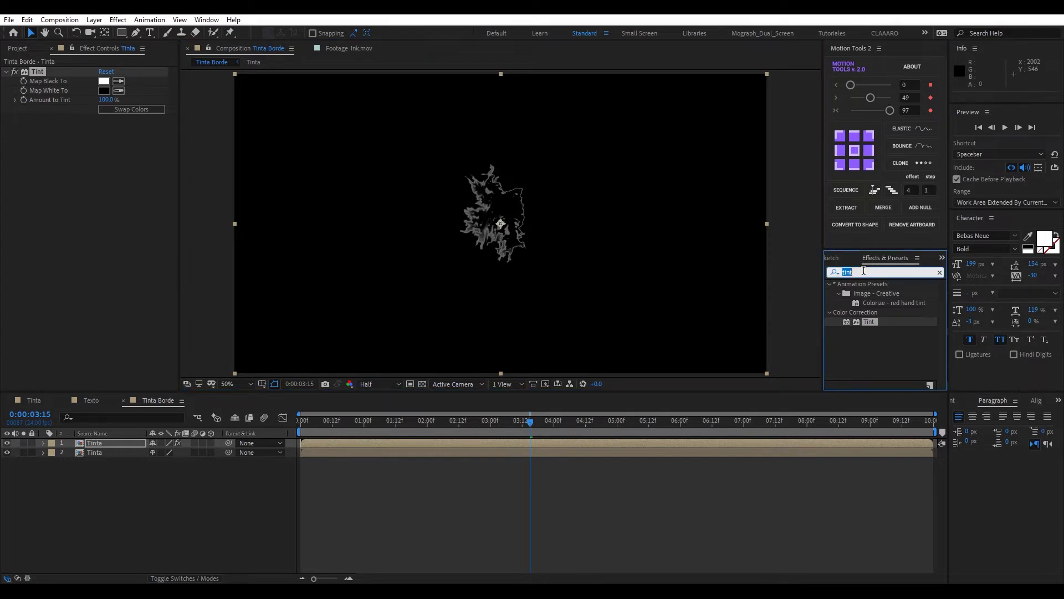
Apply Matte Choker to the top Tinta layer and compare the result by toggling solo and visibility.
type("matte")
mouse_move(875, 369)
left_mouse_down()
mouse_move(149, 424)
mouse_move(128, 445)
left_mouse_up()
scroll(500, 220, "up", 2)
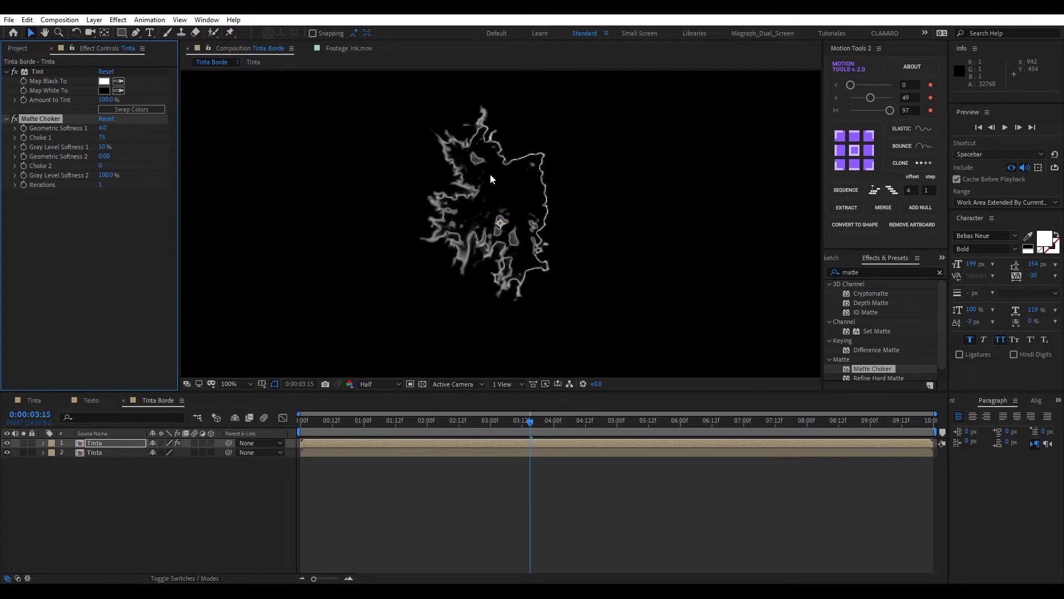
left_click(25, 442)
left_click(25, 442)
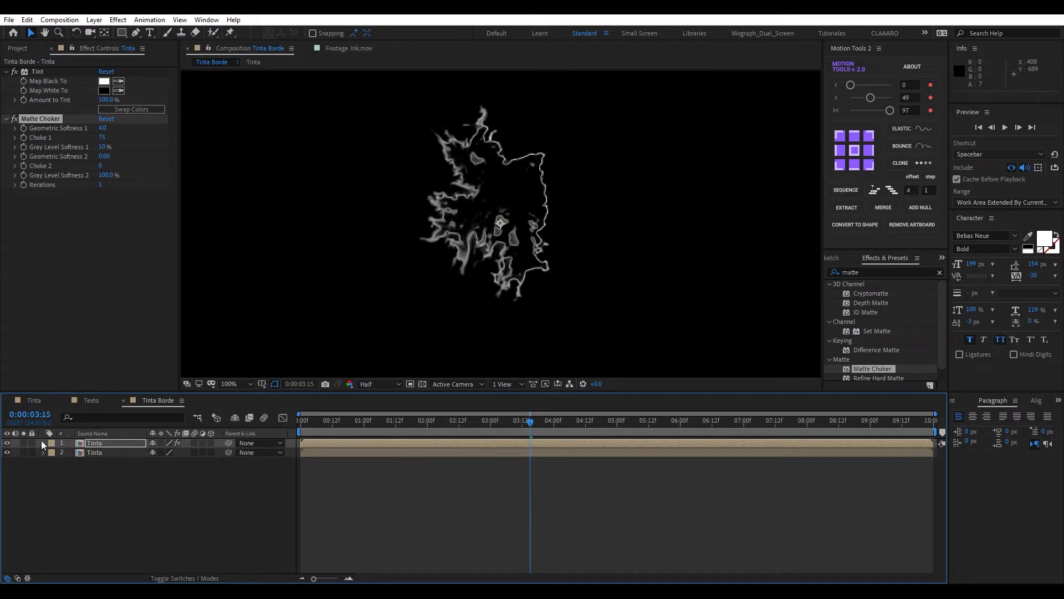
left_click(8, 443)
left_click(8, 443)
left_click(8, 443)
left_click(8, 443)
left_click(8, 443)
left_click(8, 442)
Set the Matte Choker's Geometric Softness 1 to 30.
left_click(78, 128)
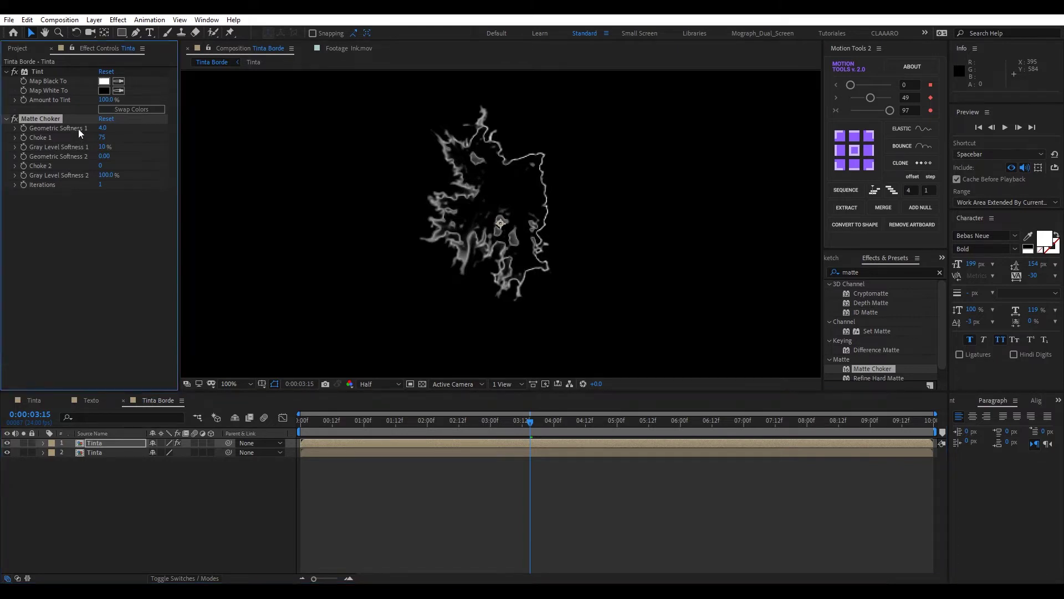
left_click_drag(103, 128, 200, 136)
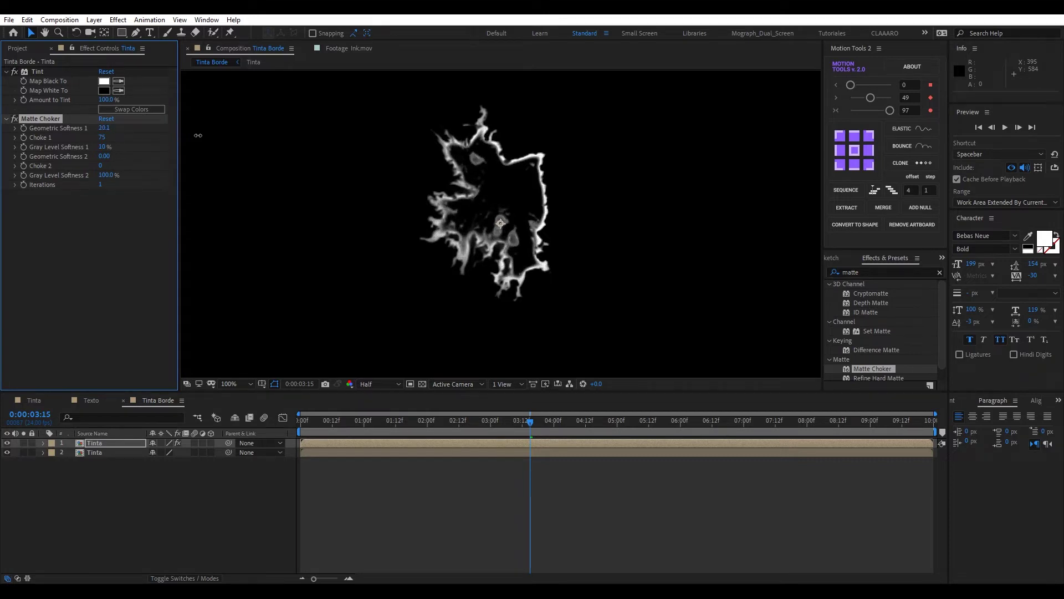
left_click_drag(103, 128, 126, 129)
left_click(104, 128)
type("30")
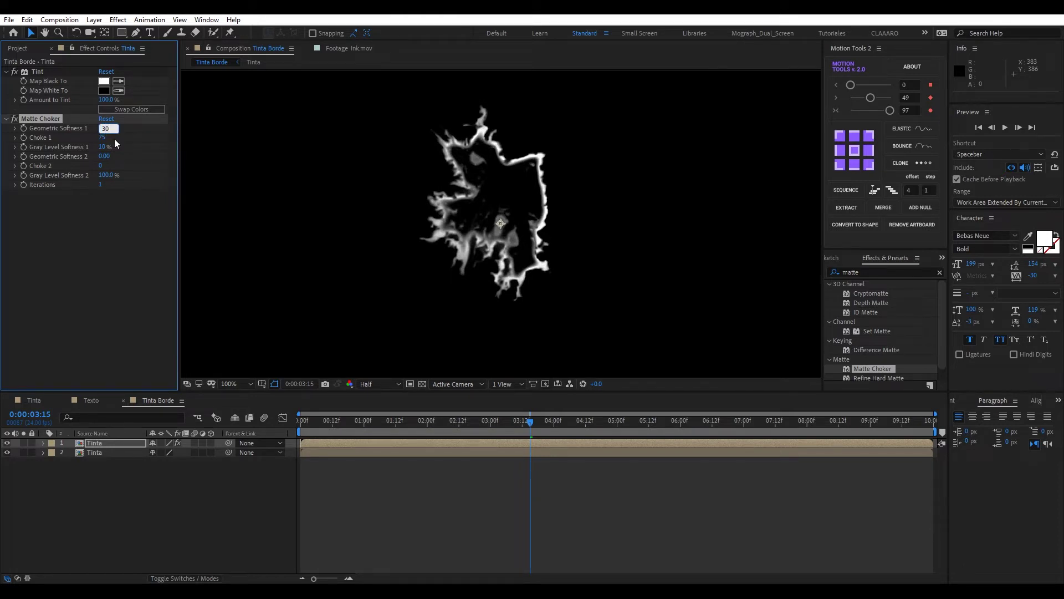
key("Return")
mouse_move(106, 130)
left_mouse_down()
mouse_move(54, 144)
mouse_move(117, 148)
left_mouse_up()
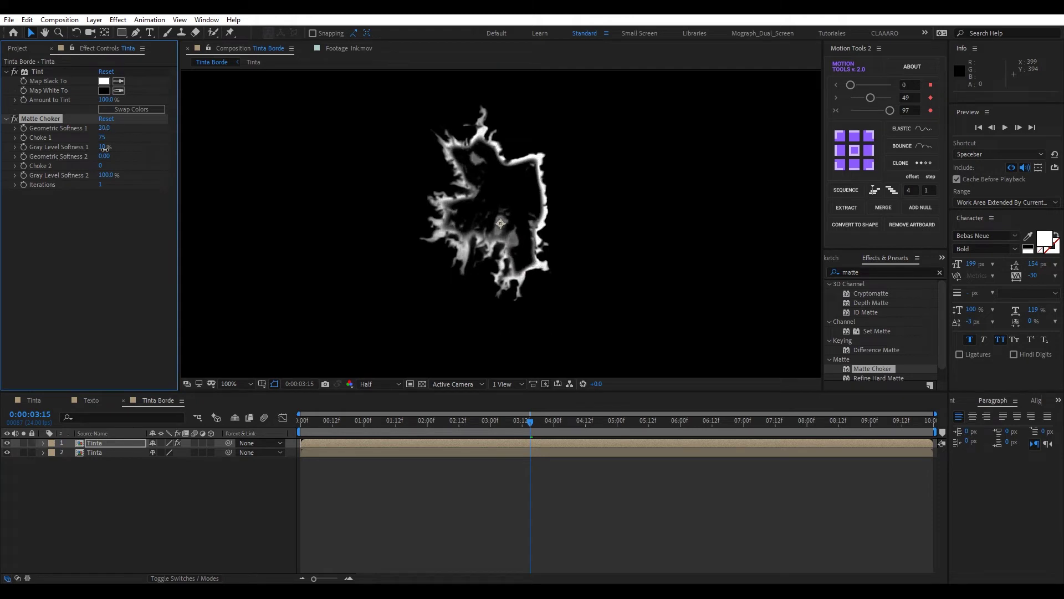
left_click(107, 129)
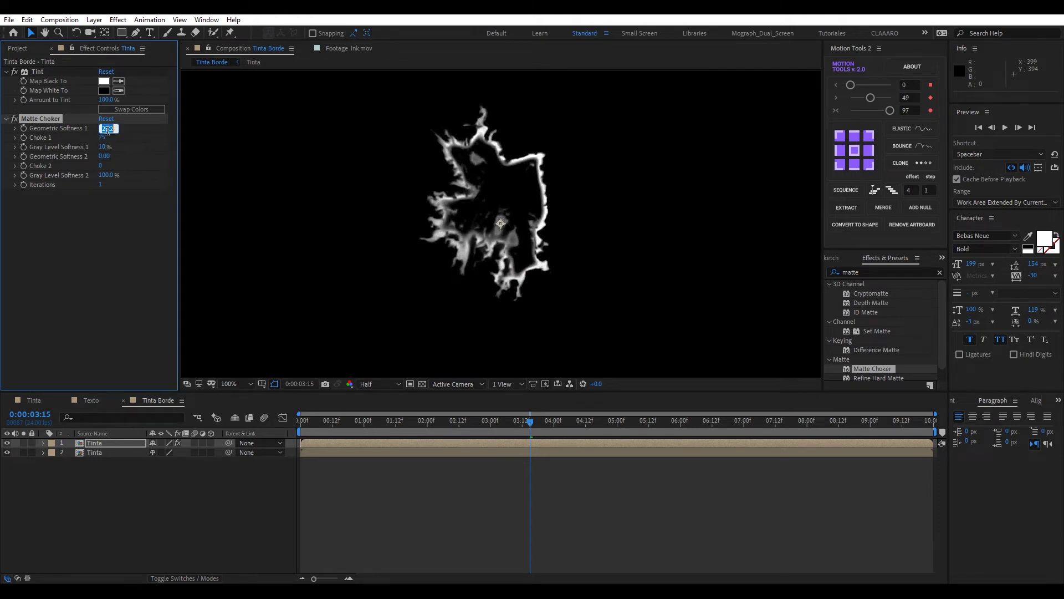
type("30")
key("Return")
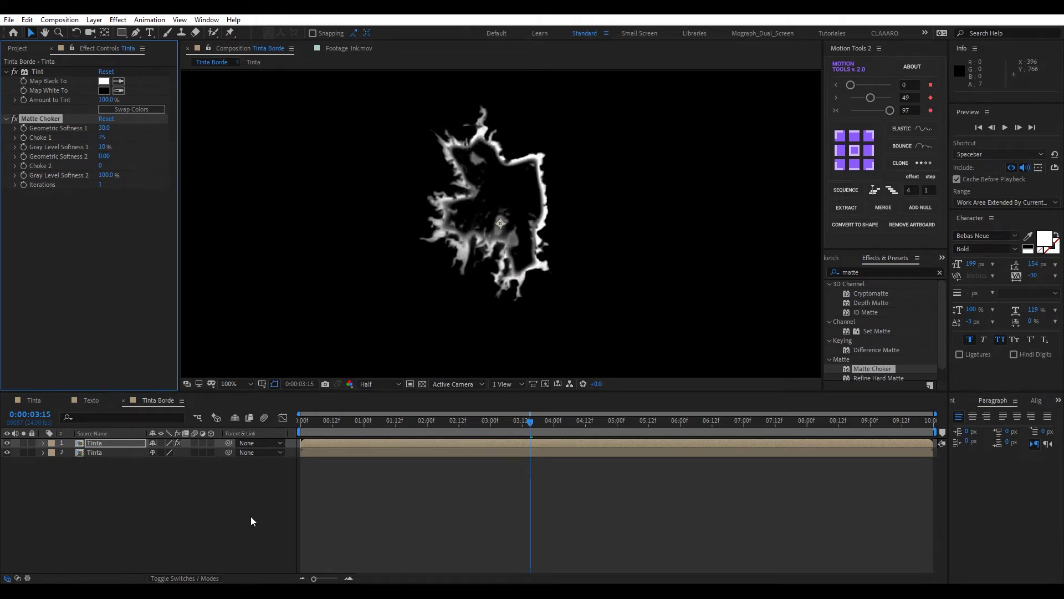
left_click(251, 520)
left_click(422, 383)
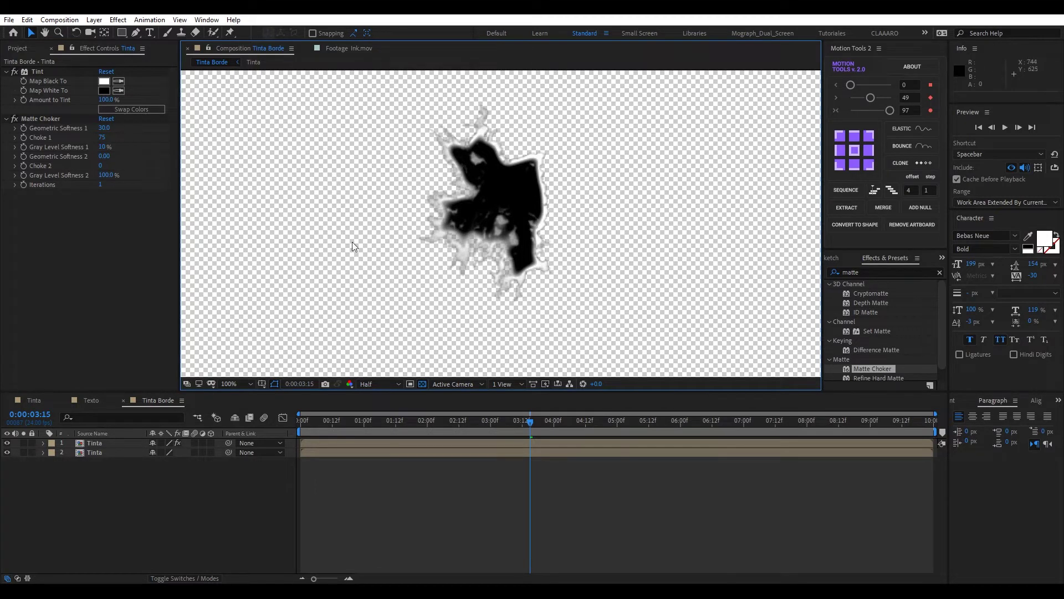
Select both Tinta layers and pre-compose them as 'Tinta Borde Alpha'.
left_click(88, 481)
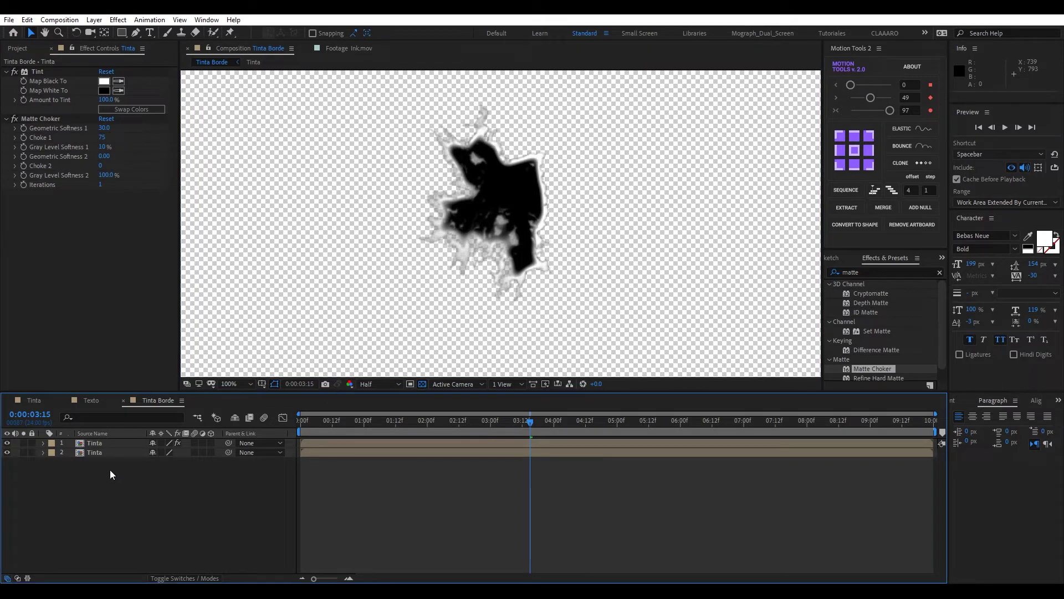
left_click_drag(150, 481, 91, 433)
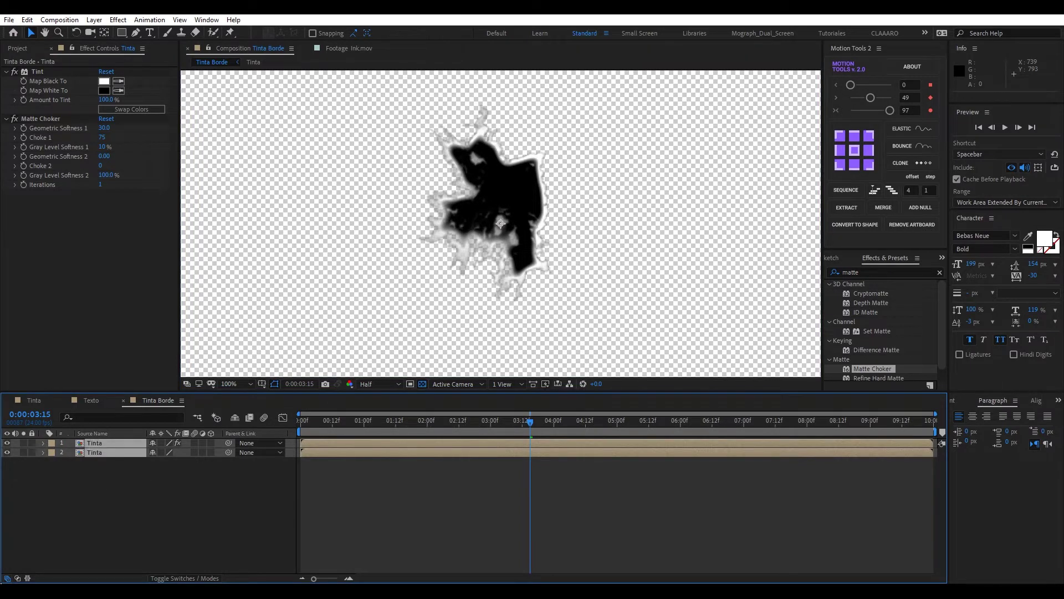
right_click(111, 451)
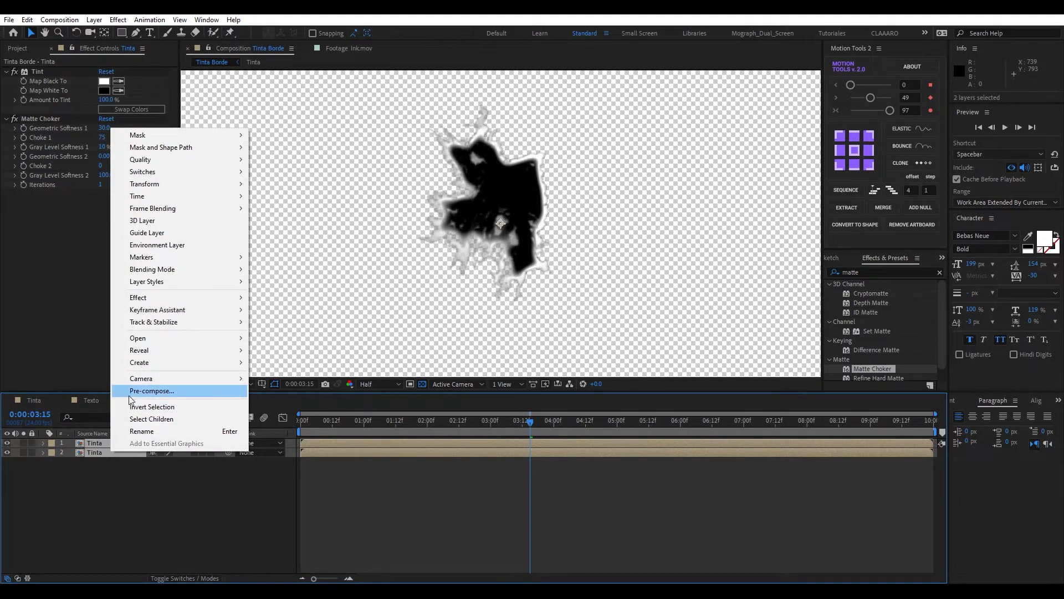
left_click(151, 391)
type("Tinta Borde Alpha")
key("Return")
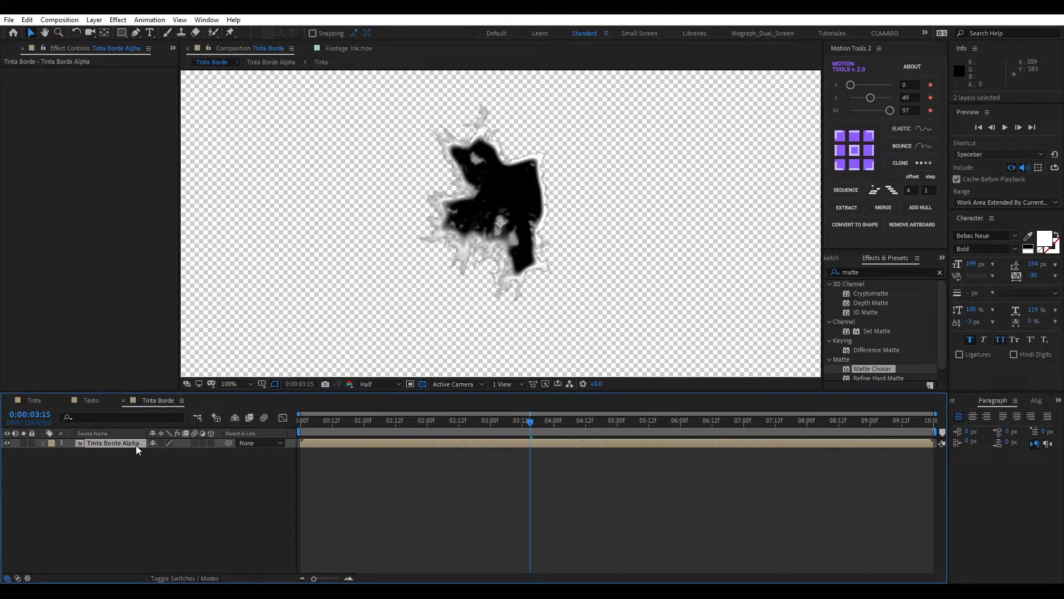
Apply Shift Channels to Tinta Borde Alpha with Take Alpha From set to Luminance, then preview.
double_click(860, 272)
type("shift")
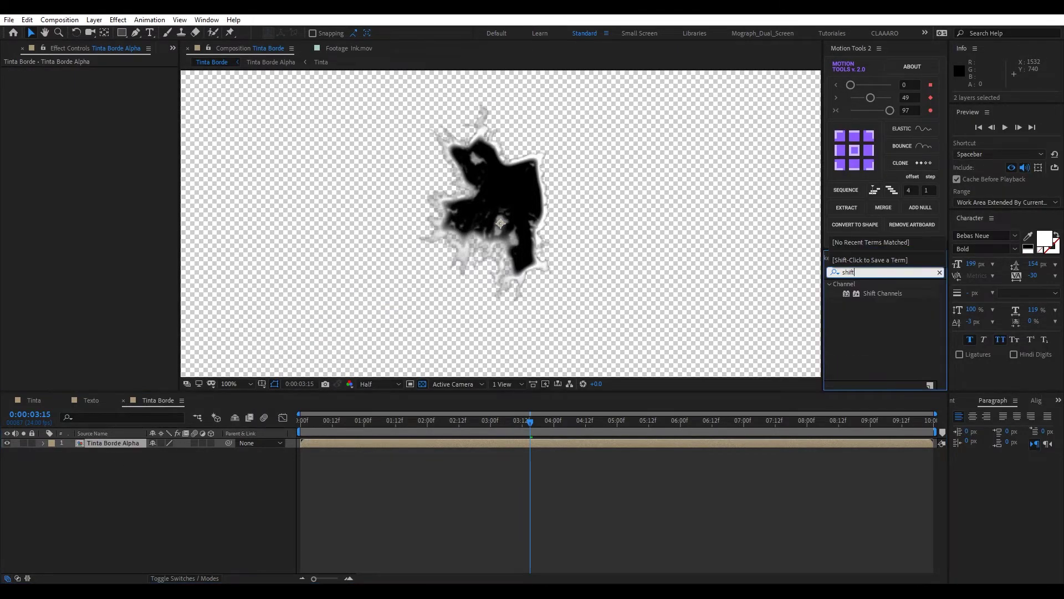
double_click(892, 293)
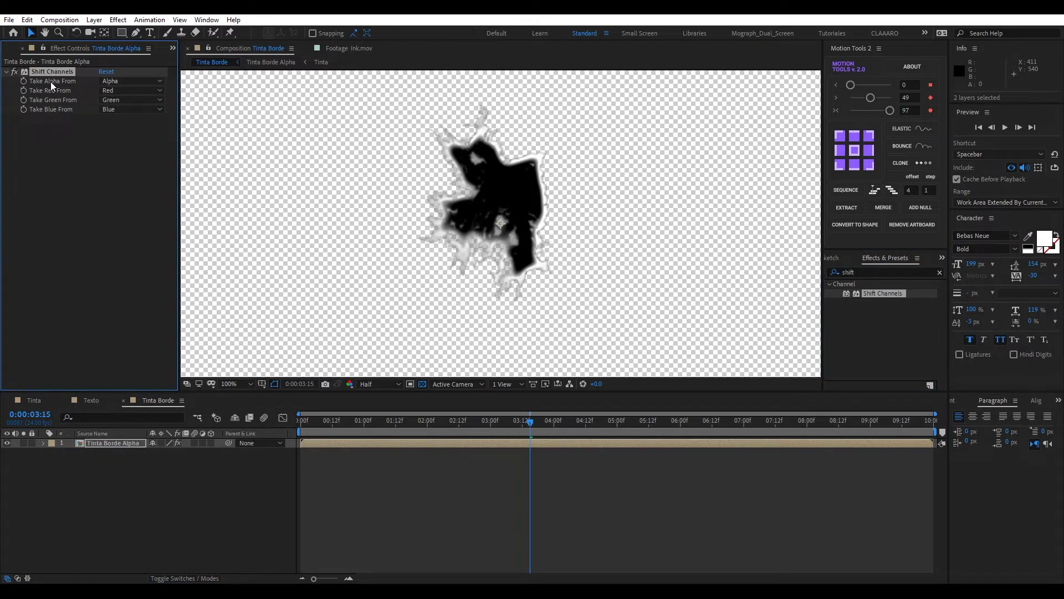
left_click(114, 82)
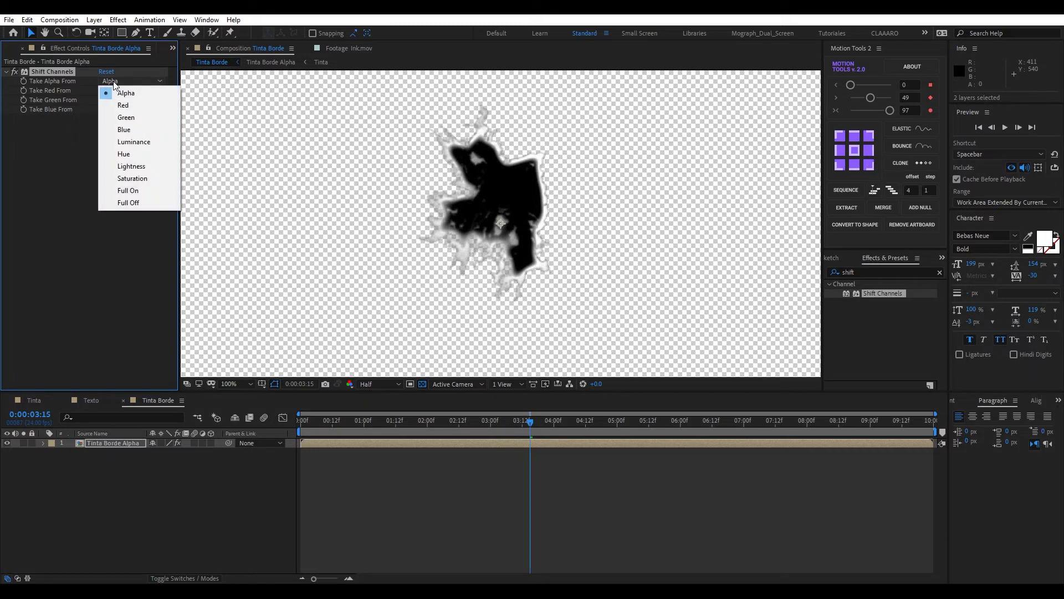
left_click(135, 142)
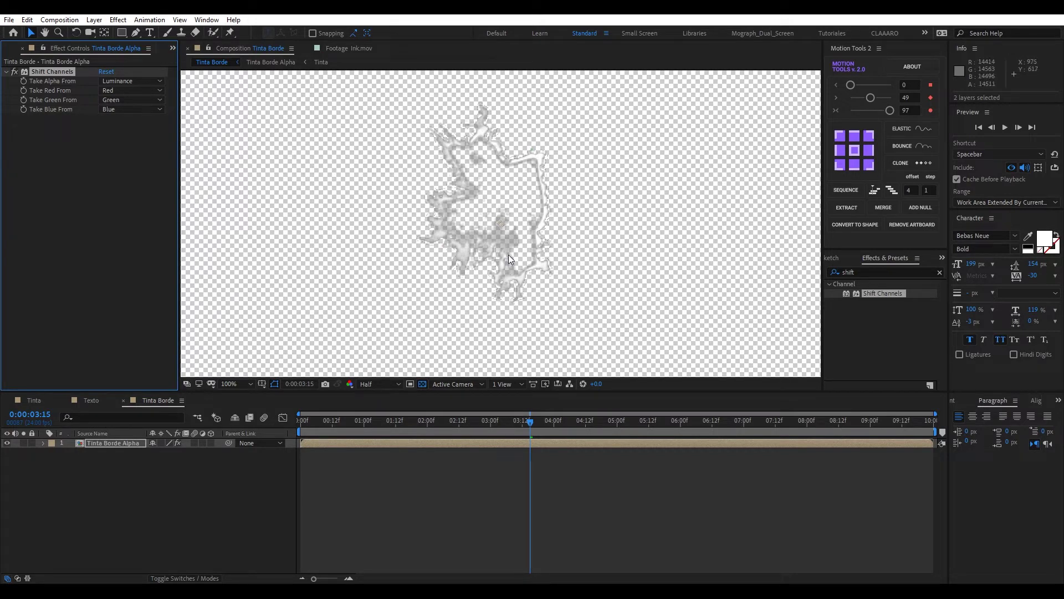
mouse_move(527, 427)
left_mouse_down()
mouse_move(733, 418)
mouse_move(657, 407)
mouse_move(368, 442)
left_mouse_up()
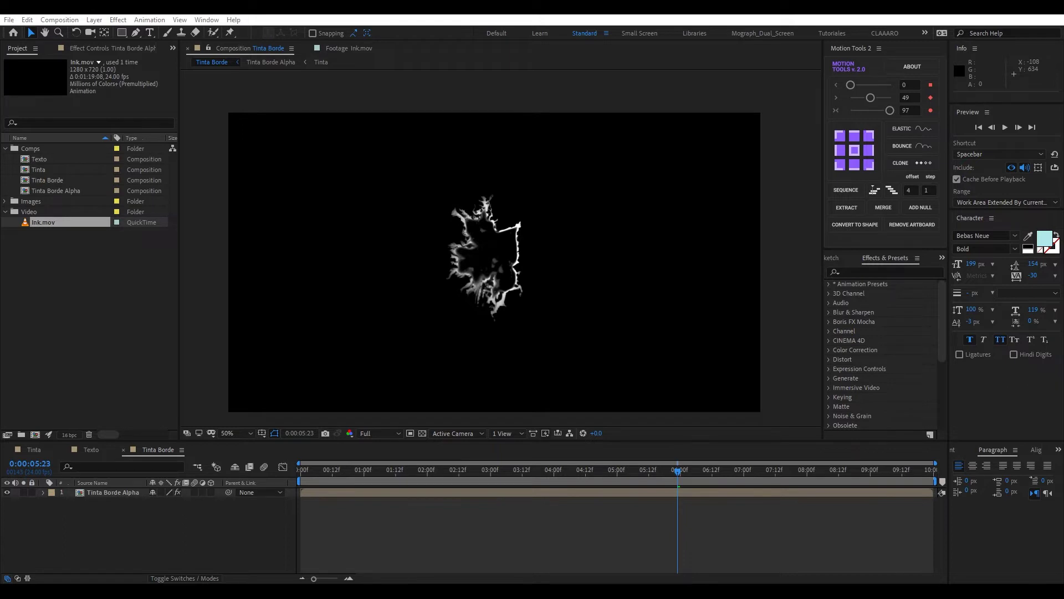
Nest the Texto comp into a new composition, Texto 2.
left_click(33, 159)
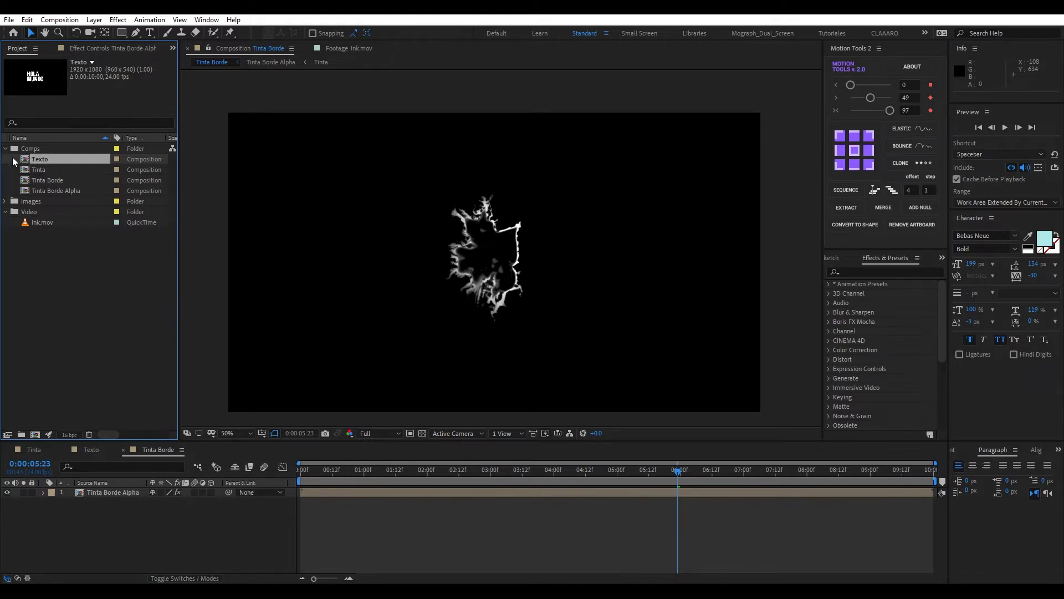
left_click_drag(27, 160, 37, 437)
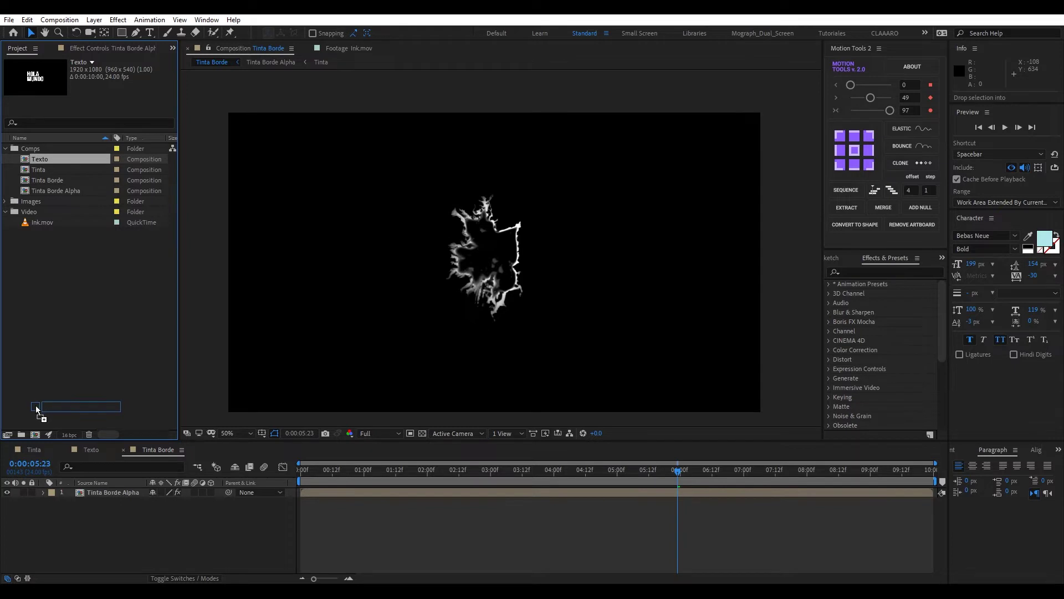
left_click_drag(37, 437, 37, 436)
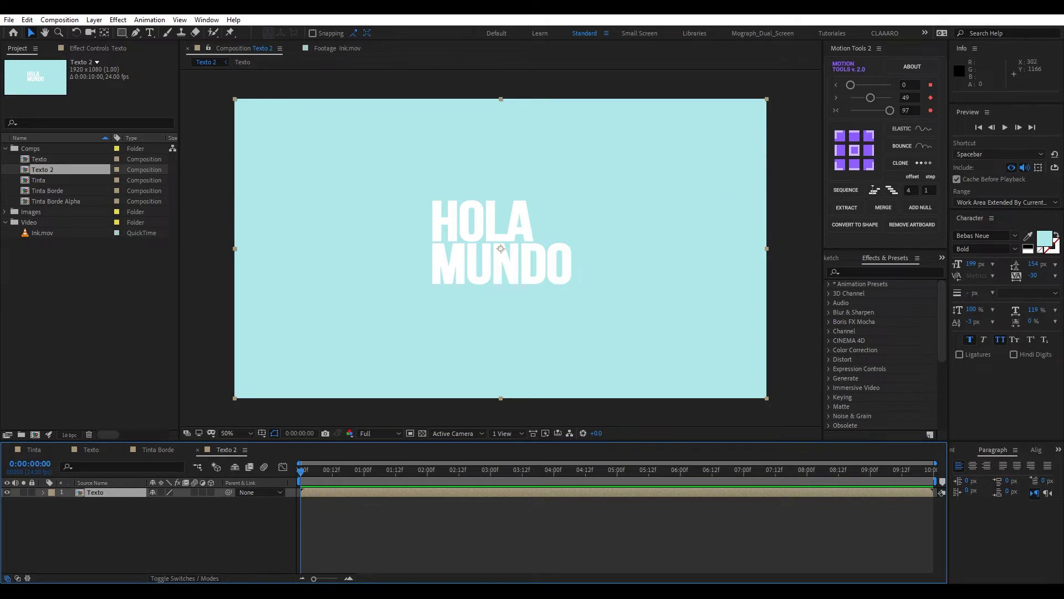
left_click(229, 542)
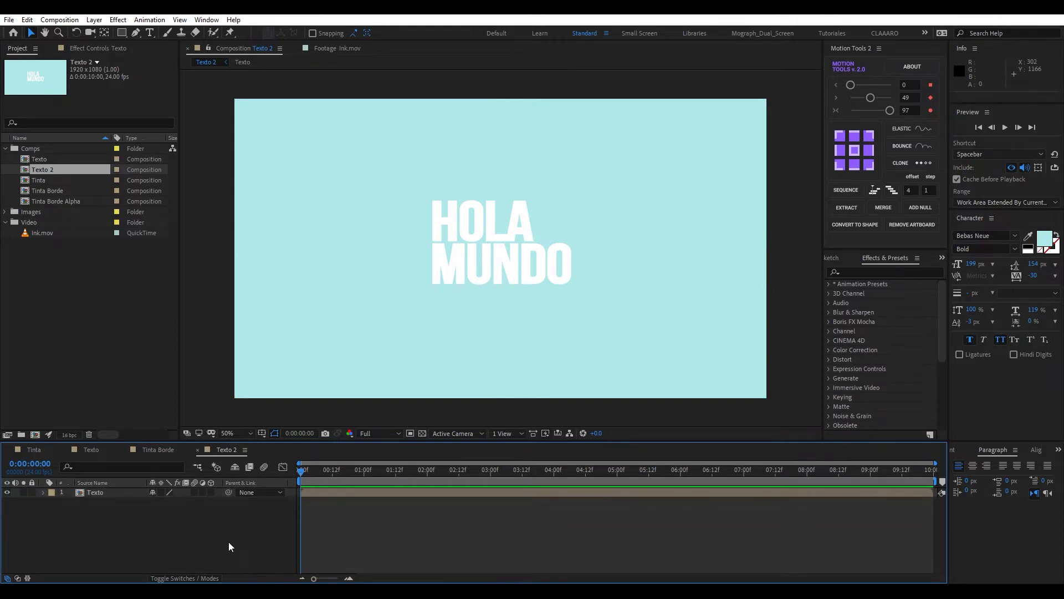
In Composition Settings, set a black background and rename the comp to Texto Fractal.
key("ctrl+k")
mouse_move(472, 116)
left_mouse_down()
mouse_move(490, 107)
mouse_move(466, 117)
left_mouse_up()
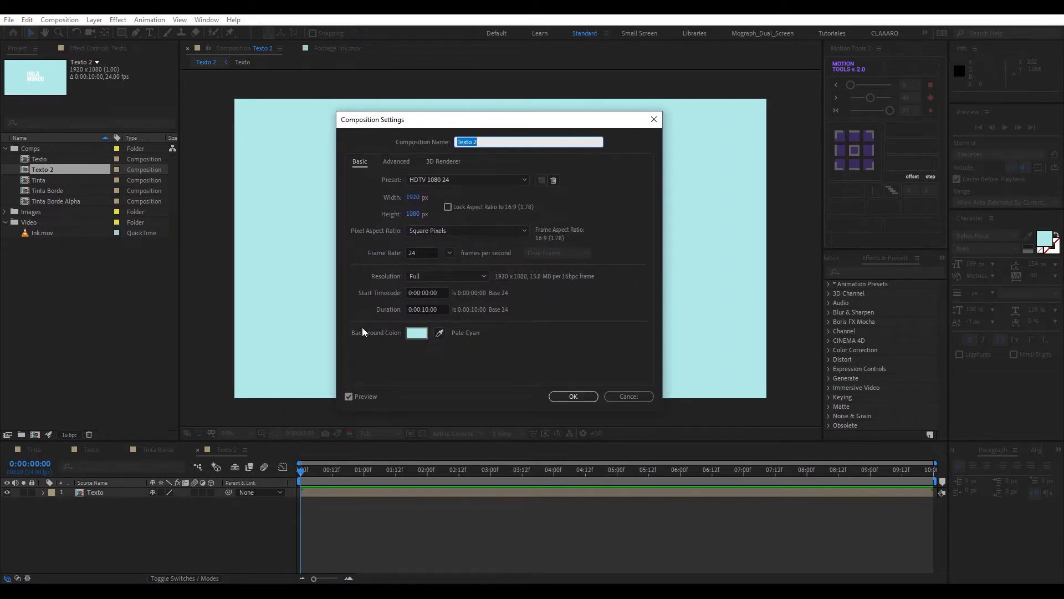
left_click(417, 333)
left_click_drag(233, 261, 323, 340)
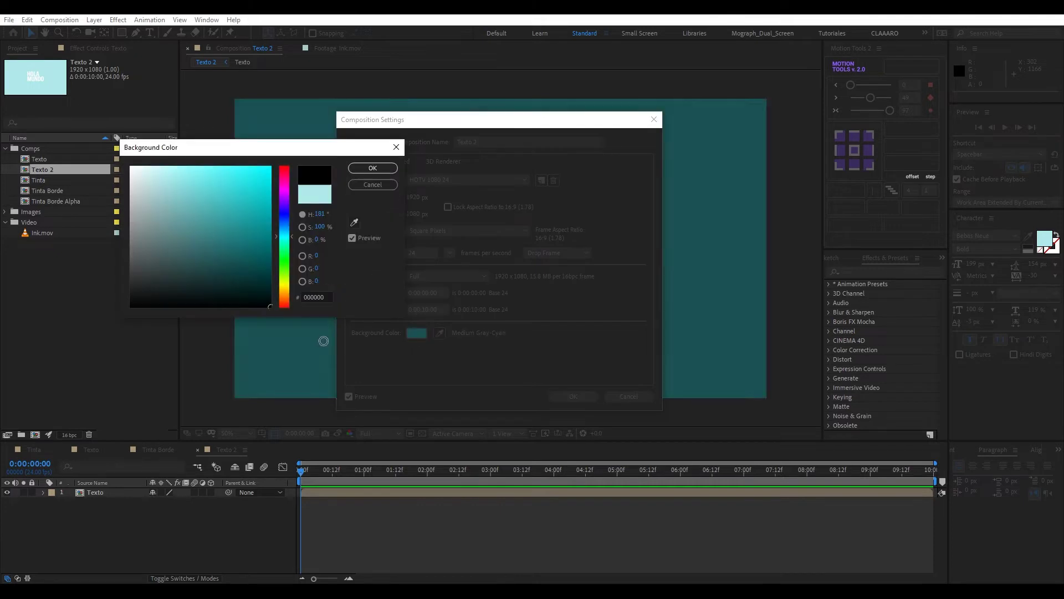
left_click(385, 166)
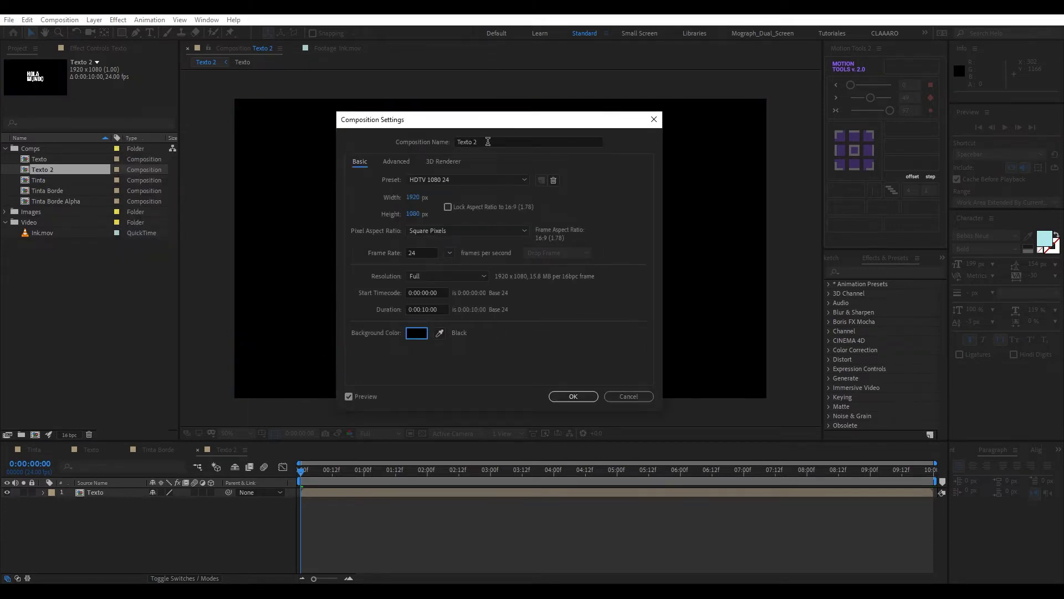
type("Texto Fractal")
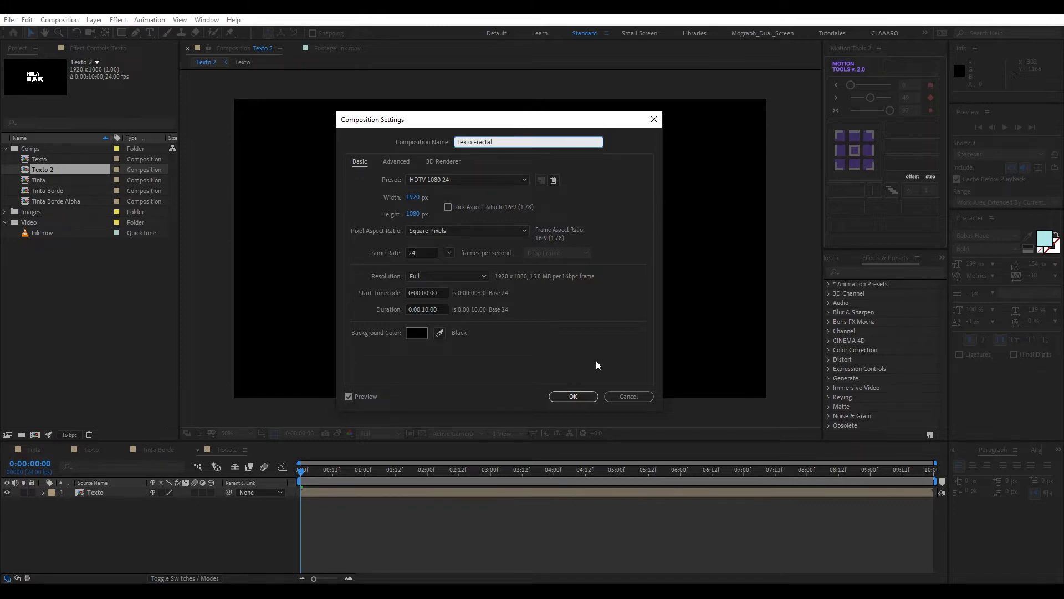
left_click(590, 393)
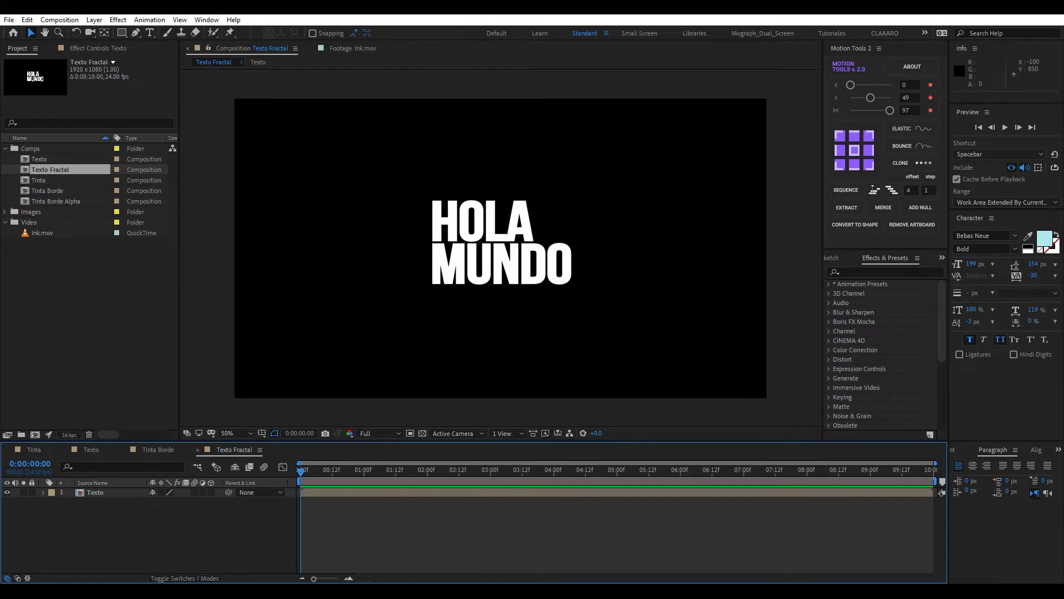
left_click(102, 23)
Add a new white solid layer named fractal.
mouse_move(102, 32)
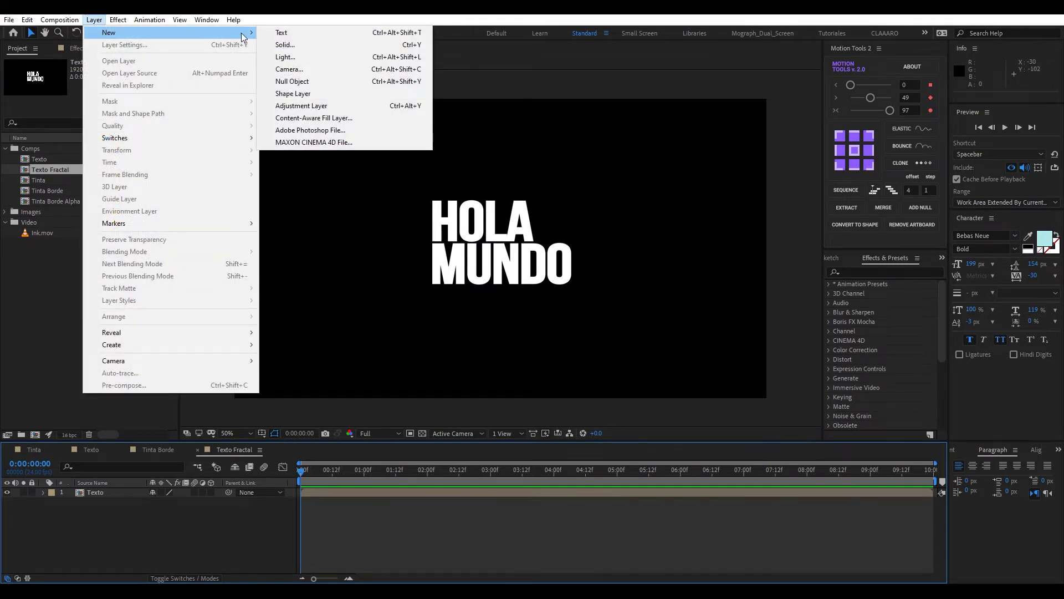
left_click(304, 44)
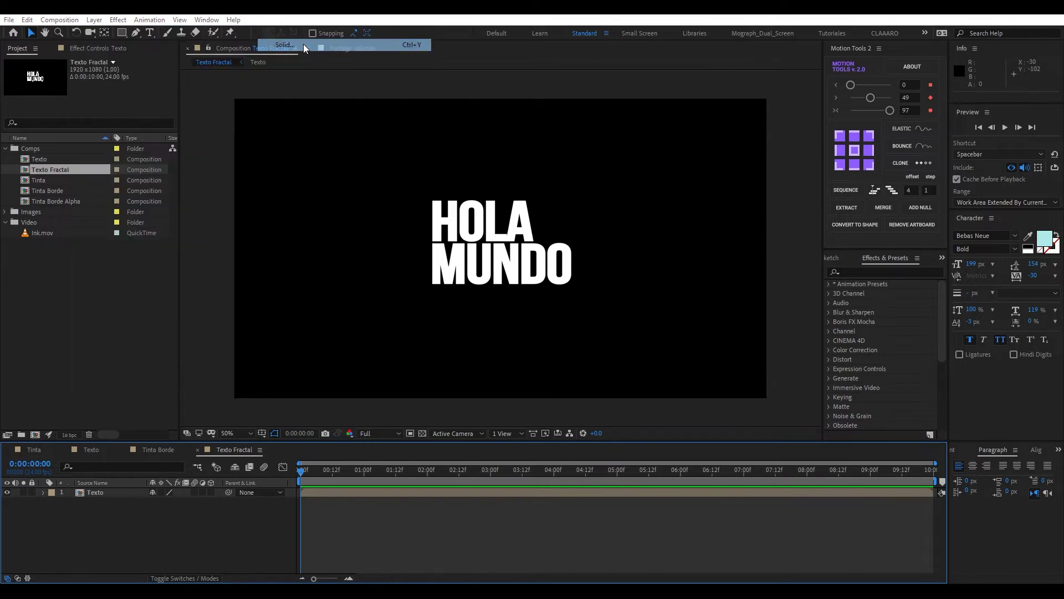
left_click_drag(334, 118, 347, 111)
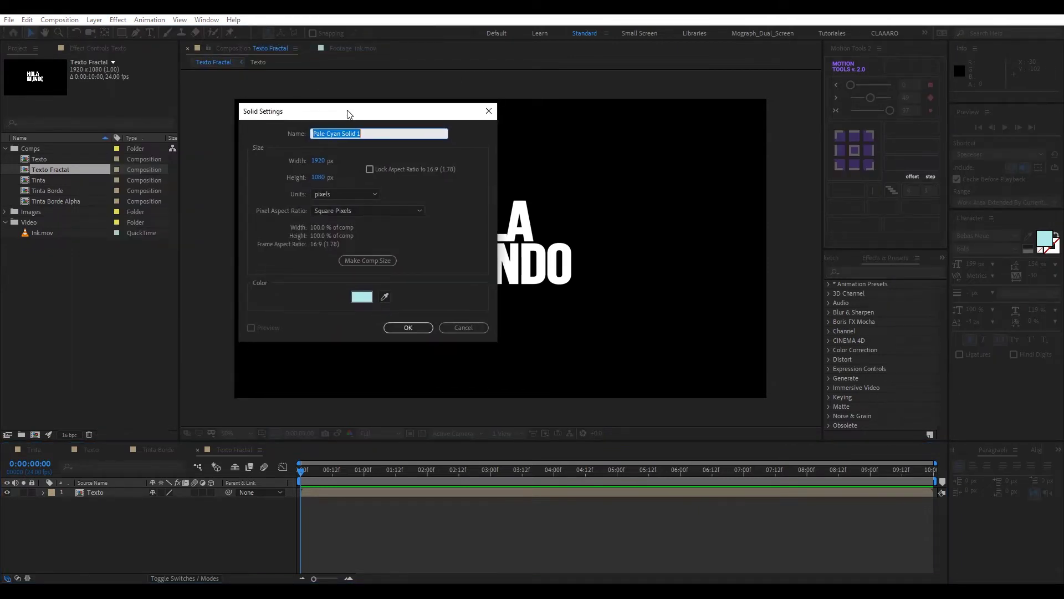
type("fractal")
left_click(362, 297)
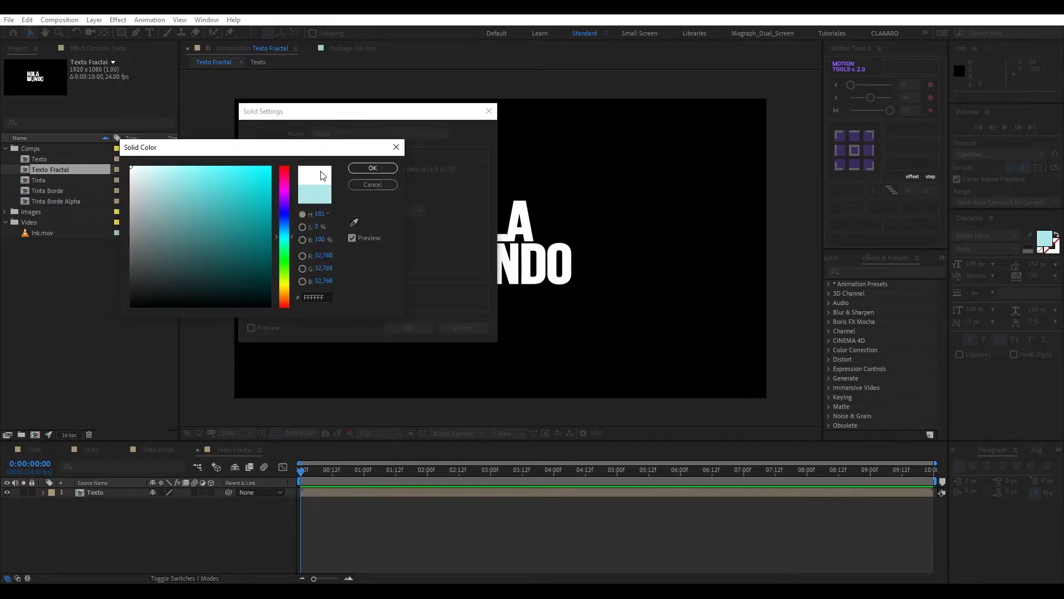
left_click(364, 172)
key("Return")
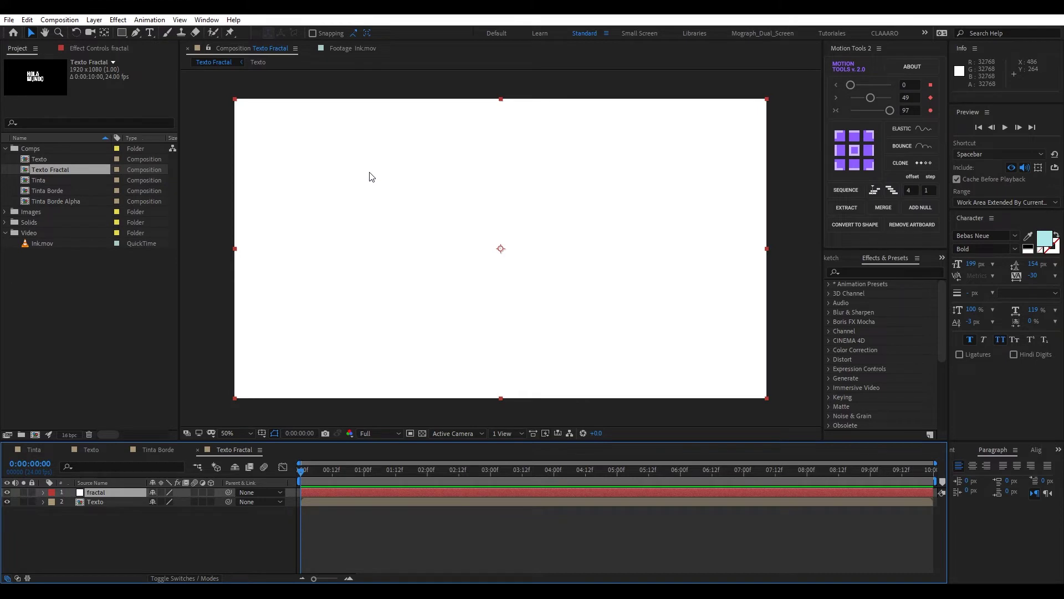
Apply Fractal Noise to the fractal solid.
left_click(850, 272)
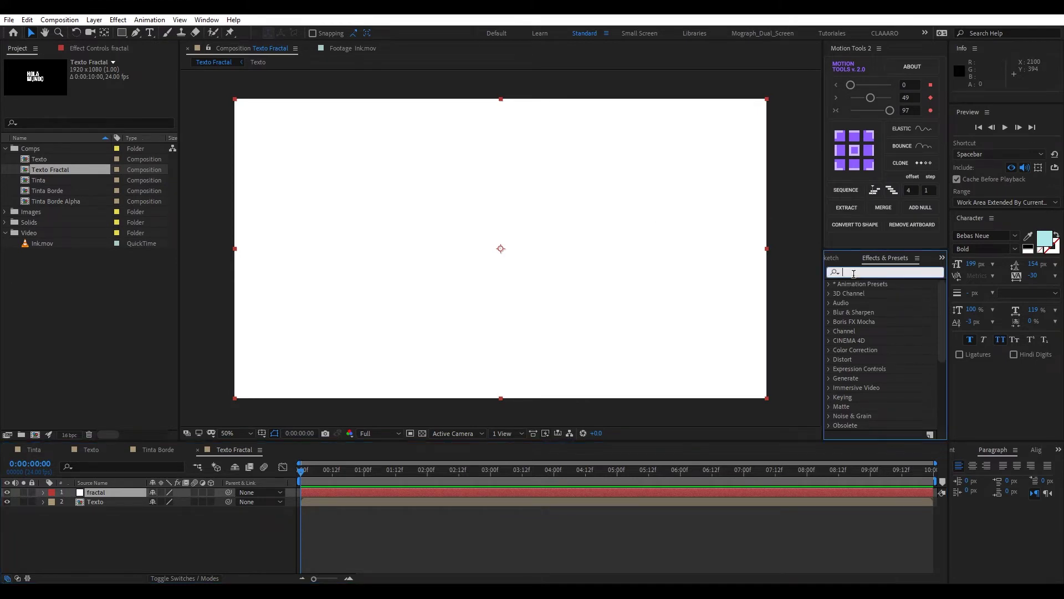
type("fract")
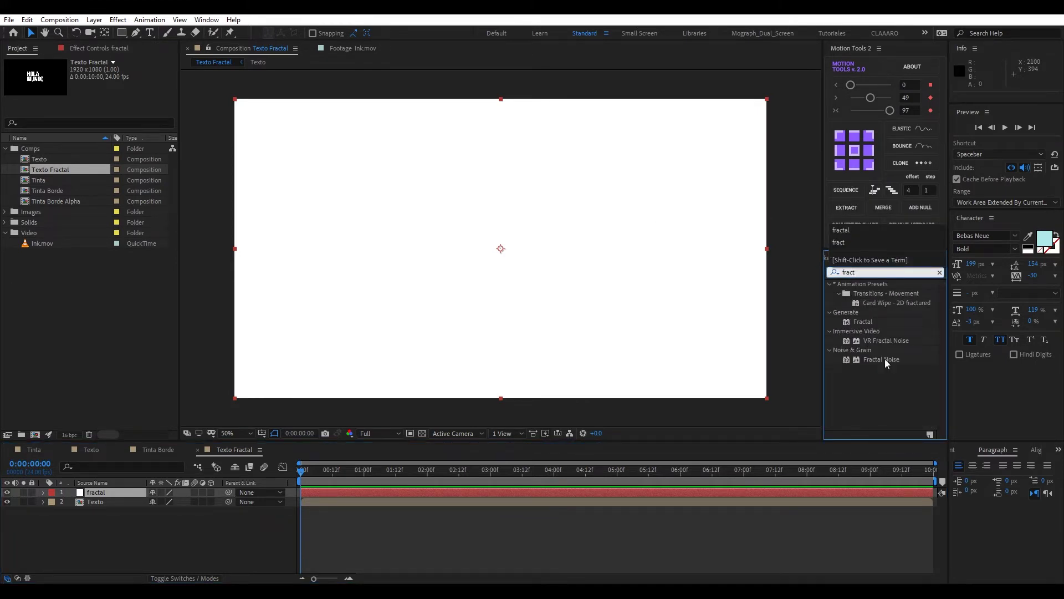
left_click_drag(882, 359, 121, 497)
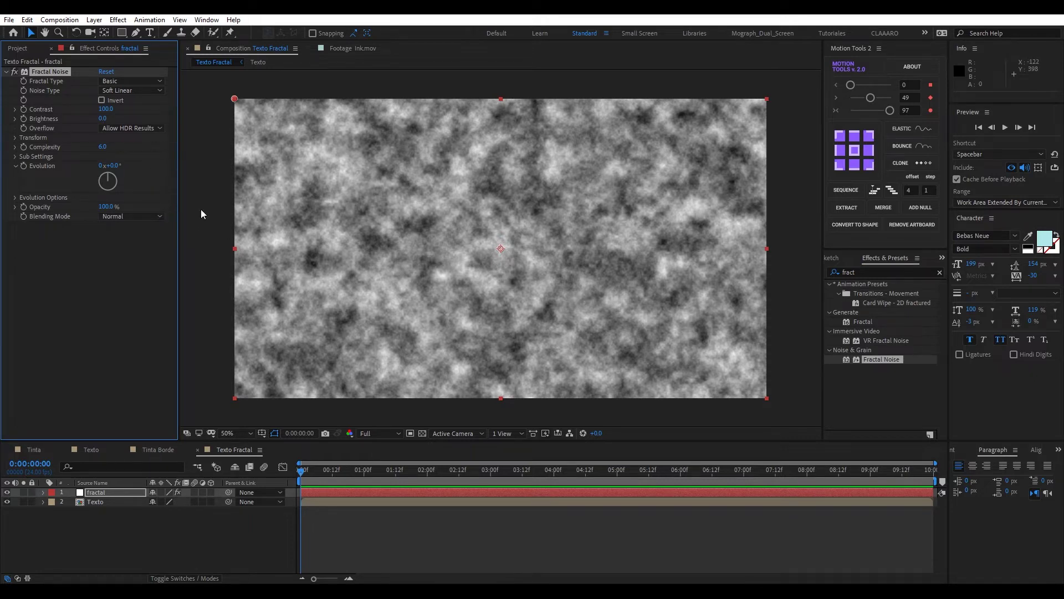
Raise Fractal Noise contrast to 320, lower brightness to -63, and shift the Evolution value.
mouse_move(105, 109)
left_mouse_down()
mouse_move(164, 111)
mouse_move(139, 111)
left_mouse_up()
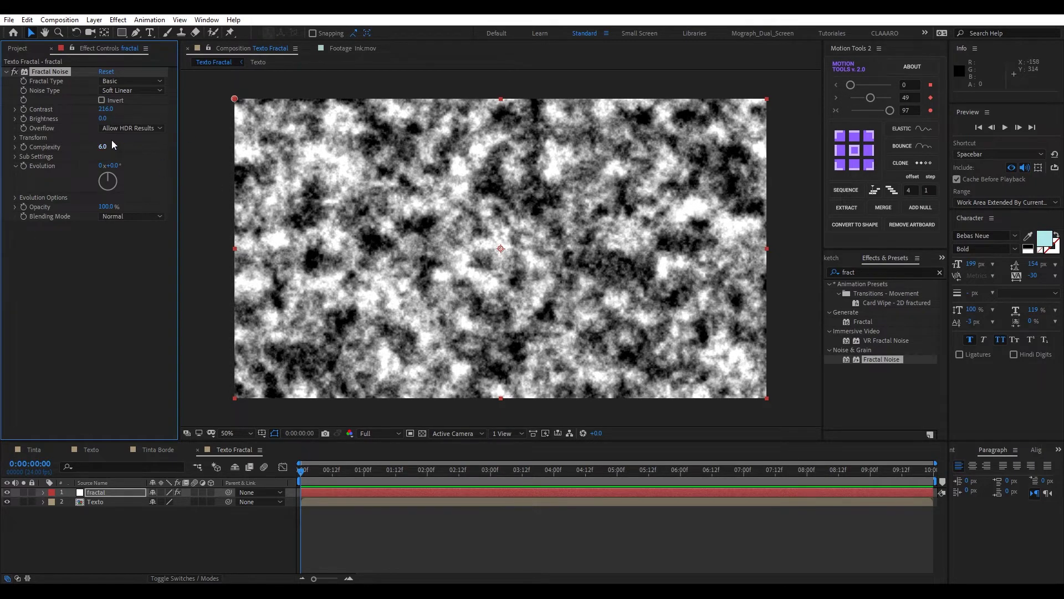
left_click_drag(100, 120, 86, 122)
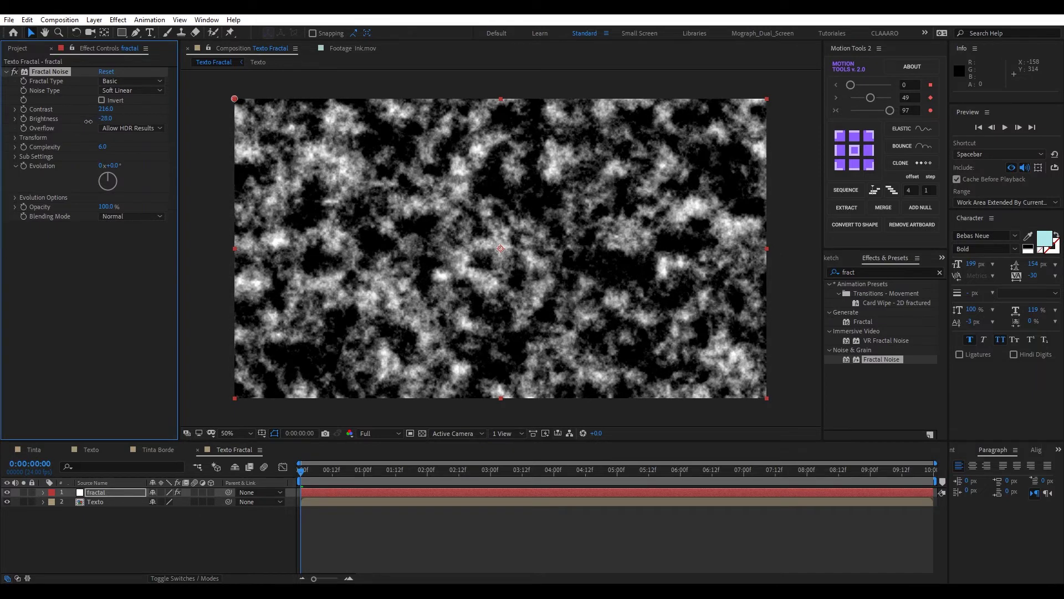
left_click_drag(86, 122, 88, 122)
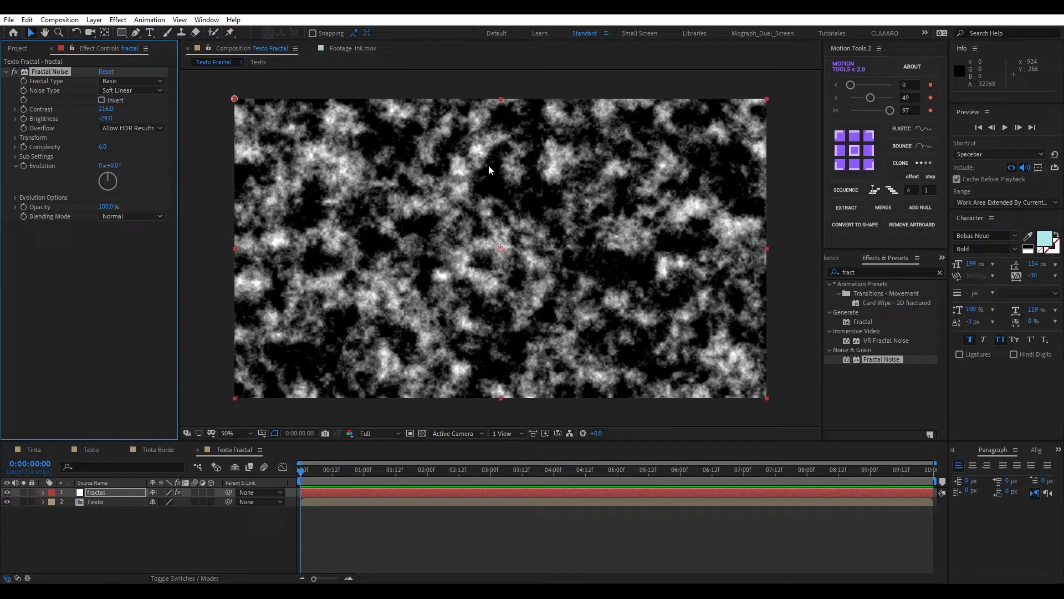
mouse_move(105, 109)
left_mouse_down()
mouse_move(173, 118)
mouse_move(85, 122)
left_mouse_up()
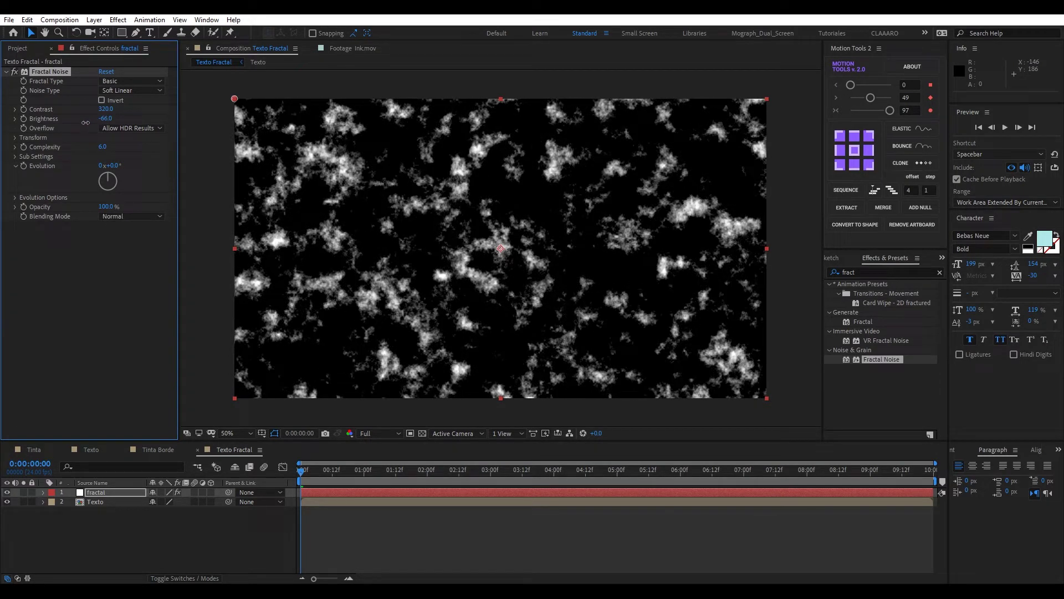
mouse_move(85, 122)
left_mouse_down()
mouse_move(119, 151)
mouse_move(107, 150)
left_mouse_up()
mouse_move(113, 172)
left_mouse_down()
mouse_move(171, 169)
mouse_move(125, 172)
left_mouse_up()
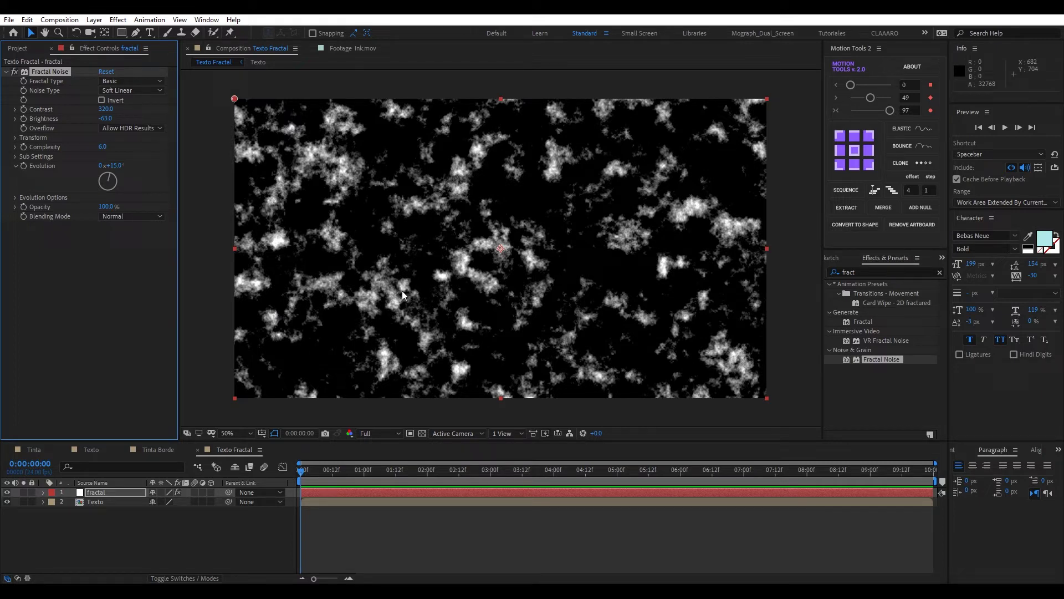
Set the Fractal Noise Transform Scale to 200.
left_click(15, 137)
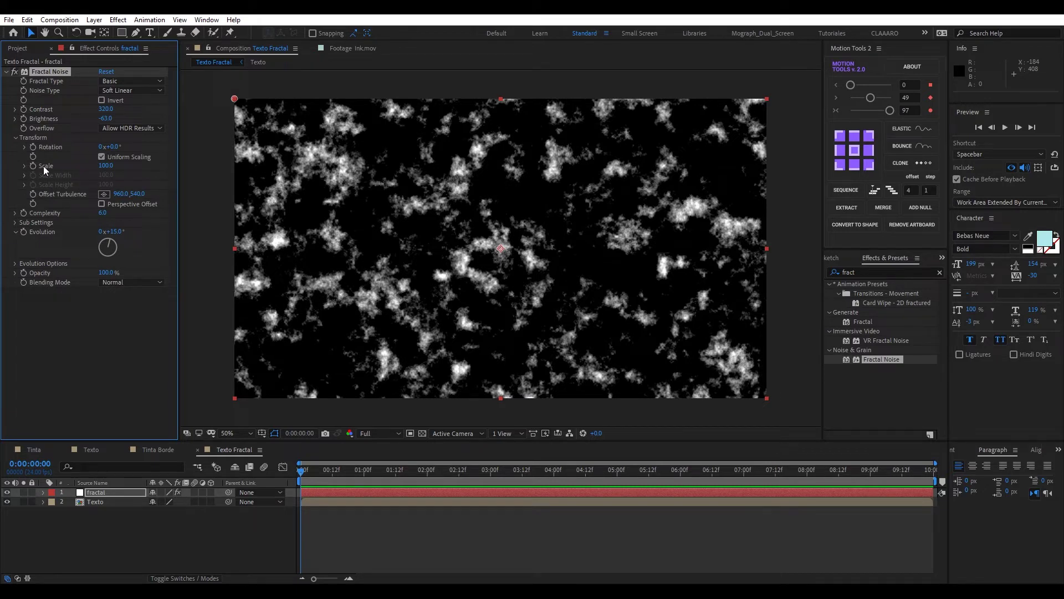
left_click_drag(106, 165, 149, 168)
left_click(109, 165)
type("200")
key("Return")
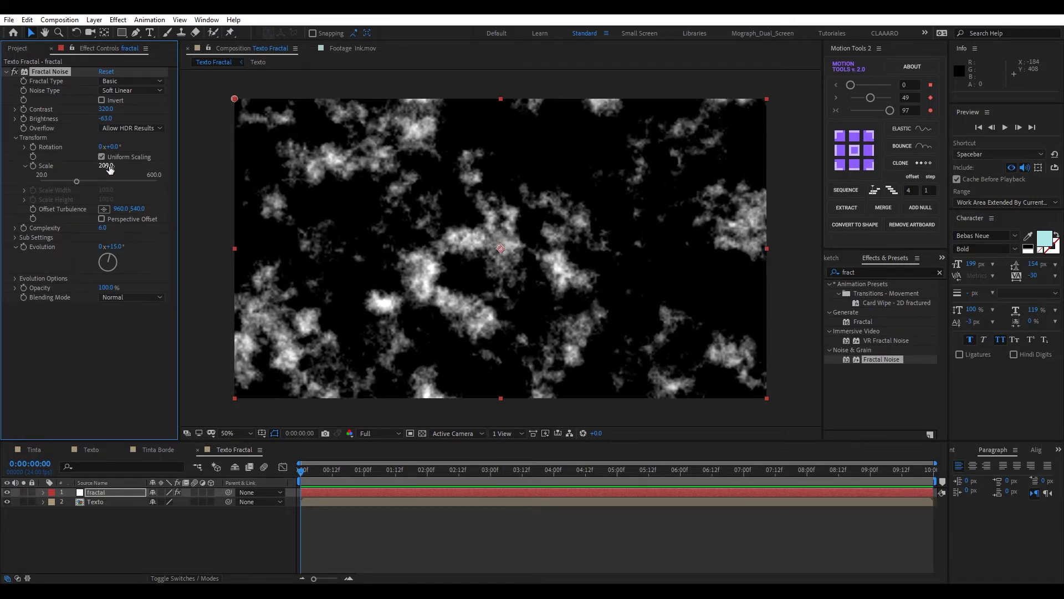
Move the fractal layer below the Texto layer.
left_click(131, 517)
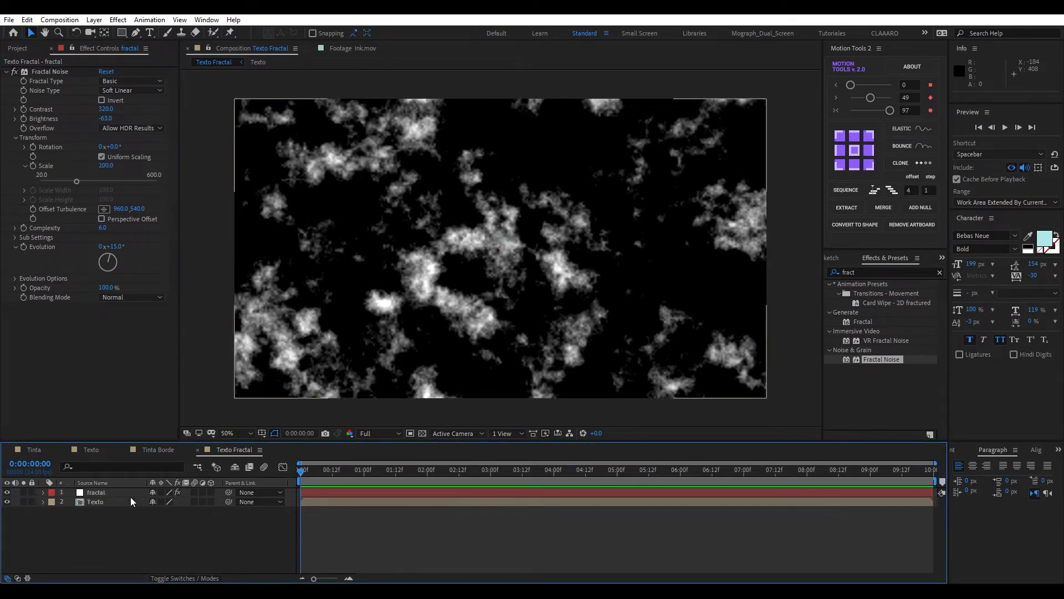
left_click(131, 491)
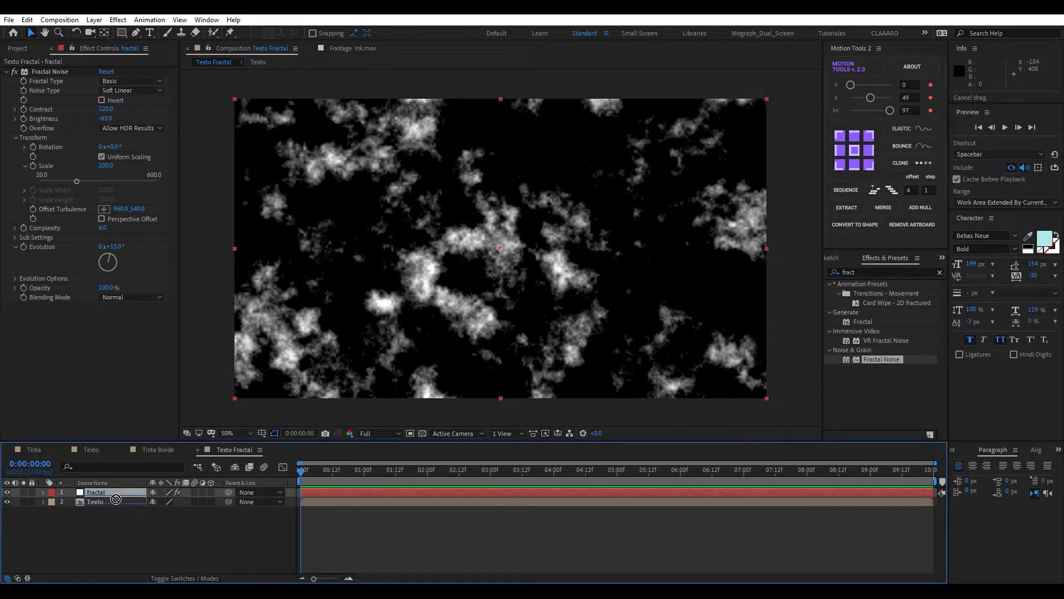
left_click_drag(115, 492, 115, 506)
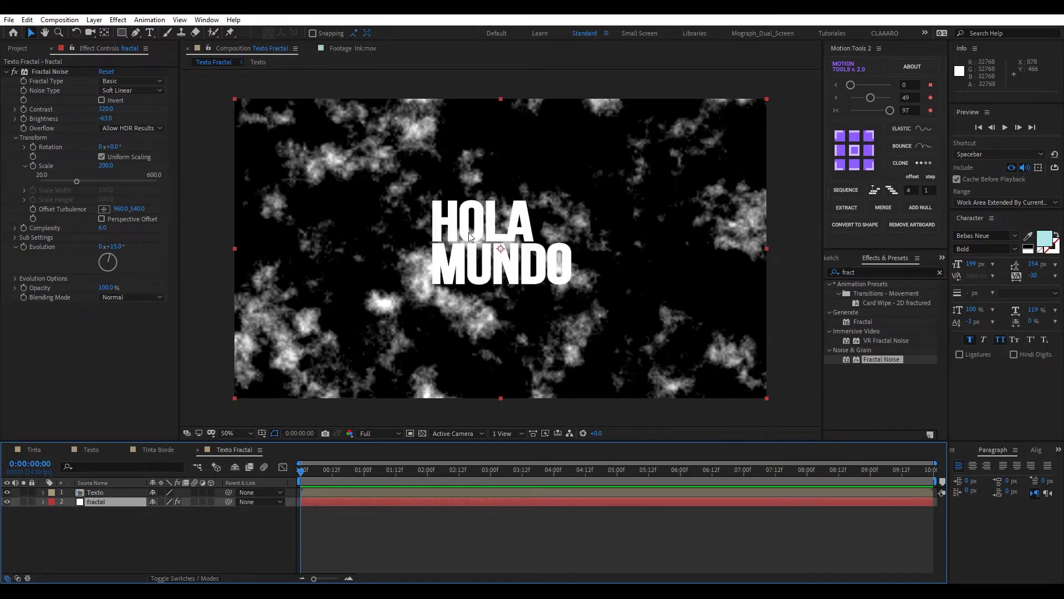
Give the fractal layer Texto as an alpha inverted track matte.
left_click(192, 540)
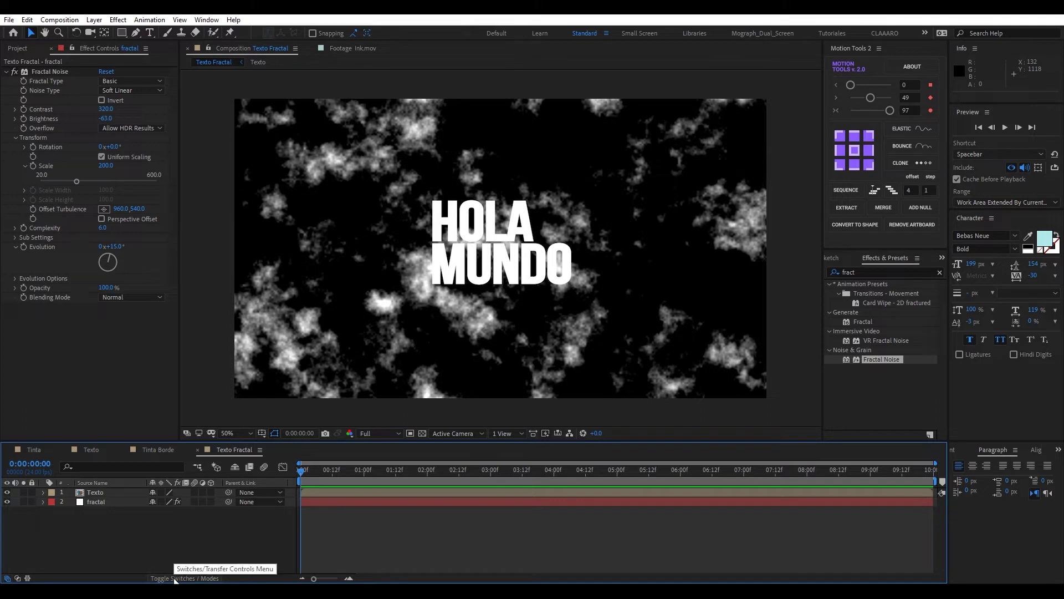
key("F4")
left_click(205, 501)
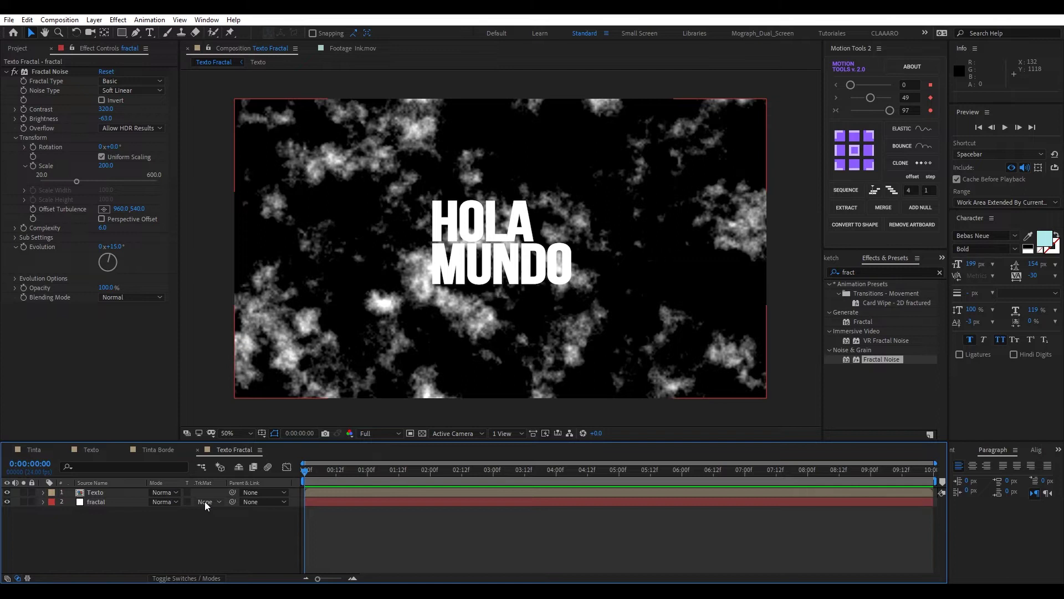
left_click(204, 501)
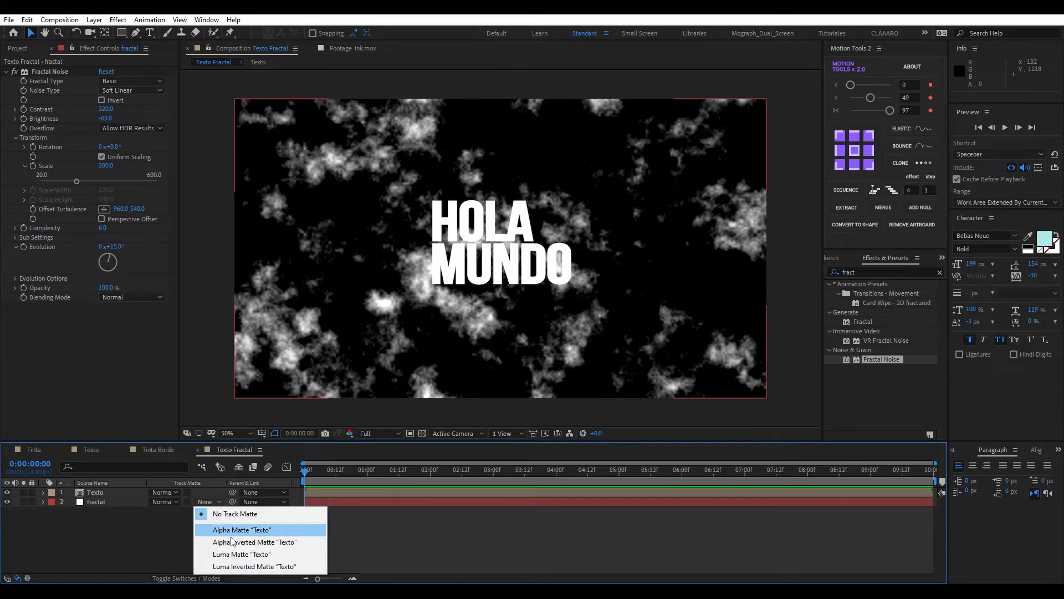
left_click(259, 542)
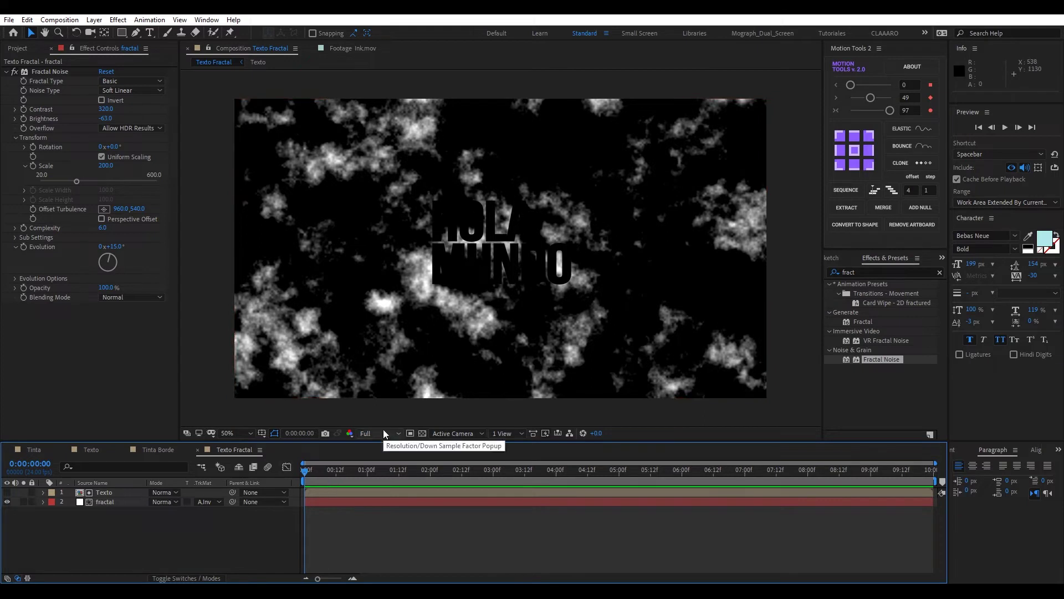
Toggle the transparency grid to check the cut-out text, then select the Texto layer.
left_click(422, 433)
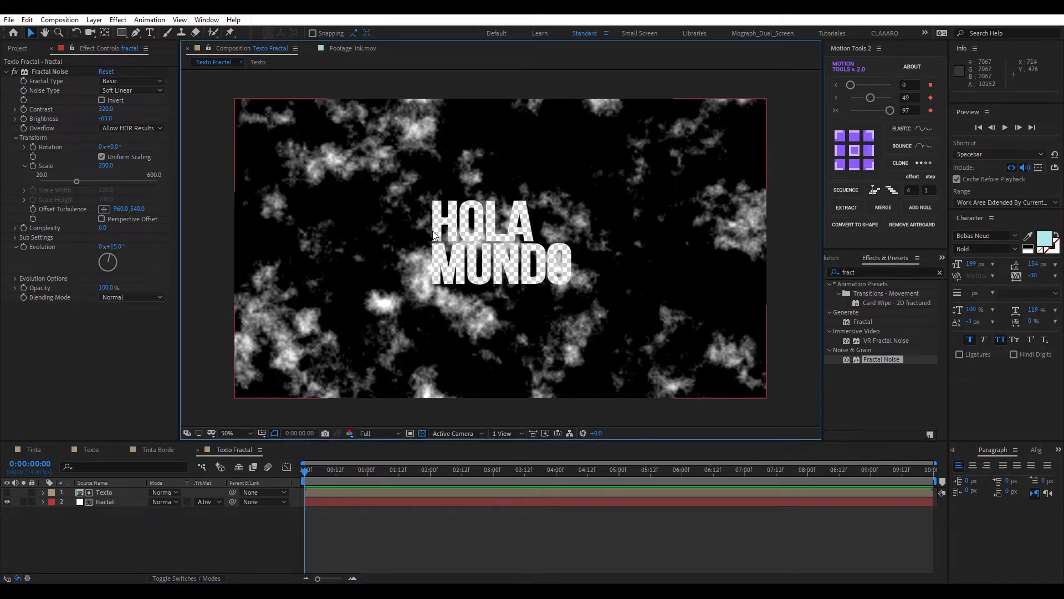
left_click(424, 434)
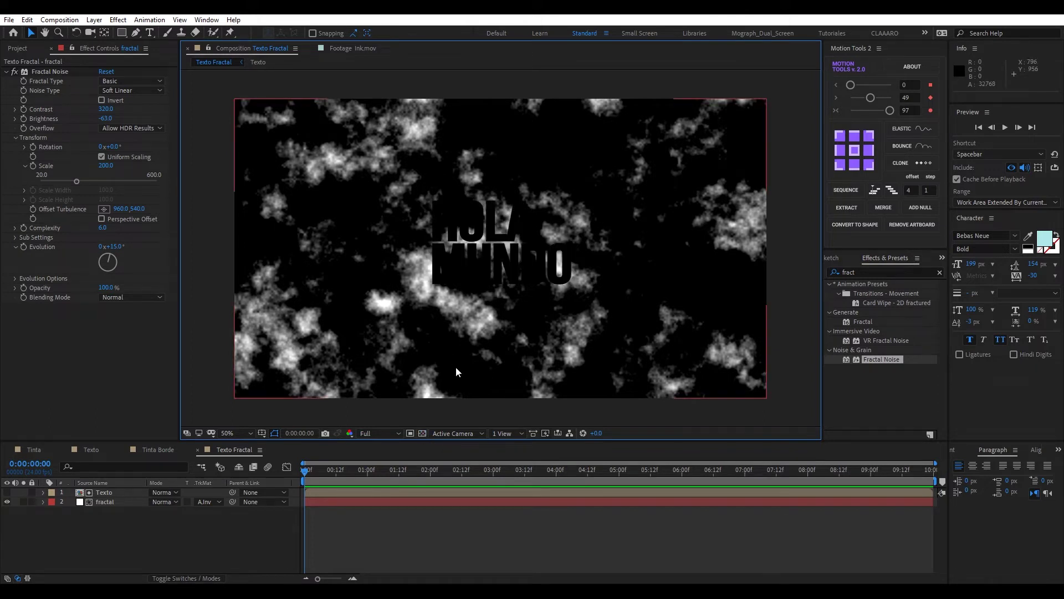
left_click(114, 493)
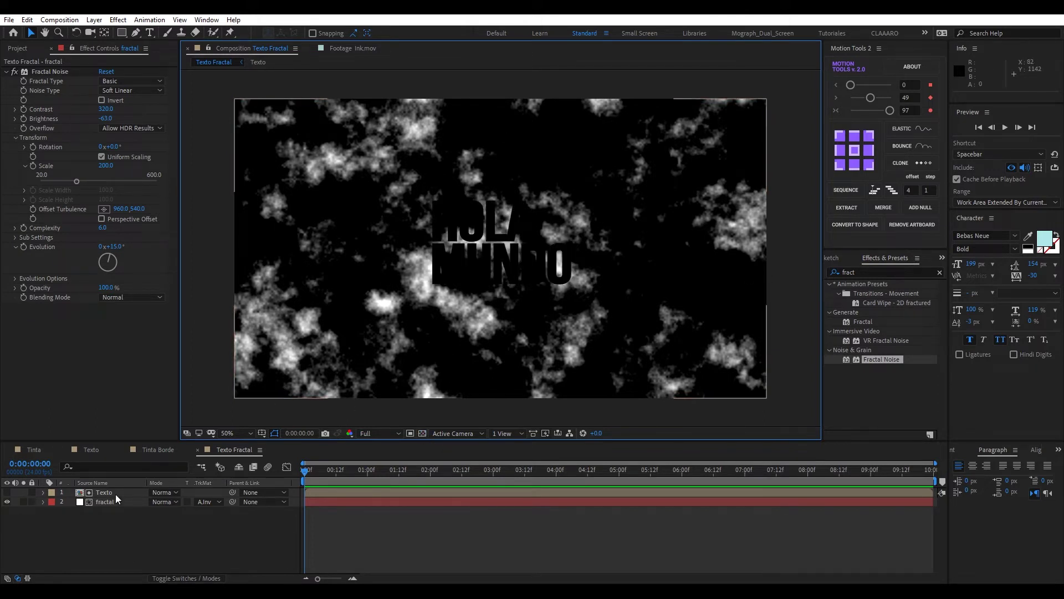
left_click(862, 271)
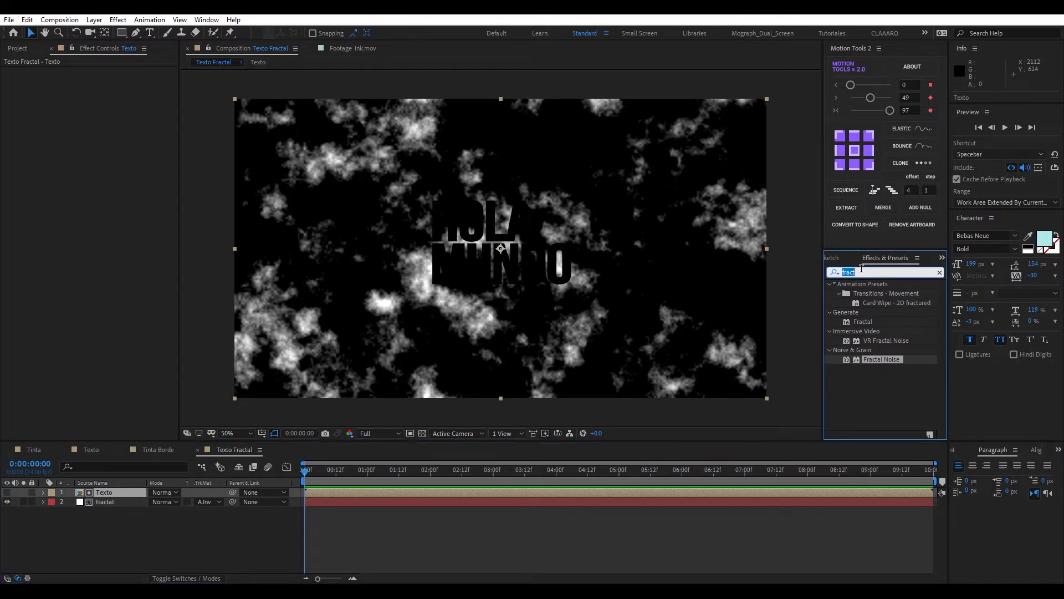
Apply Gaussian Blur to the Texto layer with Blurriness 20.
type("gaus")
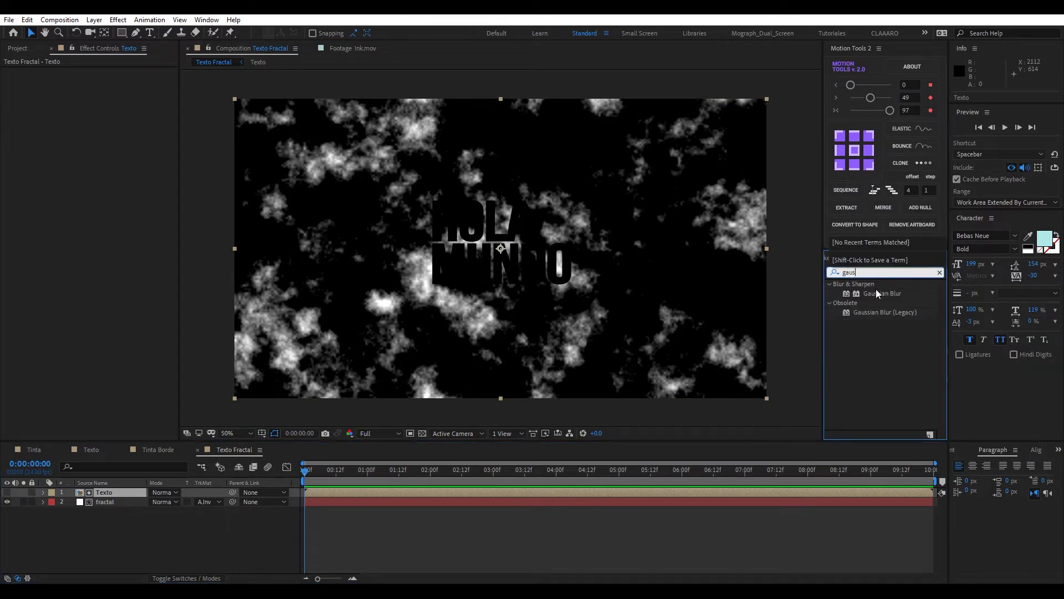
mouse_move(882, 294)
left_mouse_down()
mouse_move(543, 348)
mouse_move(119, 492)
left_mouse_up()
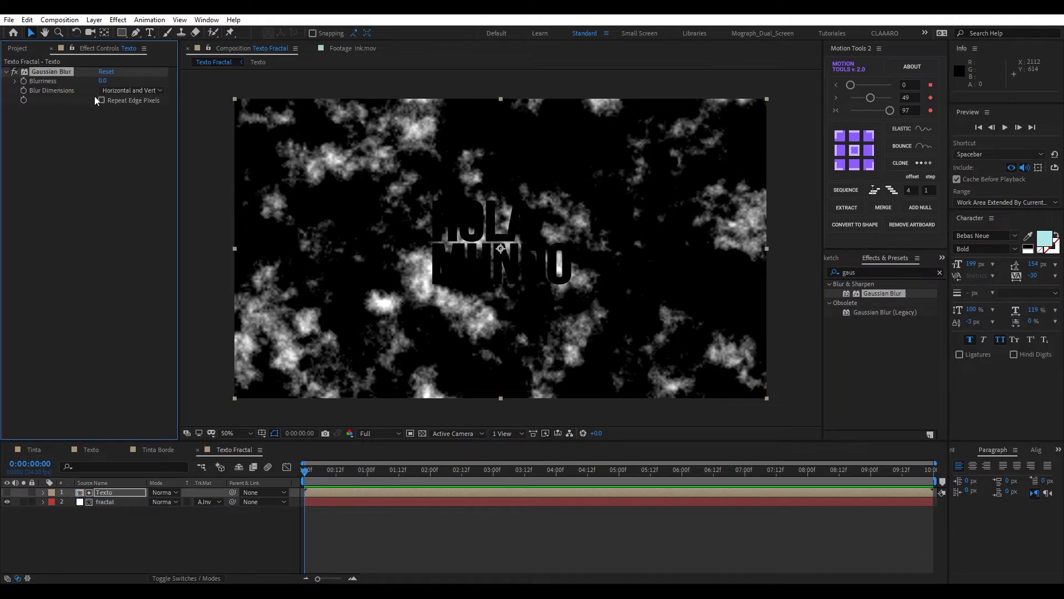
left_click_drag(103, 81, 180, 86)
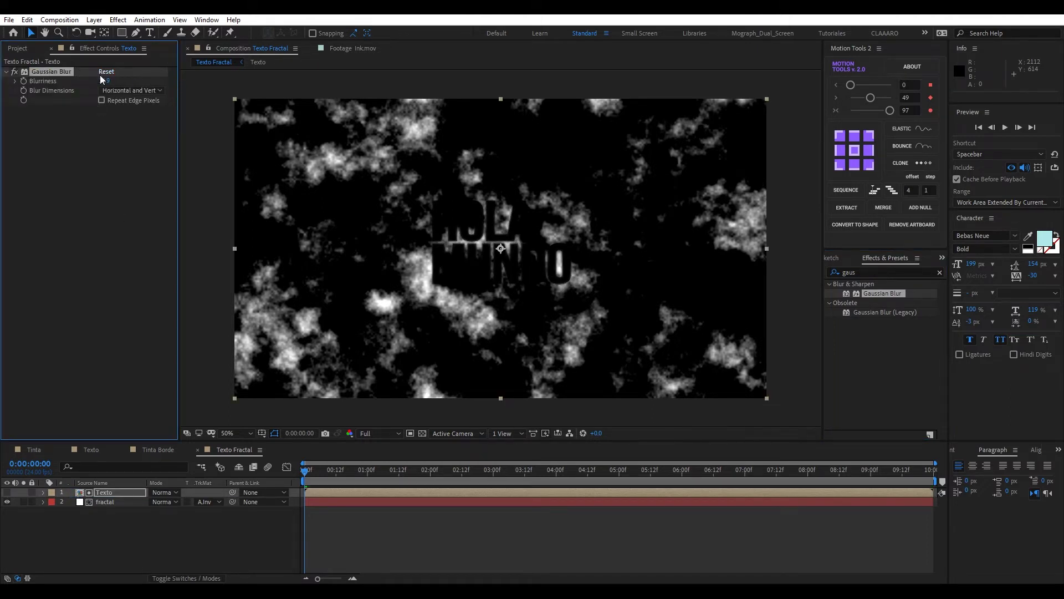
type("30")
key("Return")
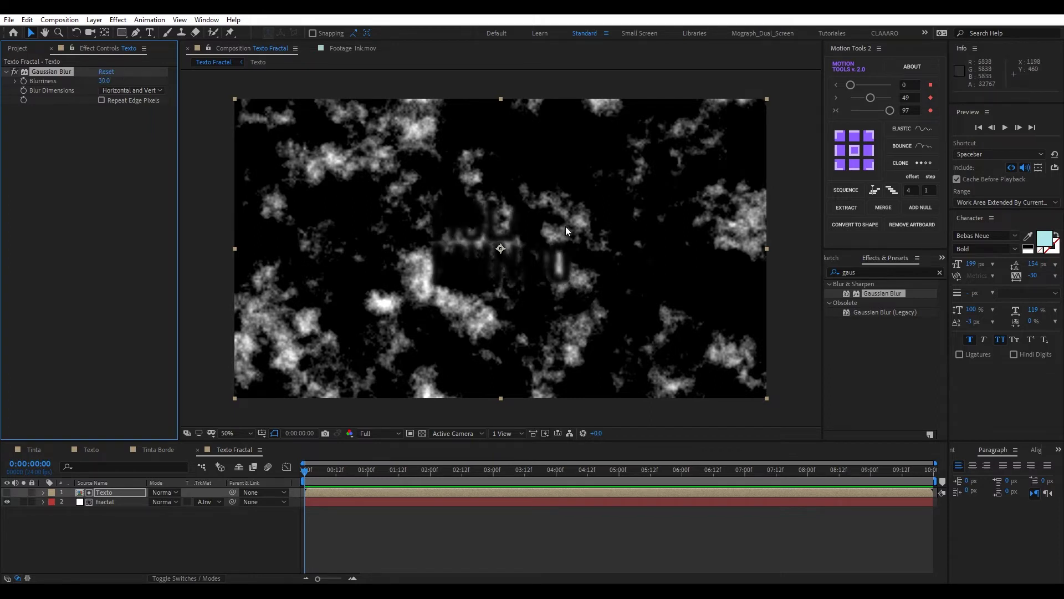
left_click(104, 80)
type("20")
key("Return")
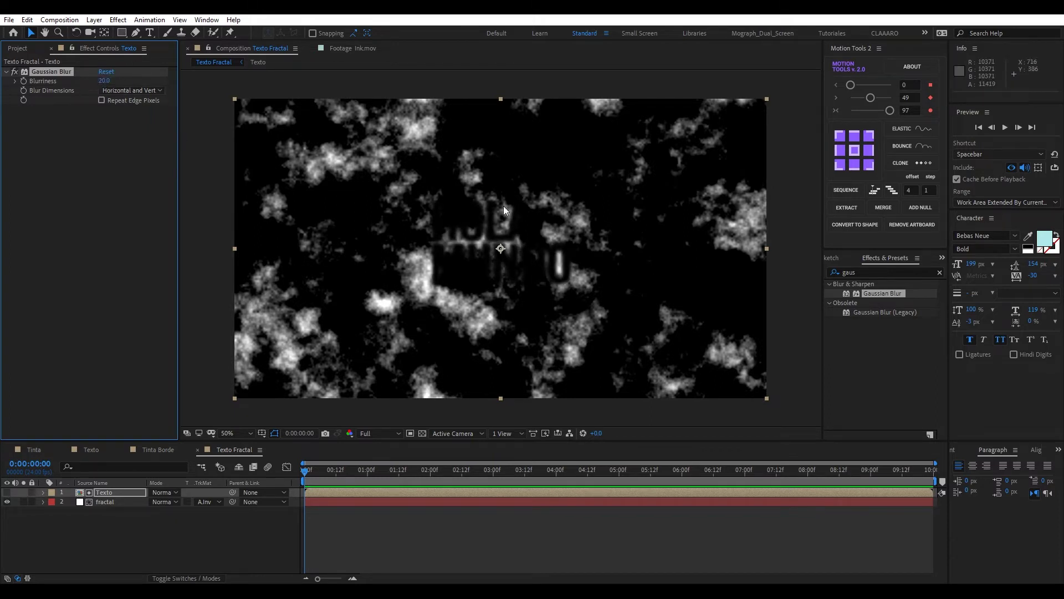
Select both the Texto and fractal layers together.
left_click(194, 549)
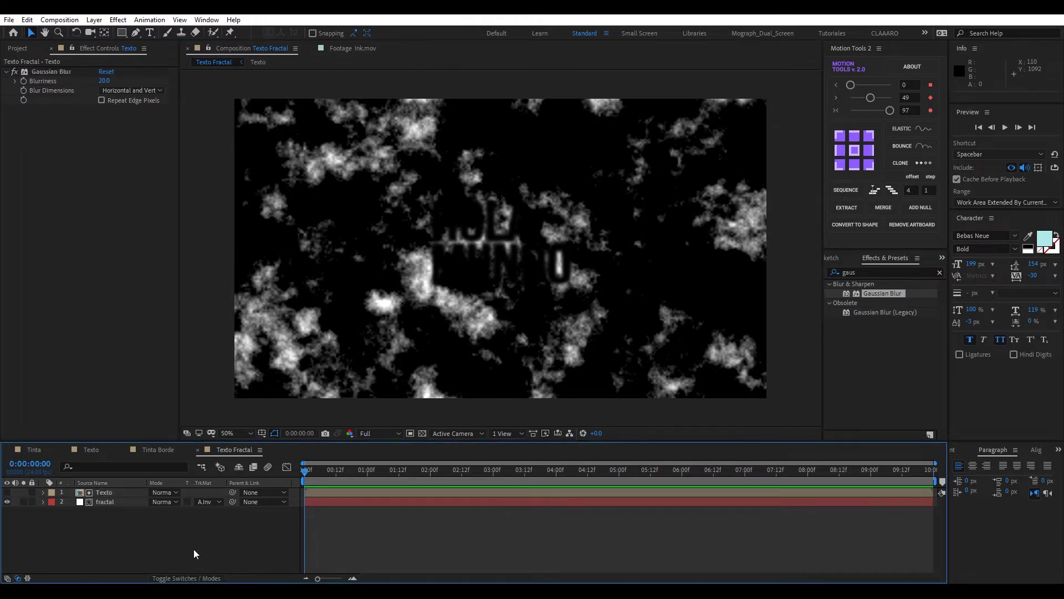
left_click_drag(143, 539, 108, 493)
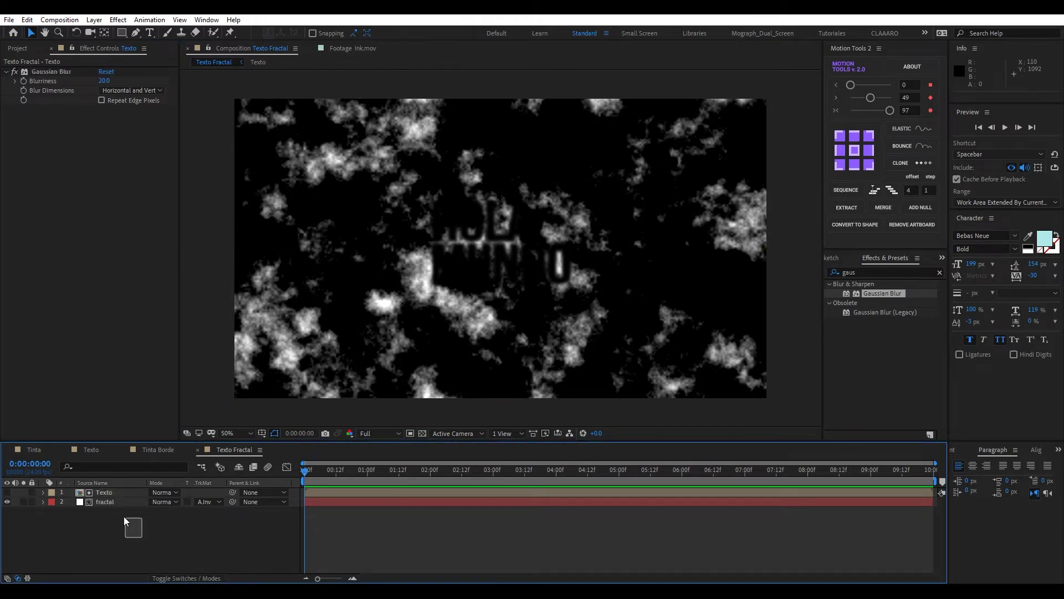
right_click(111, 491)
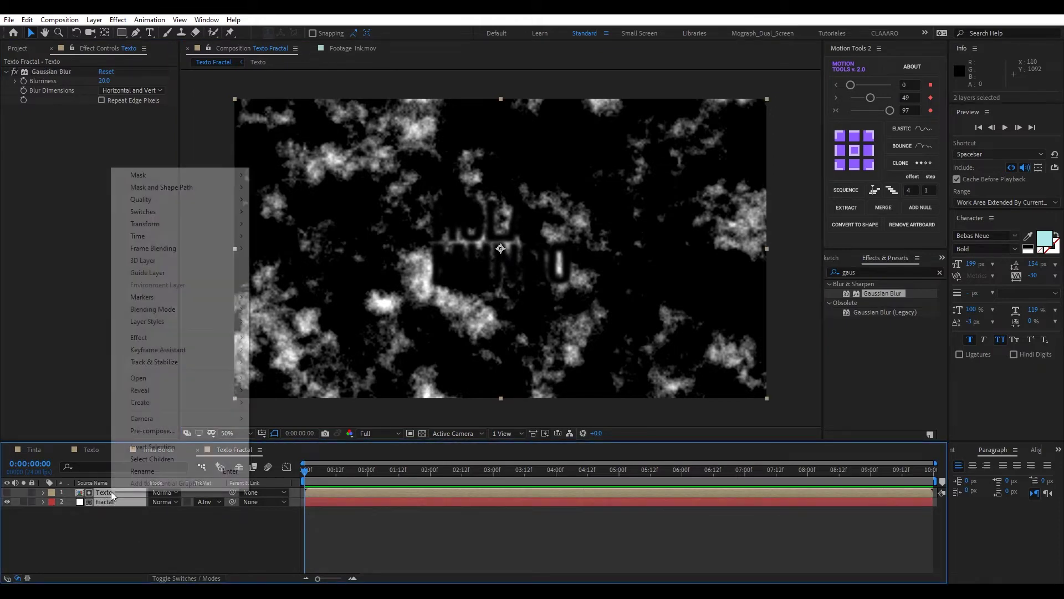
Pre-compose the Texto and fractal layers into a comp named 'Texto Fractal Tinta'.
left_click(155, 433)
type("Texto Fractal ")
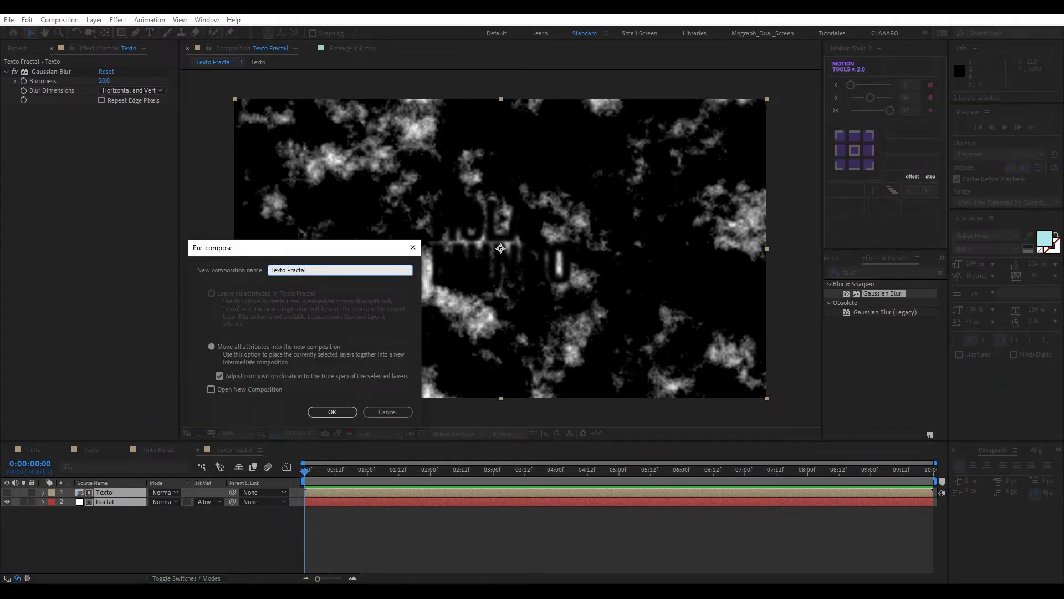
type("Tinta")
left_click_drag(302, 248, 352, 217)
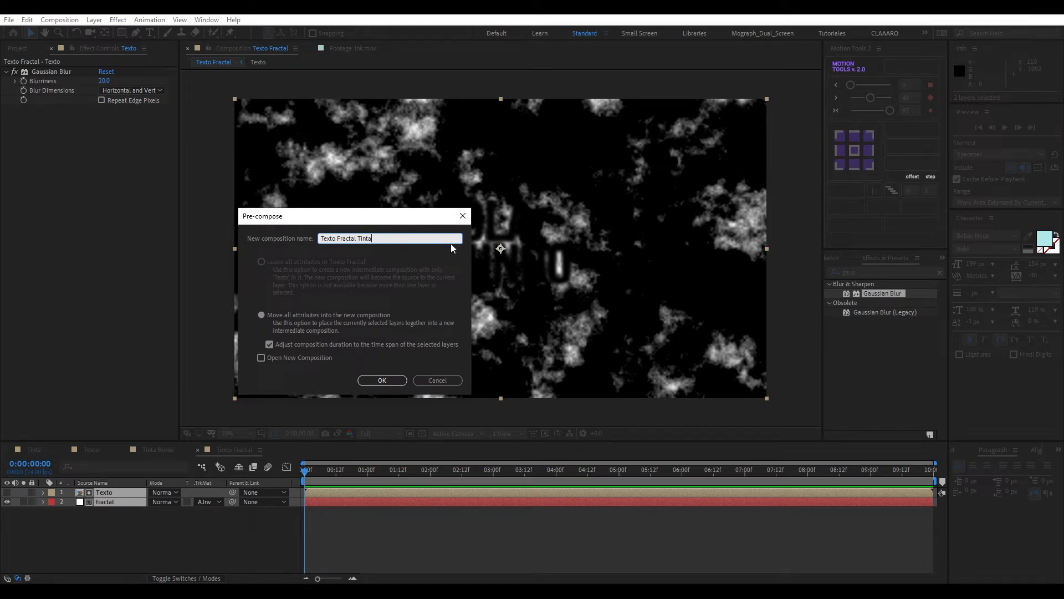
left_click_drag(377, 238, 309, 237)
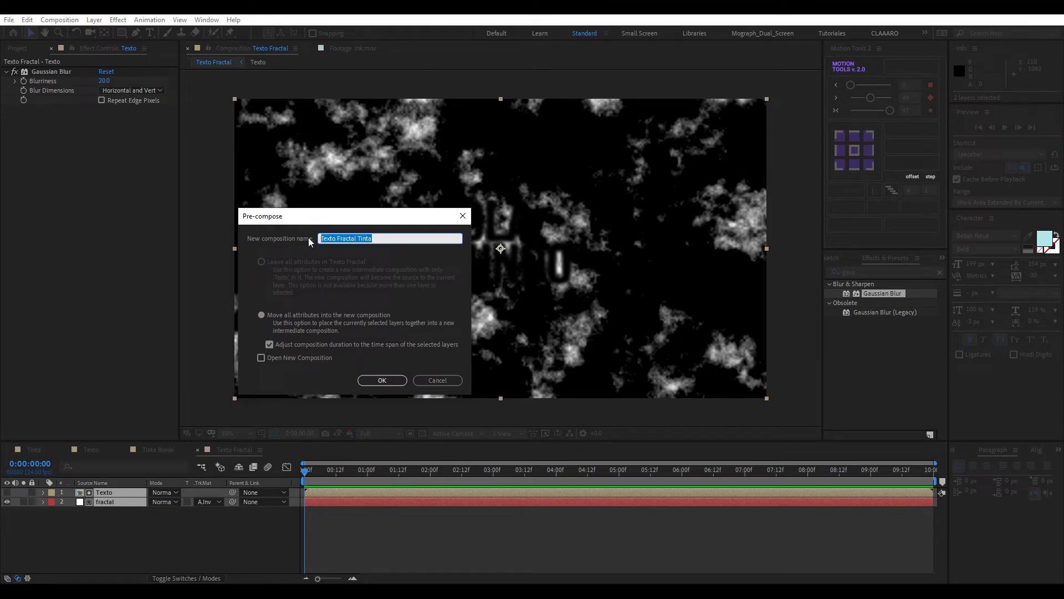
left_click(382, 380)
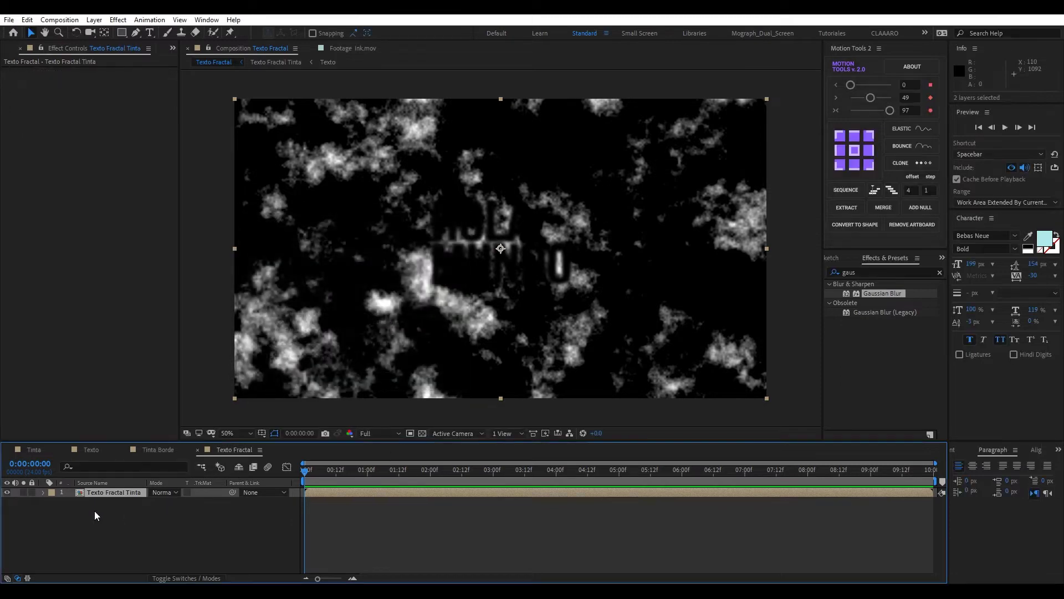
Add the Tinta comp above Texto Fractal Tinta and preview it soloed around 0:00:02:07.
left_click(98, 542)
left_click(12, 50)
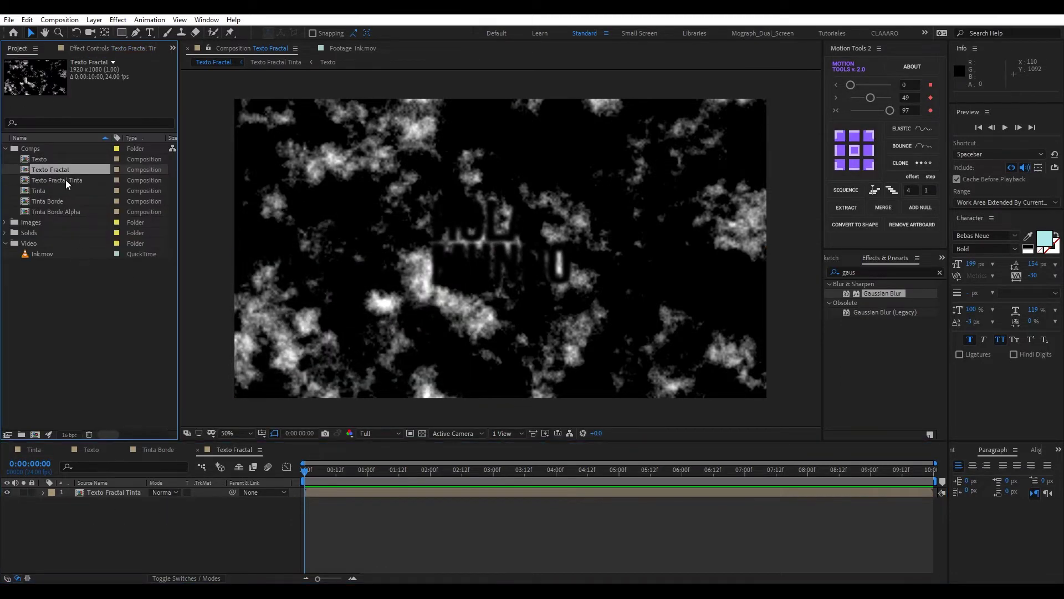
left_click(42, 190)
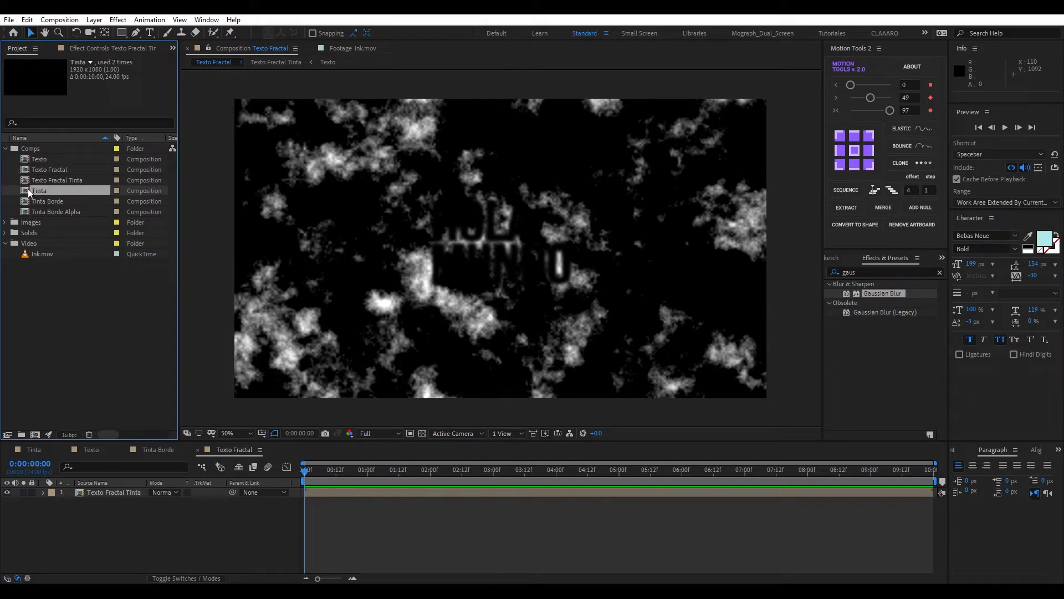
mouse_move(26, 192)
left_mouse_down()
mouse_move(67, 476)
mouse_move(94, 492)
left_mouse_up()
left_click(112, 498)
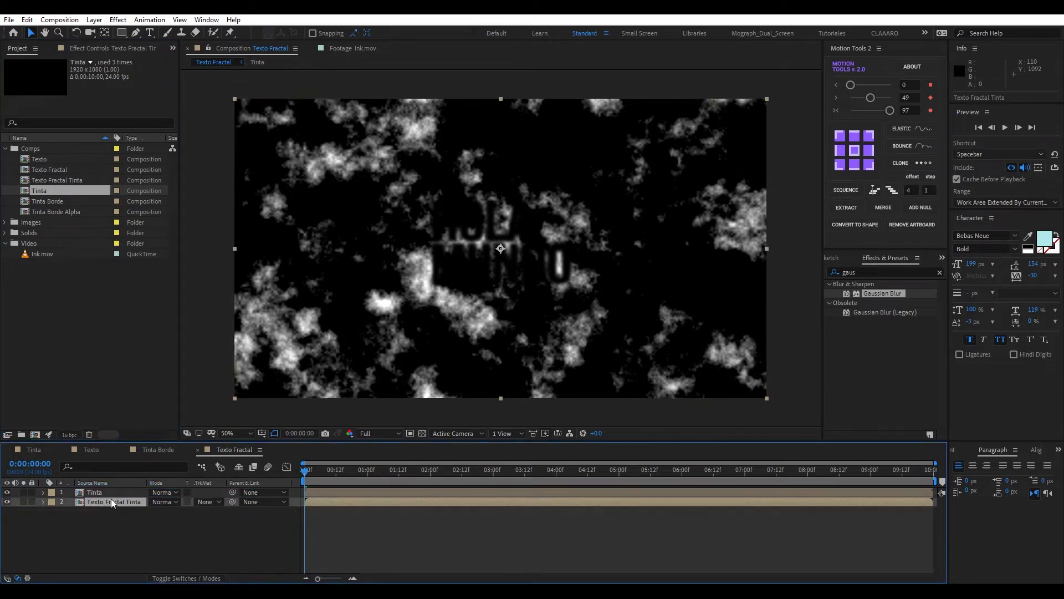
left_click(23, 492)
left_click_drag(303, 463, 448, 466)
left_click(23, 492)
left_click(136, 517)
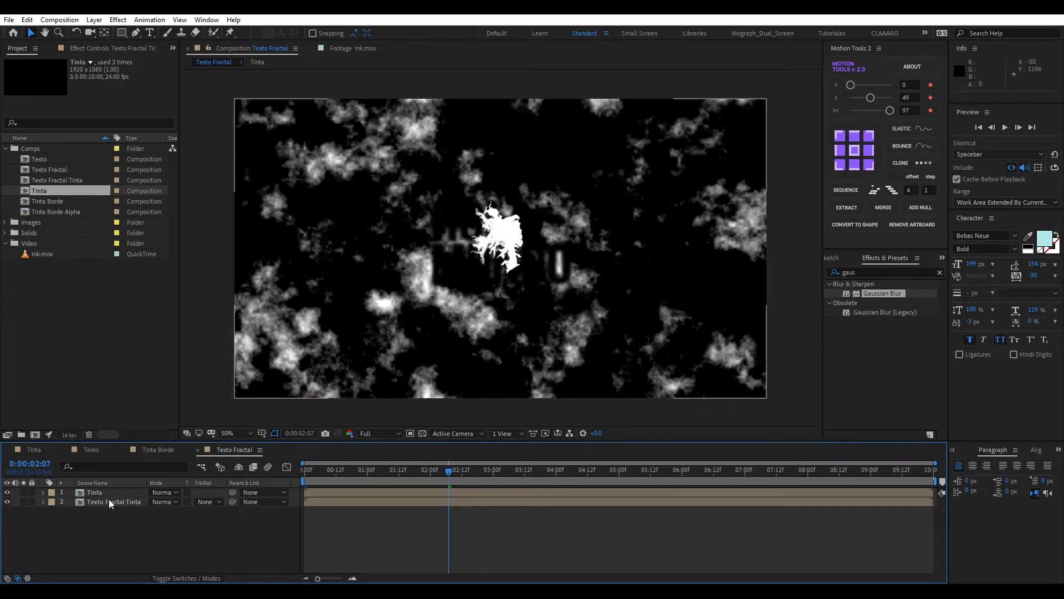
Set Texto Fractal Tinta's Track Matte to Alpha Matte 'Tinta' and preview the reveal at 100%.
left_click(109, 501)
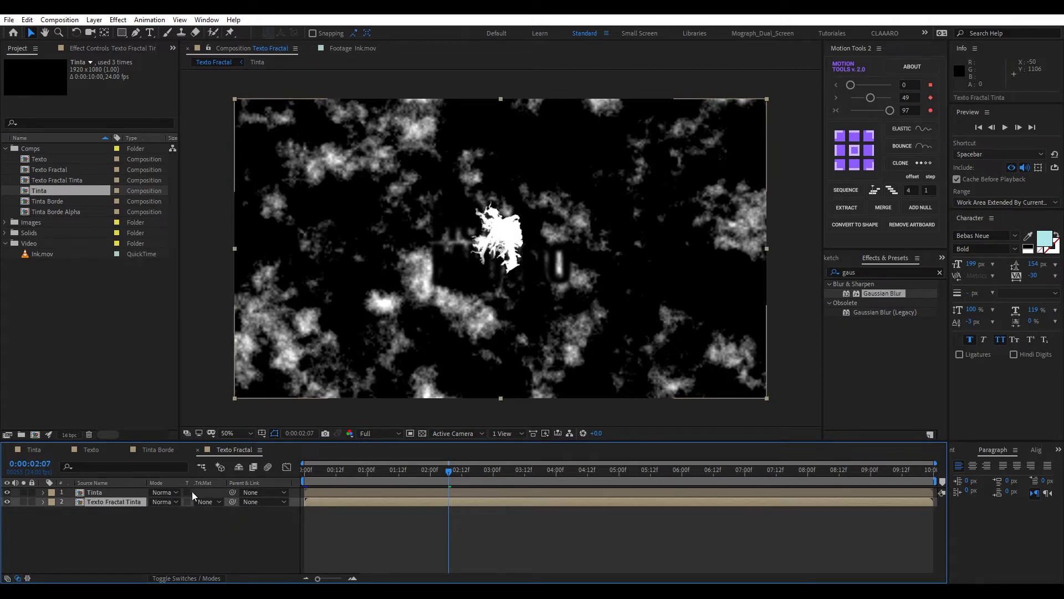
left_click(208, 501)
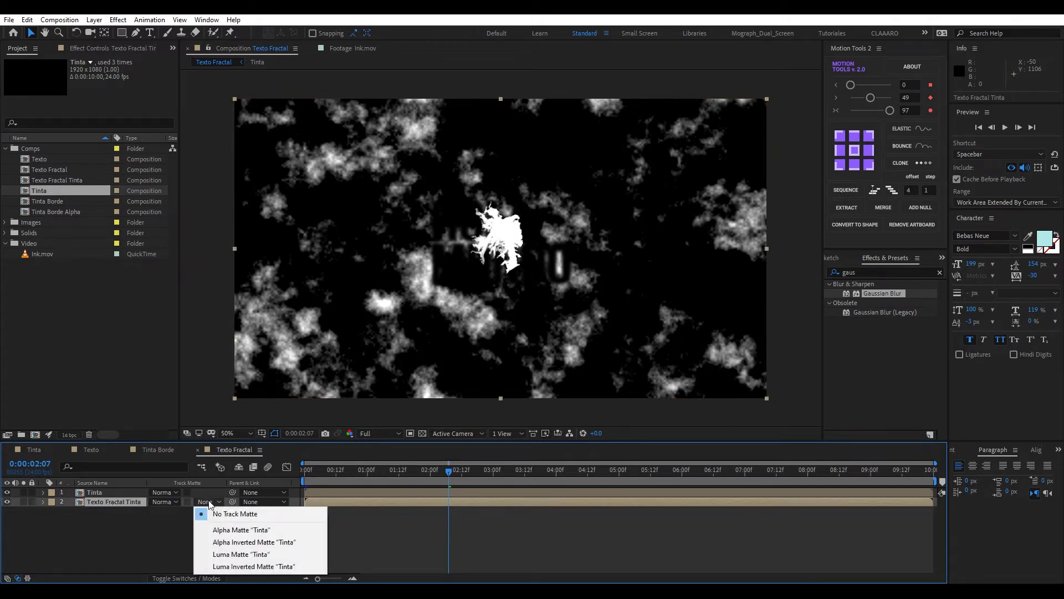
left_click(242, 531)
mouse_move(454, 471)
left_mouse_down()
mouse_move(704, 485)
mouse_move(469, 463)
left_mouse_up()
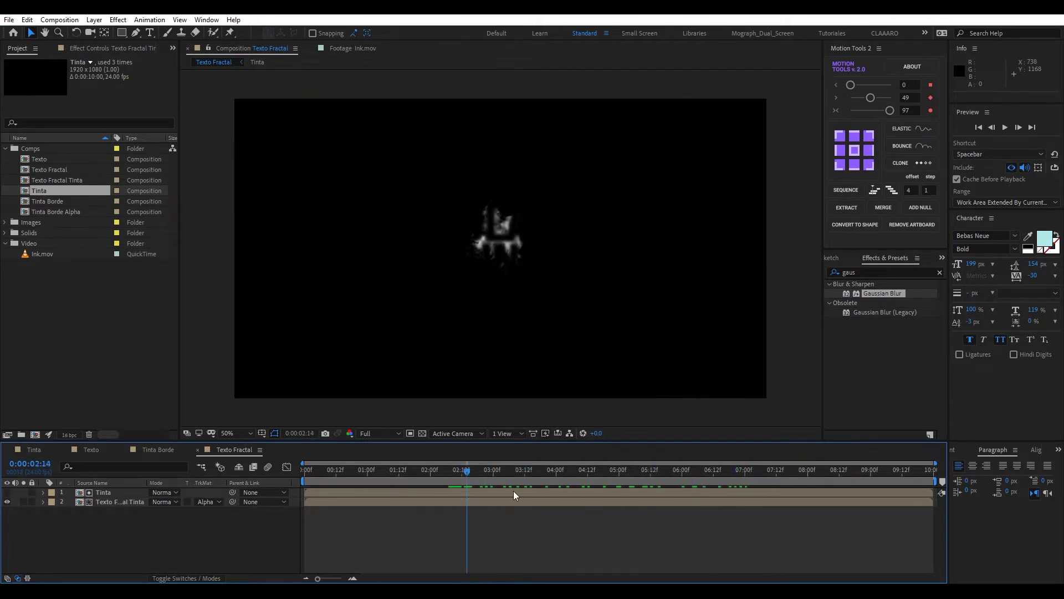
left_click(423, 433)
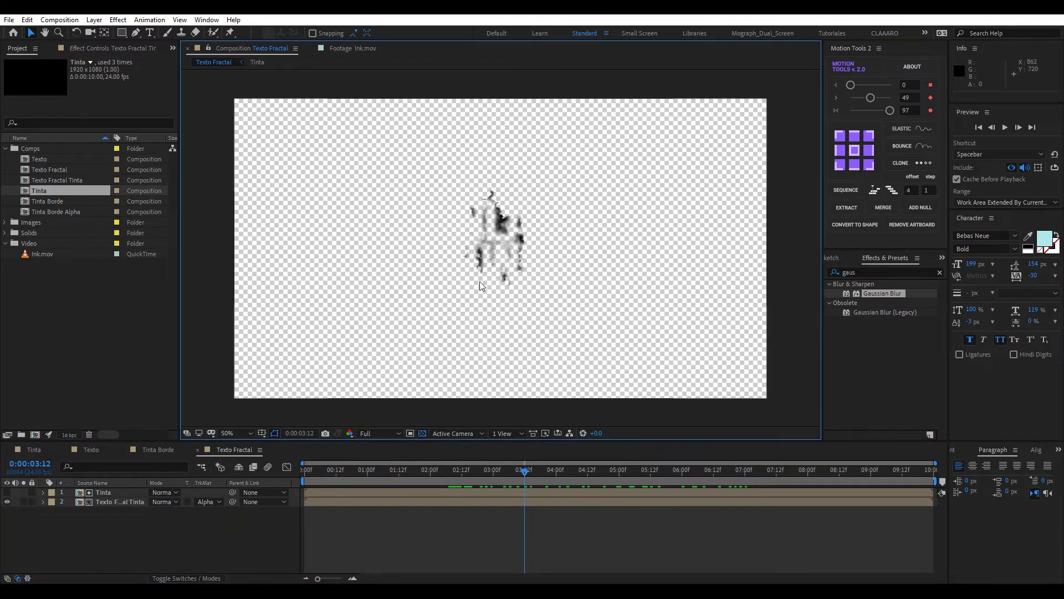
left_click(542, 476)
mouse_move(545, 478)
left_mouse_down()
mouse_move(386, 502)
mouse_move(775, 504)
left_mouse_up()
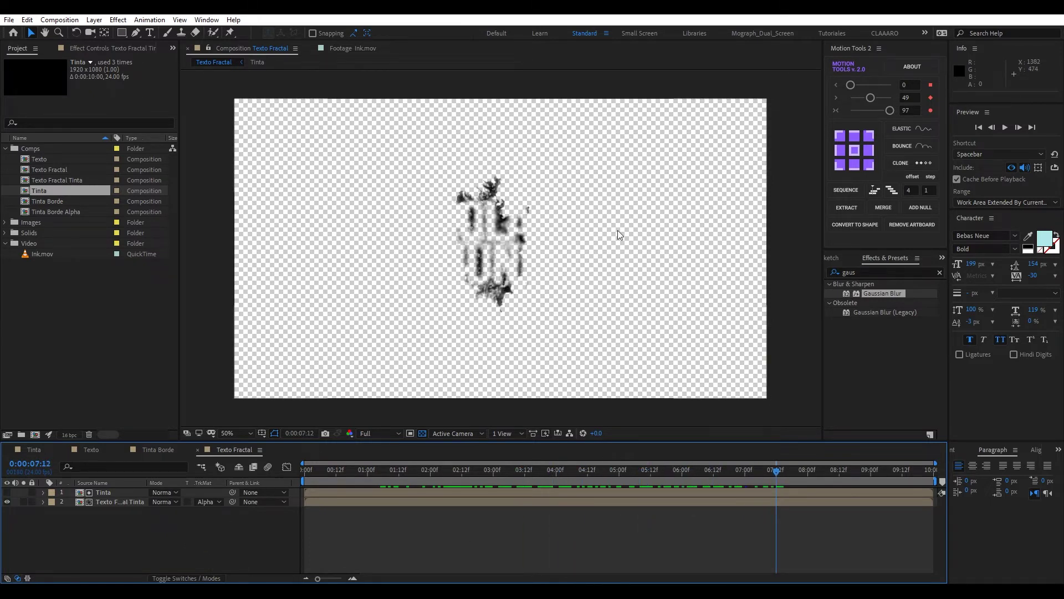
key("slash")
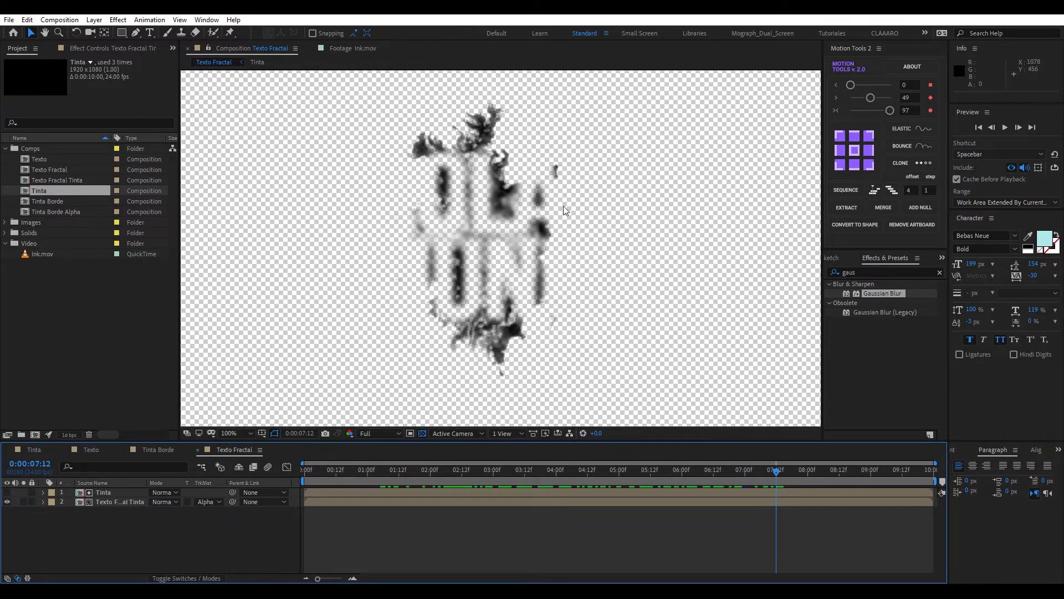
Widen the layer name column and open the Texto Fractal Tinta precomp.
left_click(118, 501)
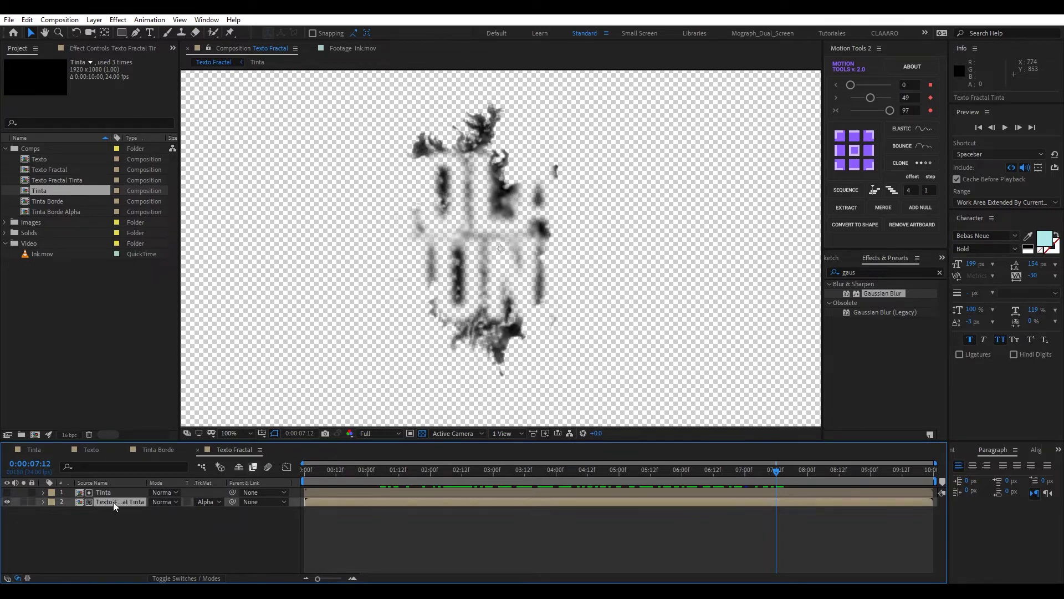
left_click_drag(148, 483, 194, 483)
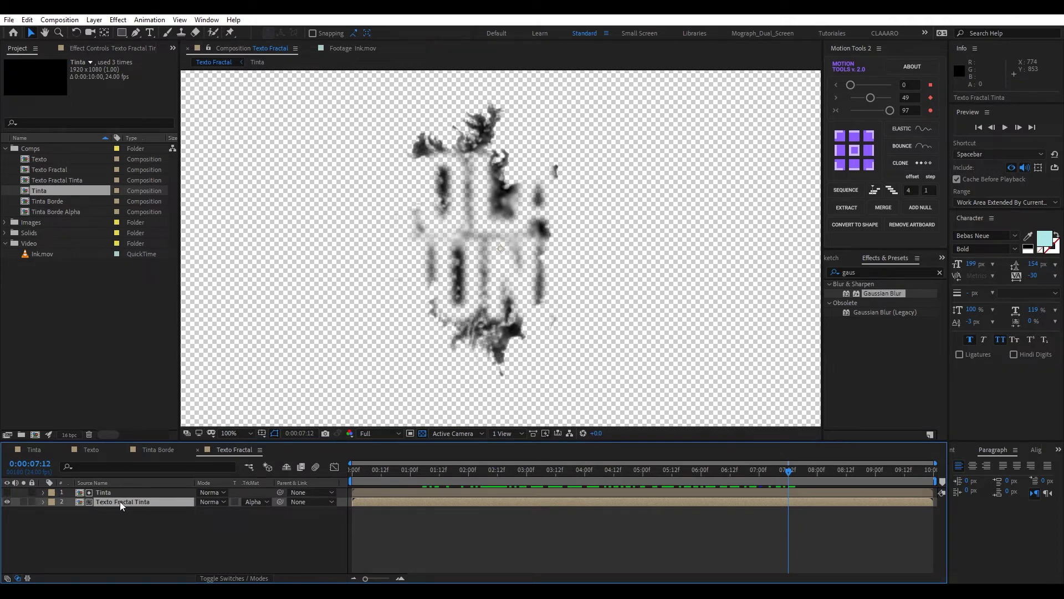
double_click(120, 501)
Apply Shift Channels to the fractal layer with Take Alpha From set to Luminance.
left_click(109, 502)
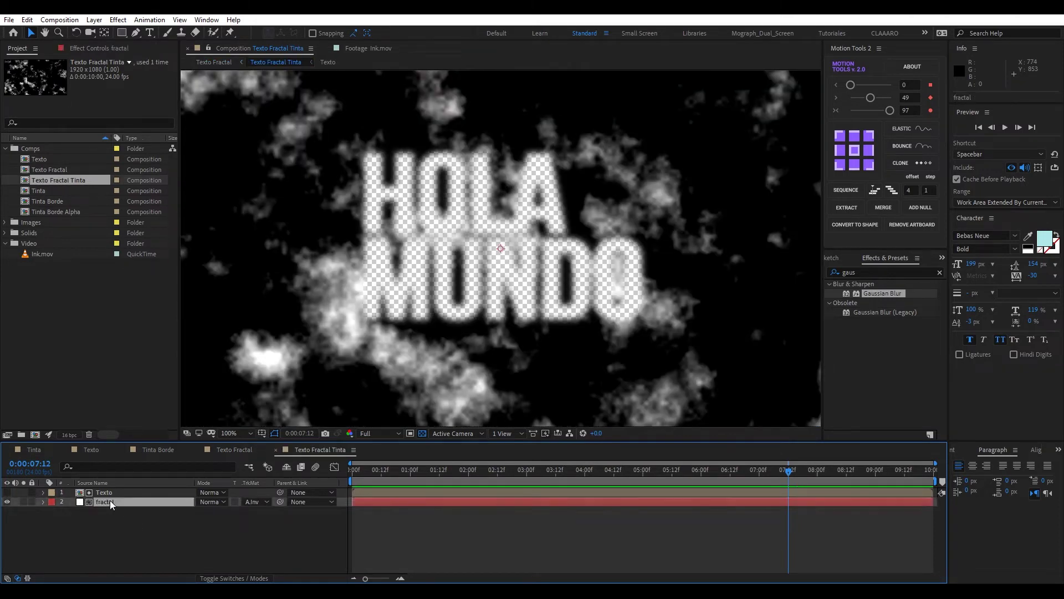
left_click(111, 51)
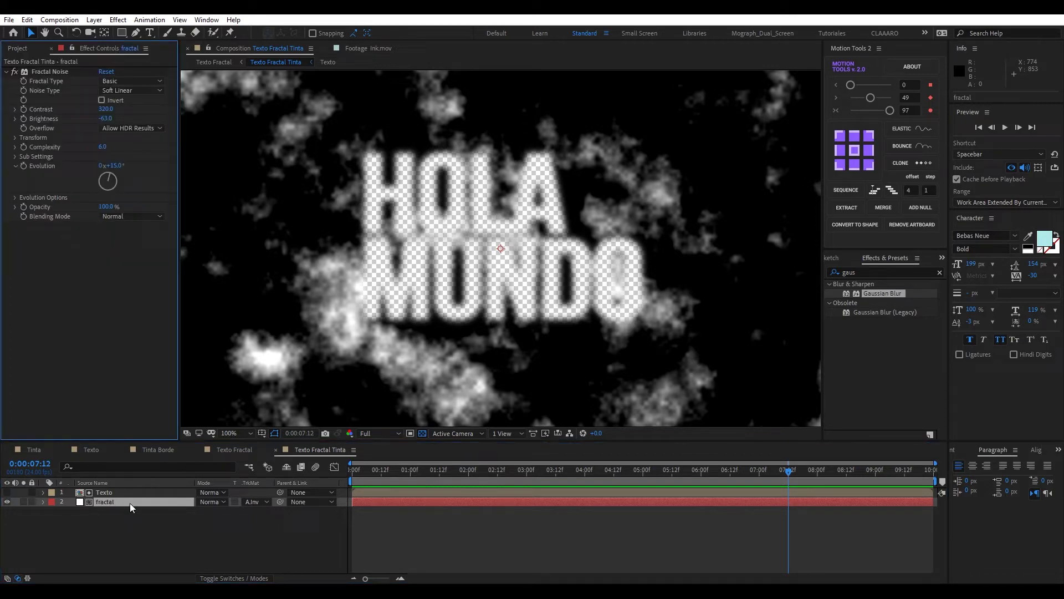
left_click(887, 272)
type("shif")
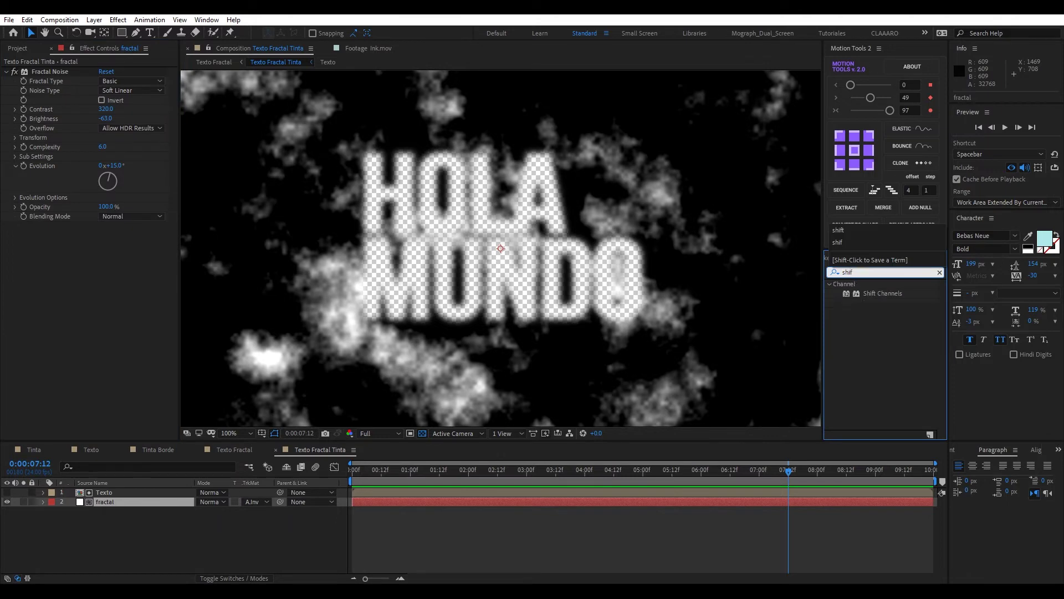
left_click_drag(882, 294, 141, 501)
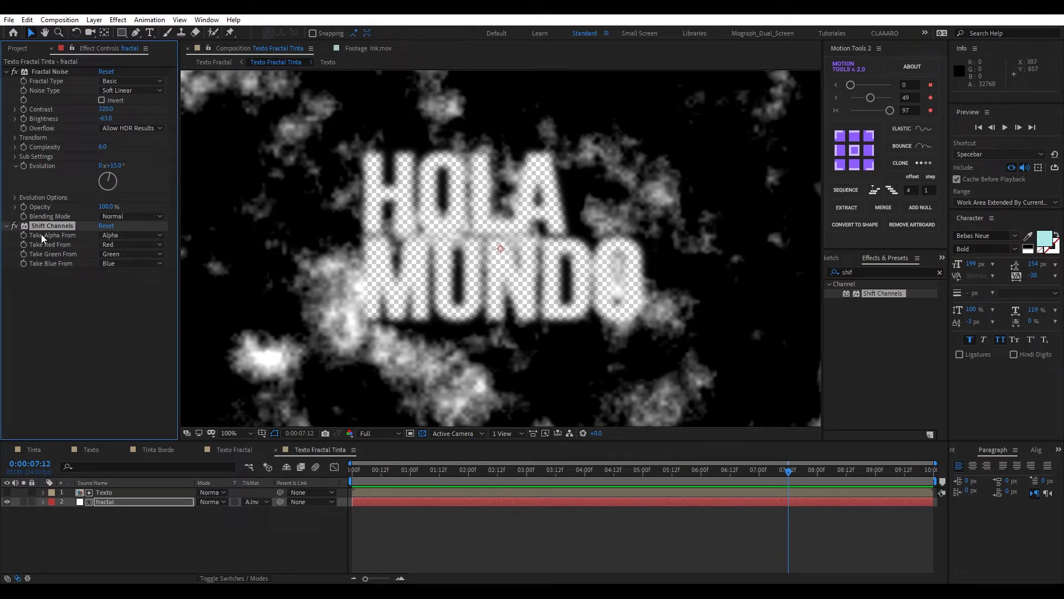
left_click(110, 235)
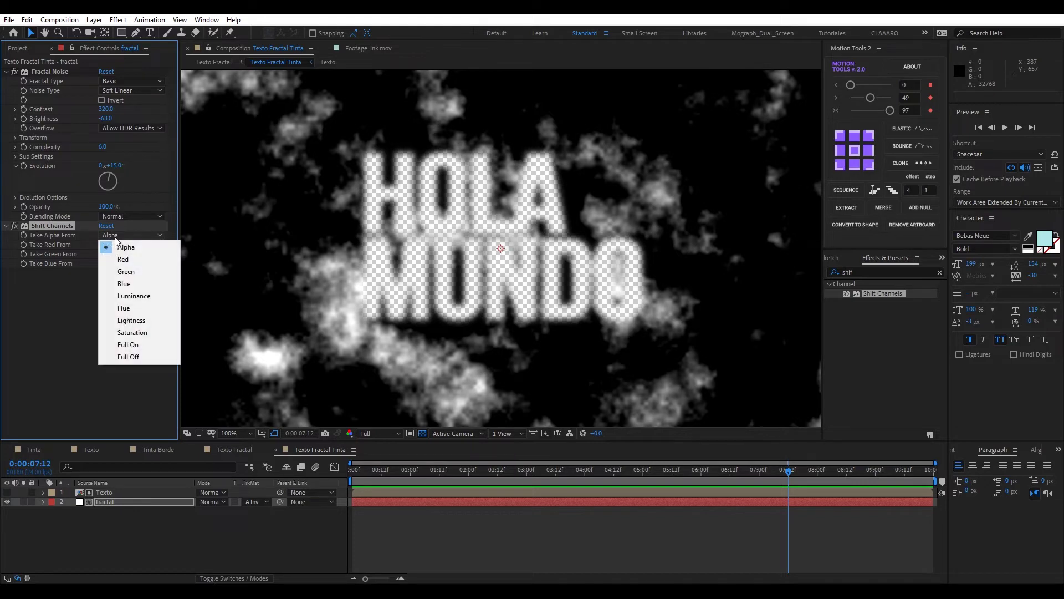
left_click(127, 297)
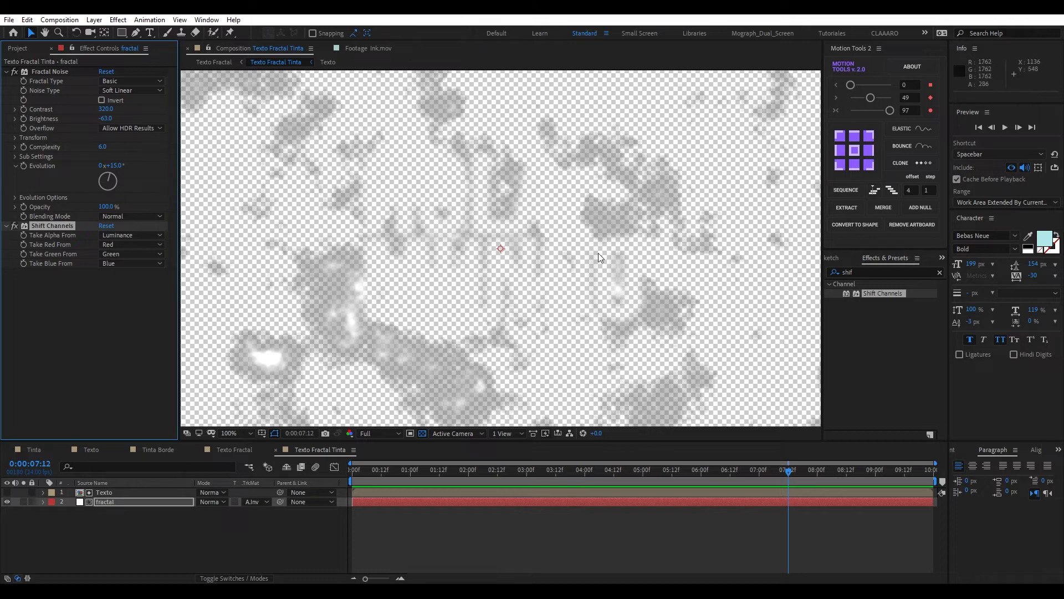
left_click(245, 450)
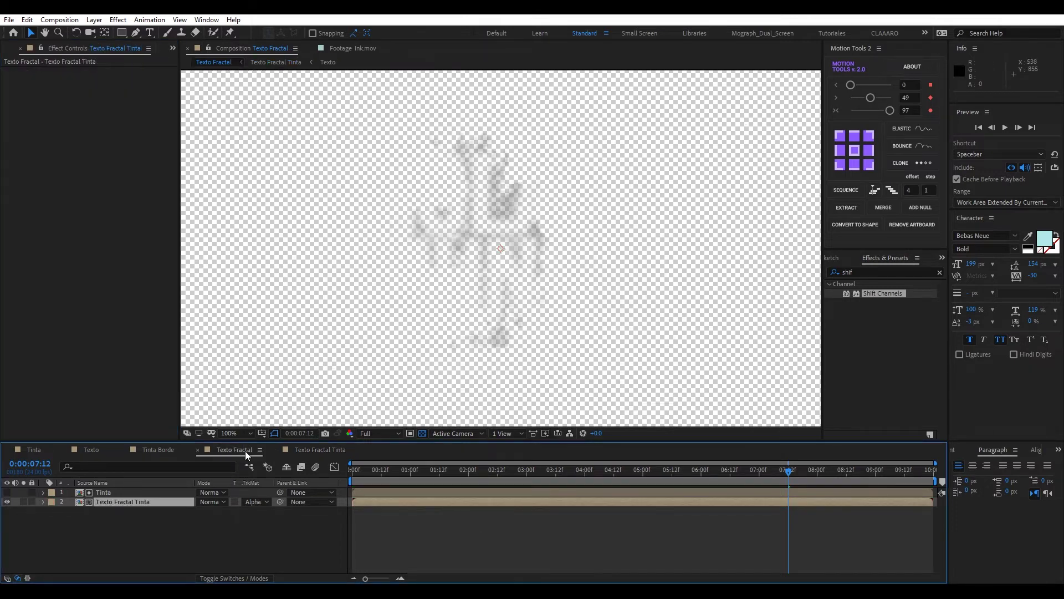
Preview the Texto Fractal comp against black at 50%, checking the ink text between 3 and 5:17 seconds.
left_click_drag(782, 474, 603, 486)
left_click(422, 432)
key("comma")
key("comma")
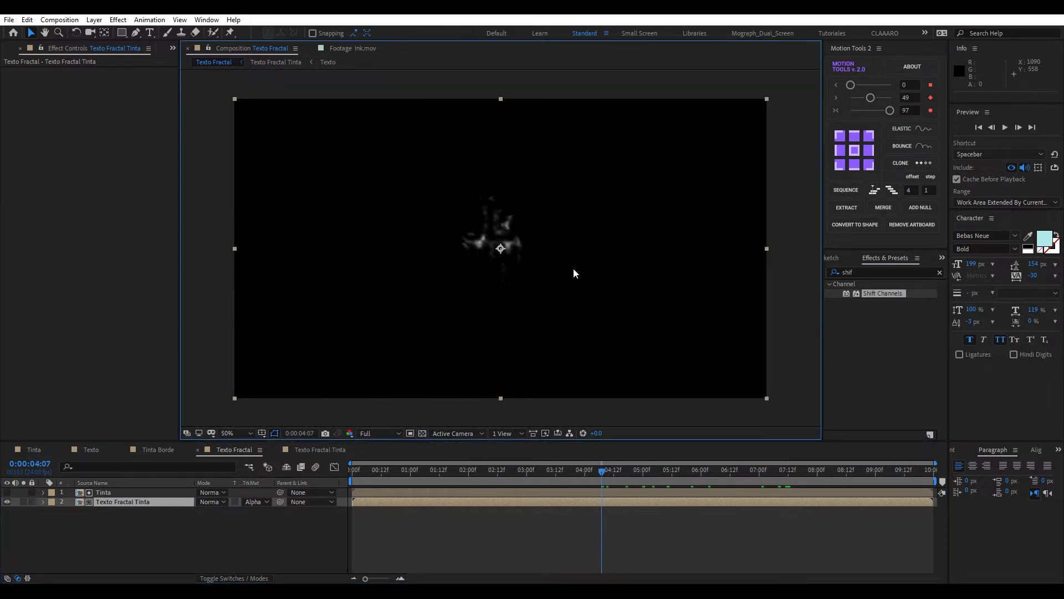
left_click(597, 471)
mouse_move(587, 477)
left_mouse_down()
mouse_move(576, 479)
mouse_move(712, 501)
left_mouse_up()
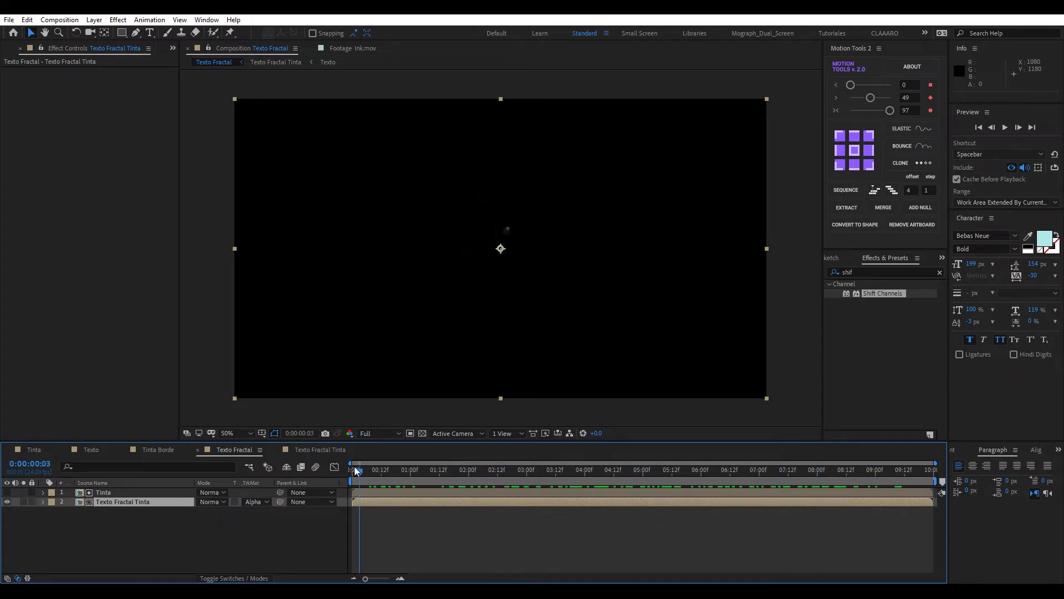
mouse_move(710, 497)
left_mouse_down()
mouse_move(531, 462)
mouse_move(836, 496)
mouse_move(684, 481)
left_mouse_up()
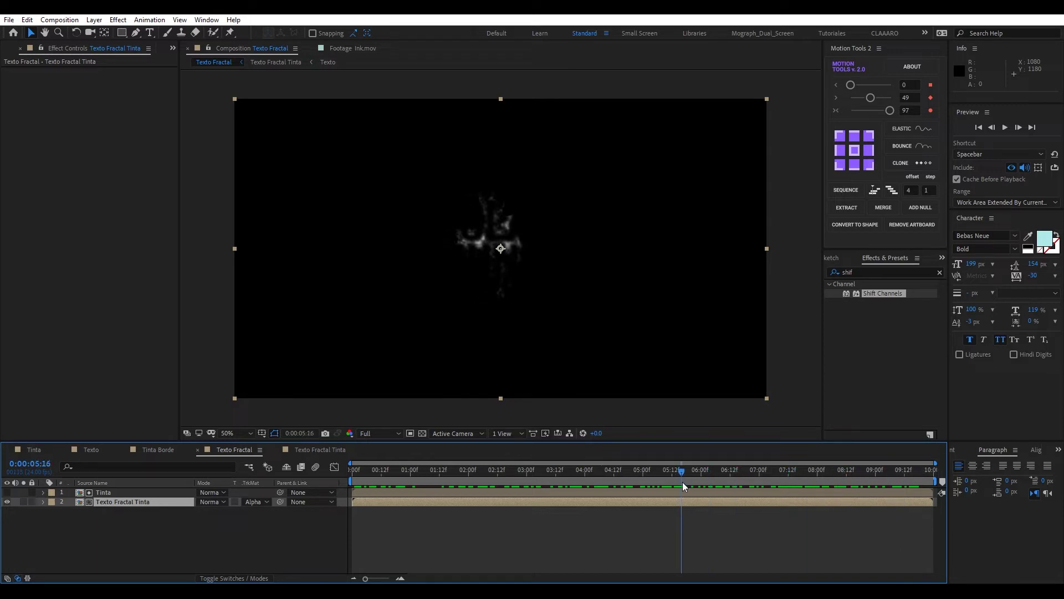
left_click(590, 530)
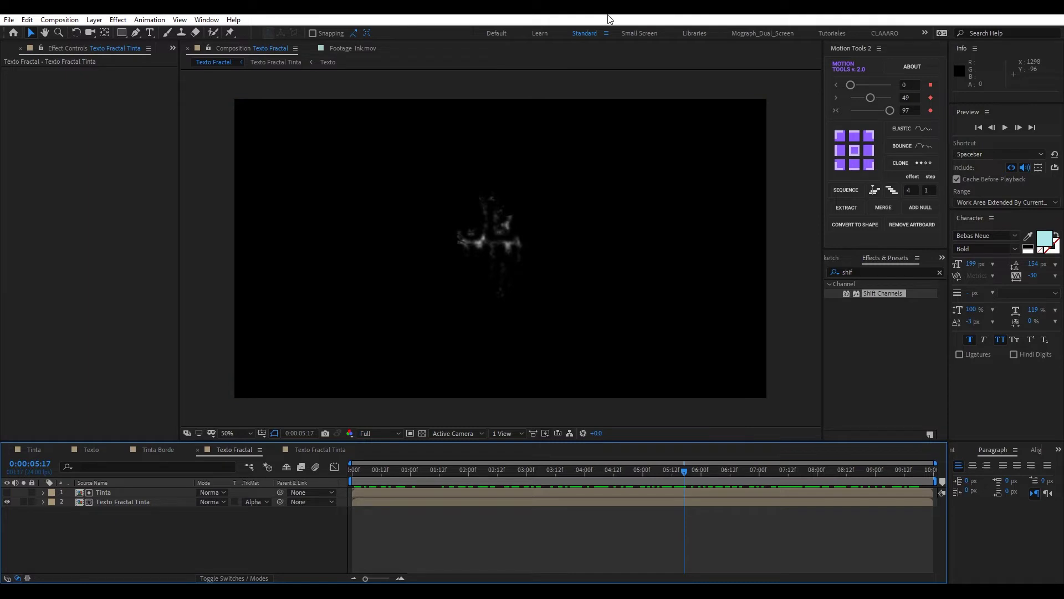
Bring up the Project panel and start a new composition.
key("ctrl+0")
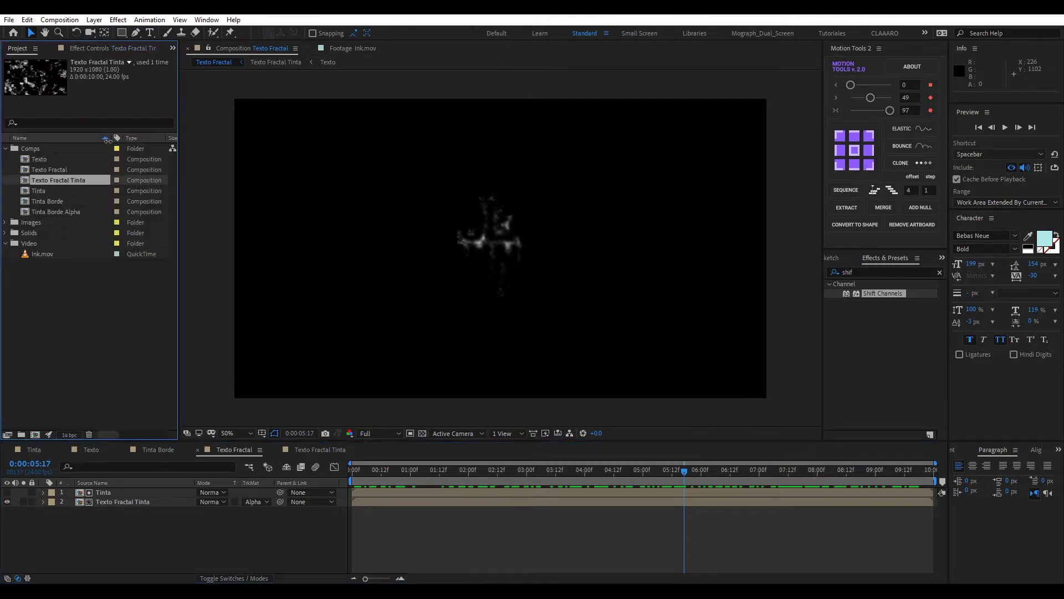
left_click(125, 361)
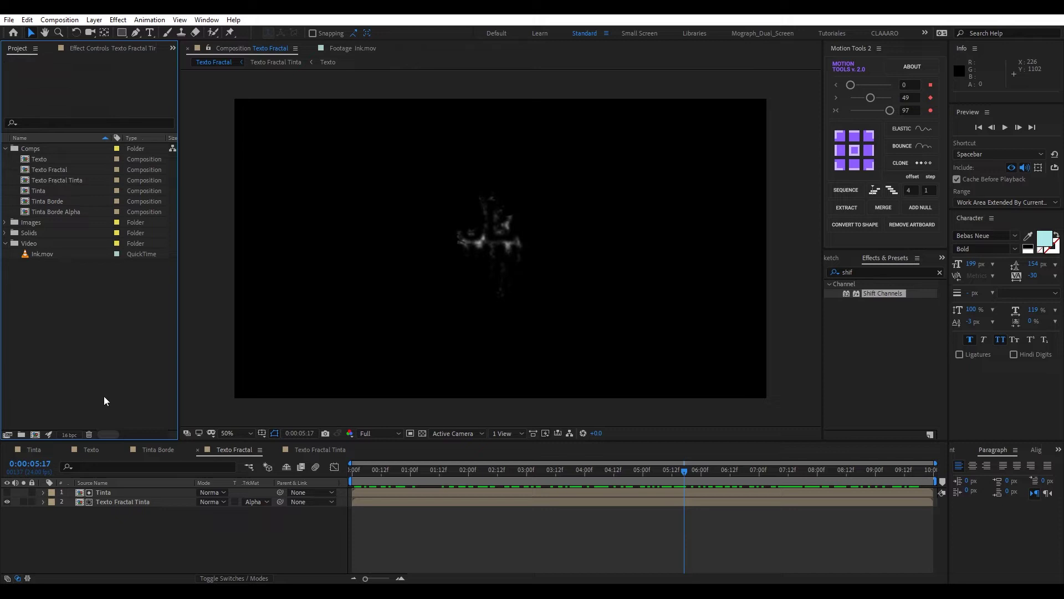
left_click(35, 436)
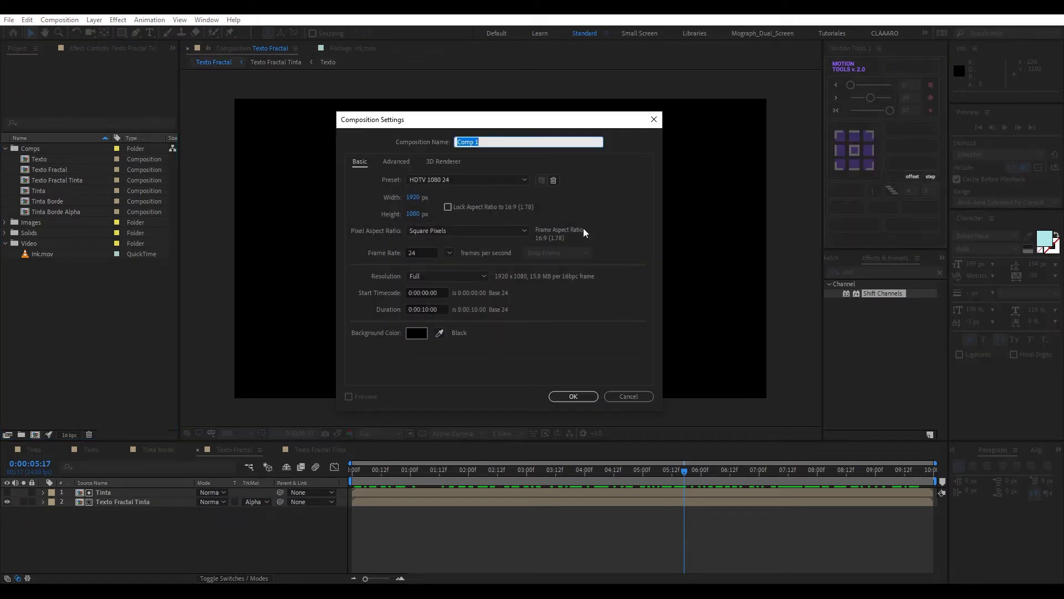
Name the new 1920×1080, 24 fps, 10-second composition 'Main' and create it.
type("Main")
double_click(468, 142)
left_click_drag(491, 119, 488, 107)
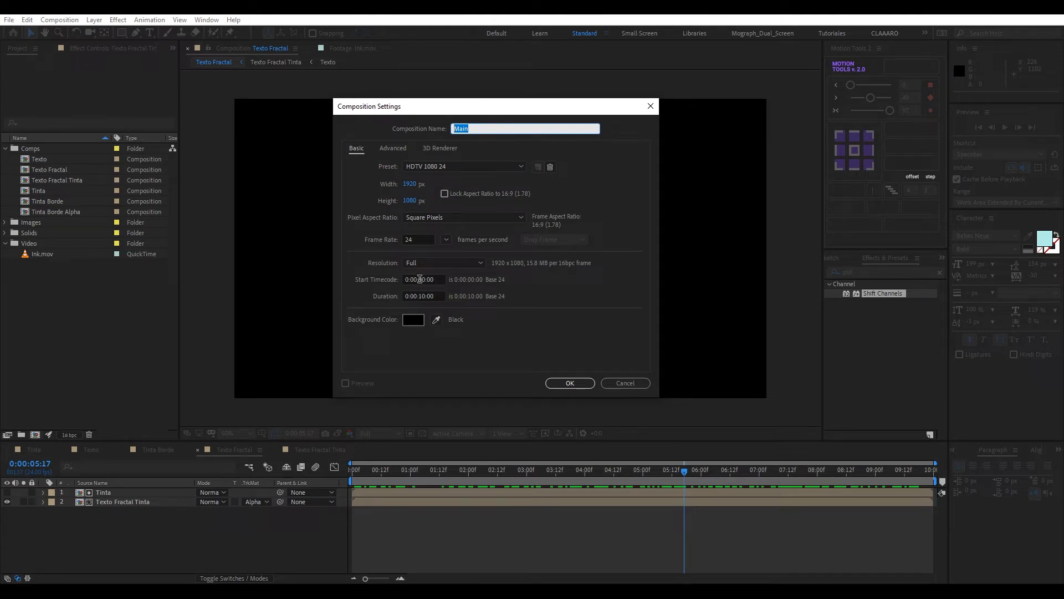
key("Return")
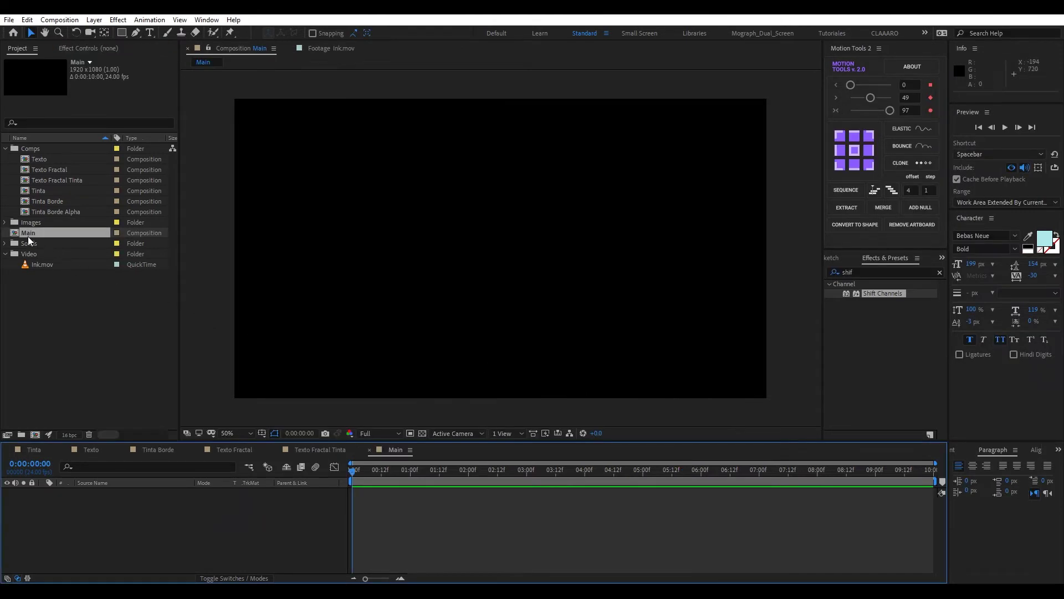
left_click(28, 309)
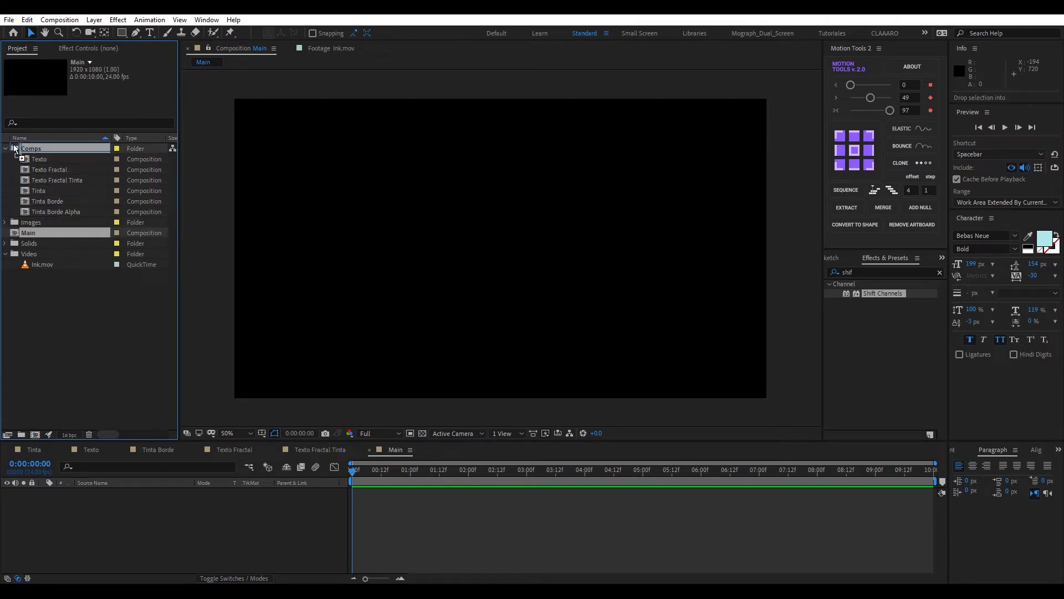
File Main into the Comps folder and add the Tinta and Texto comps, Tinta on top.
left_click_drag(14, 236, 30, 148)
left_click(43, 292)
left_click(49, 535)
mouse_move(26, 202)
left_mouse_down()
mouse_move(109, 442)
mouse_move(121, 511)
left_mouse_up()
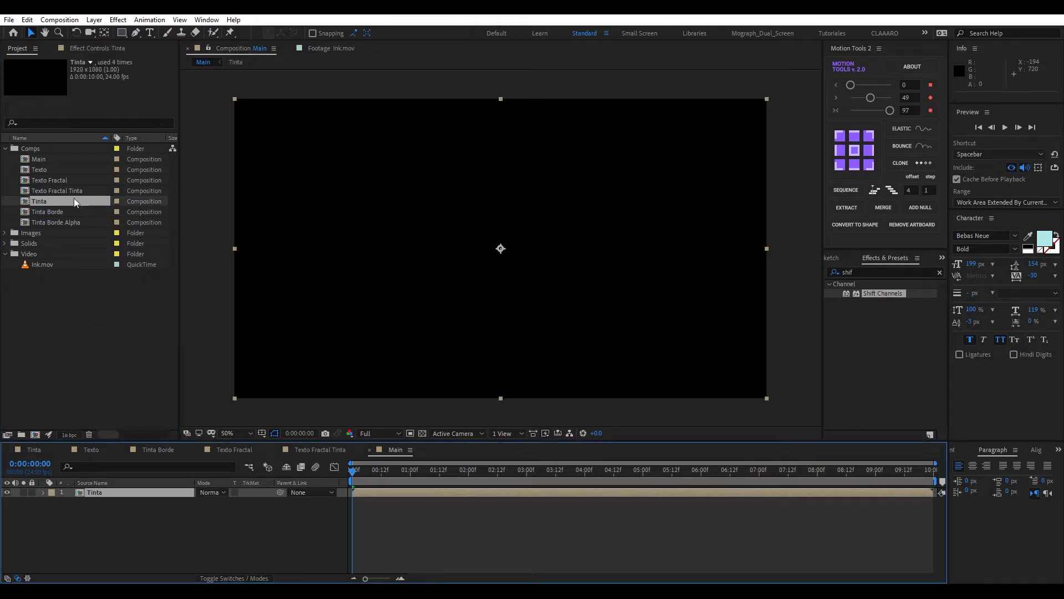
left_click_drag(38, 169, 121, 514)
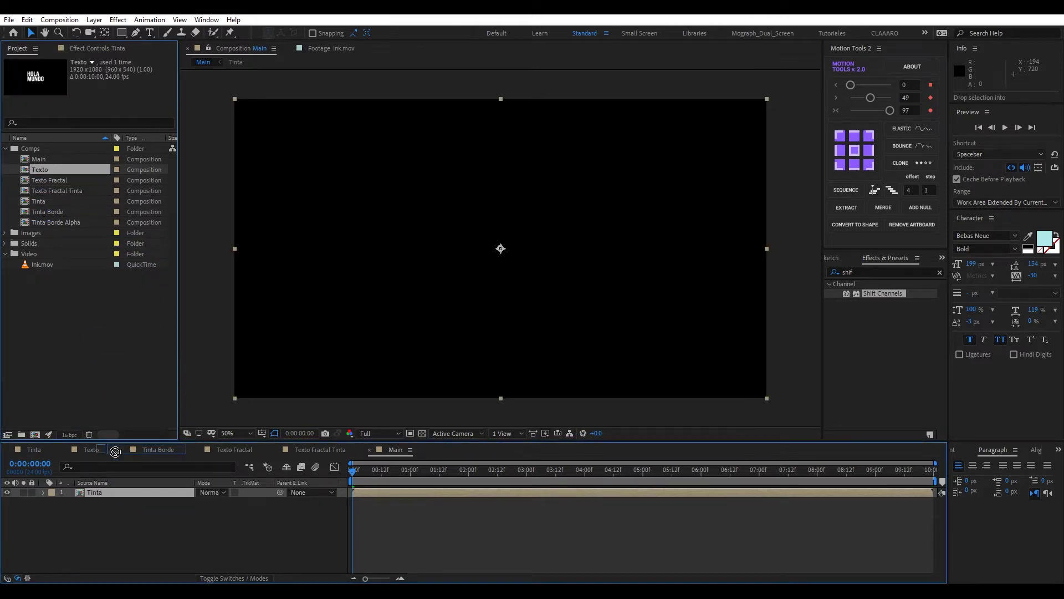
left_click_drag(354, 470, 493, 471)
left_click(217, 547)
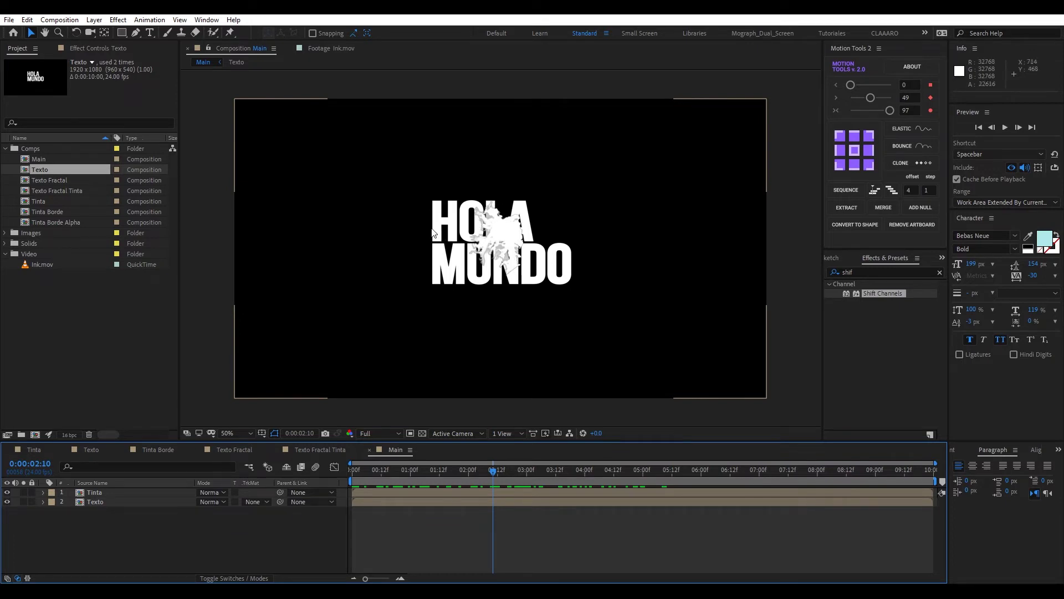
Set Texto's Track Matte to Alpha Inverted Matte 'Tinta' and scrub to preview the cut text.
left_click(108, 503)
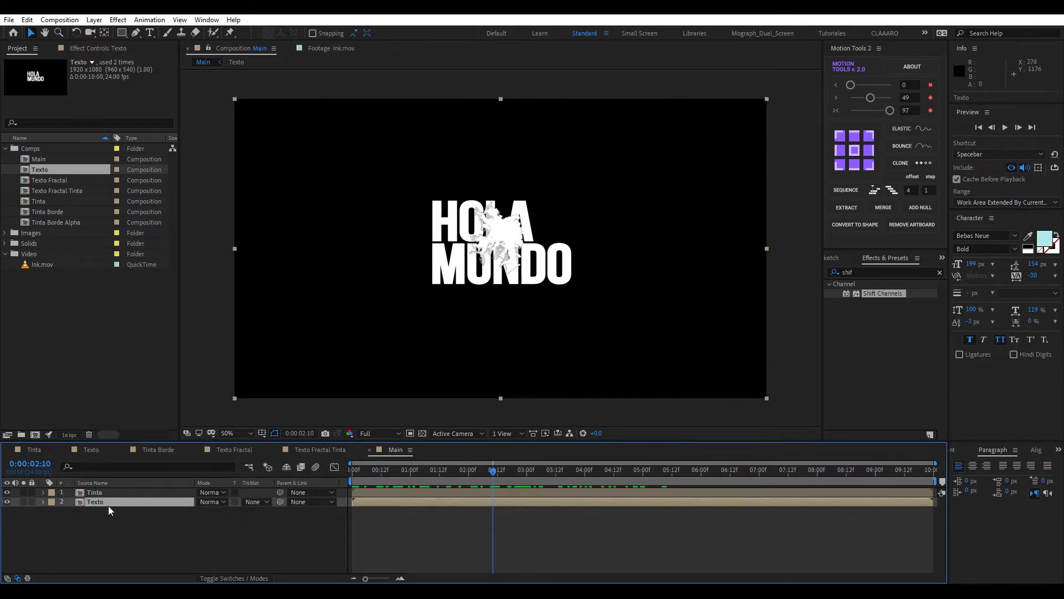
left_click(253, 501)
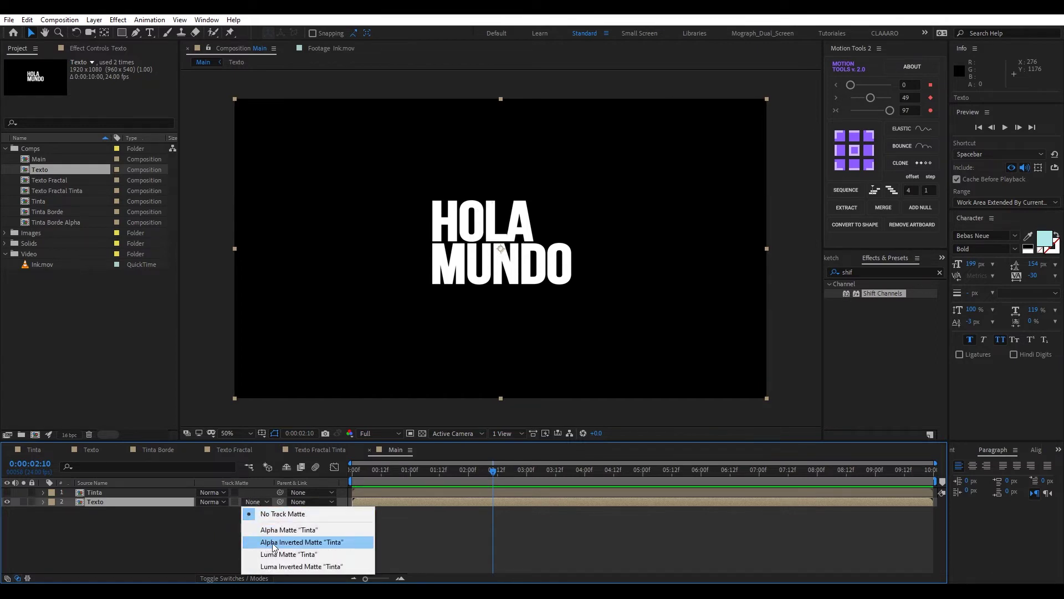
left_click(312, 542)
mouse_move(493, 470)
left_mouse_down()
mouse_move(747, 500)
mouse_move(461, 462)
mouse_move(369, 471)
left_mouse_up()
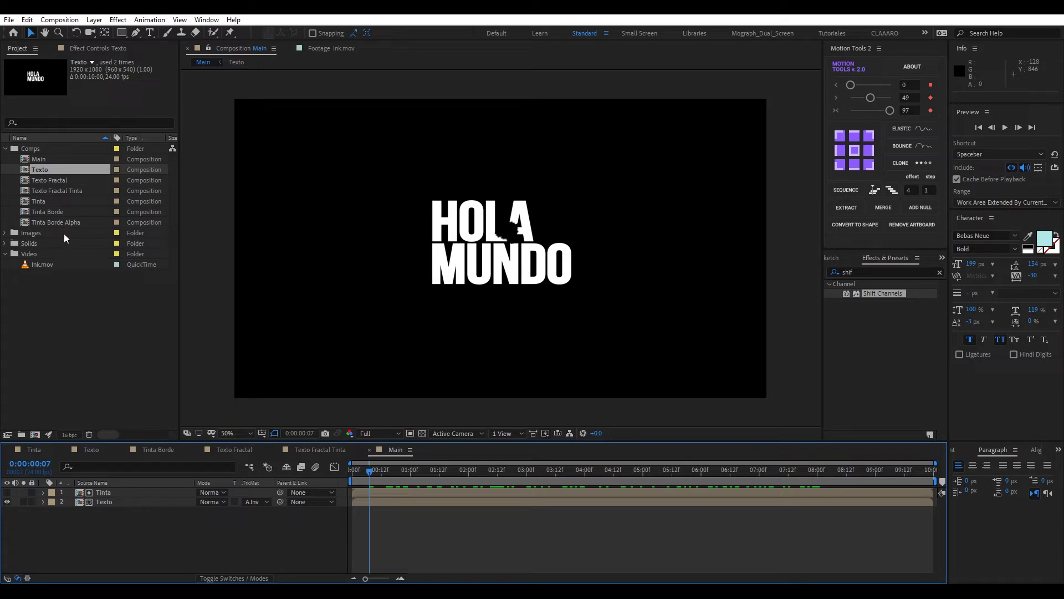
left_click(40, 201)
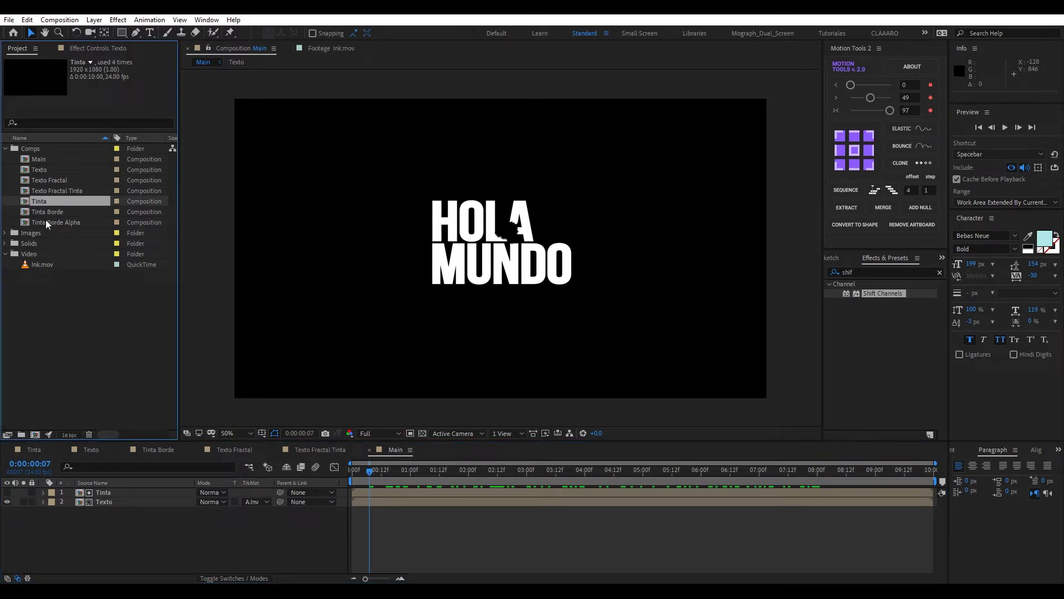
mouse_move(57, 222)
left_mouse_down()
mouse_move(94, 355)
mouse_move(113, 517)
left_mouse_up()
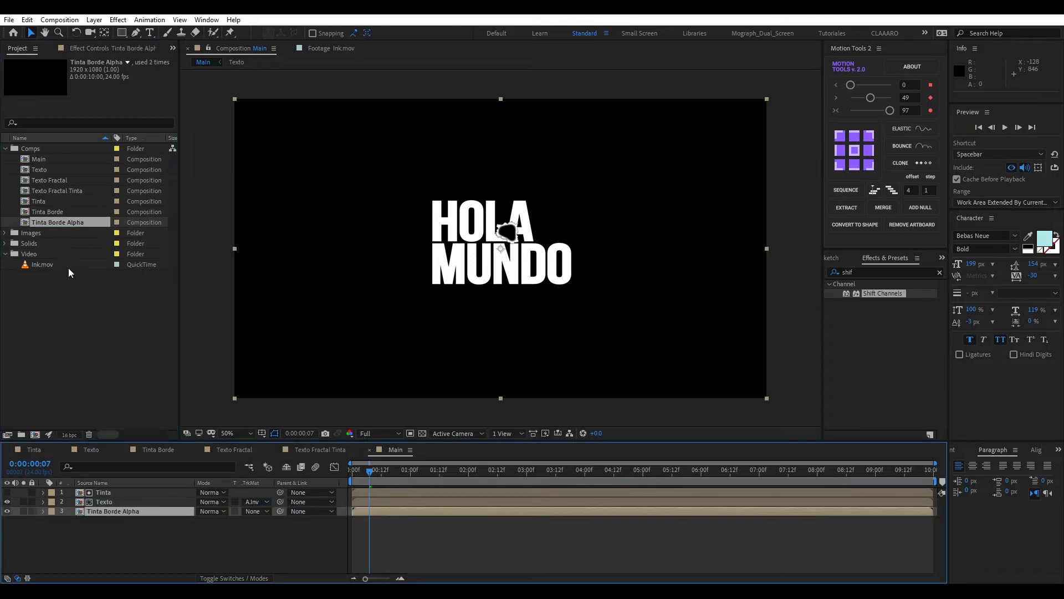
left_click(38, 168)
left_click(109, 501)
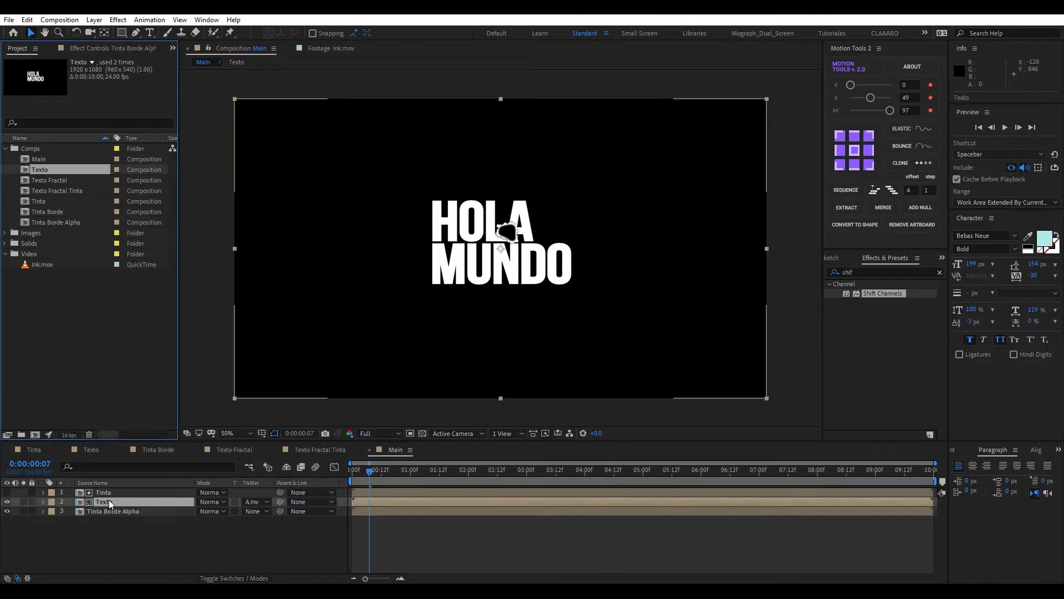
left_click_drag(24, 172, 88, 528)
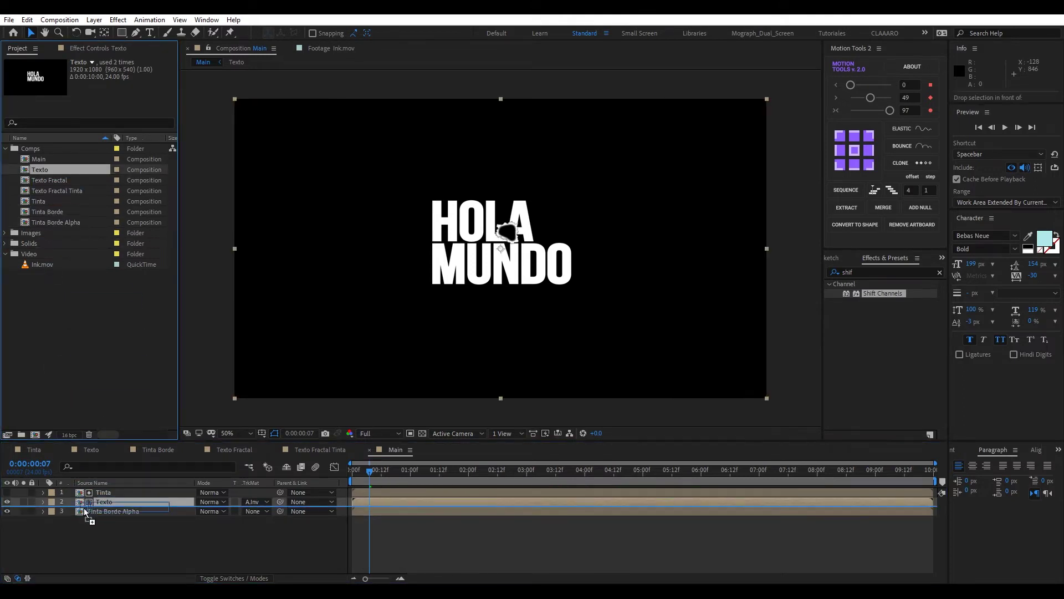
left_click(78, 190)
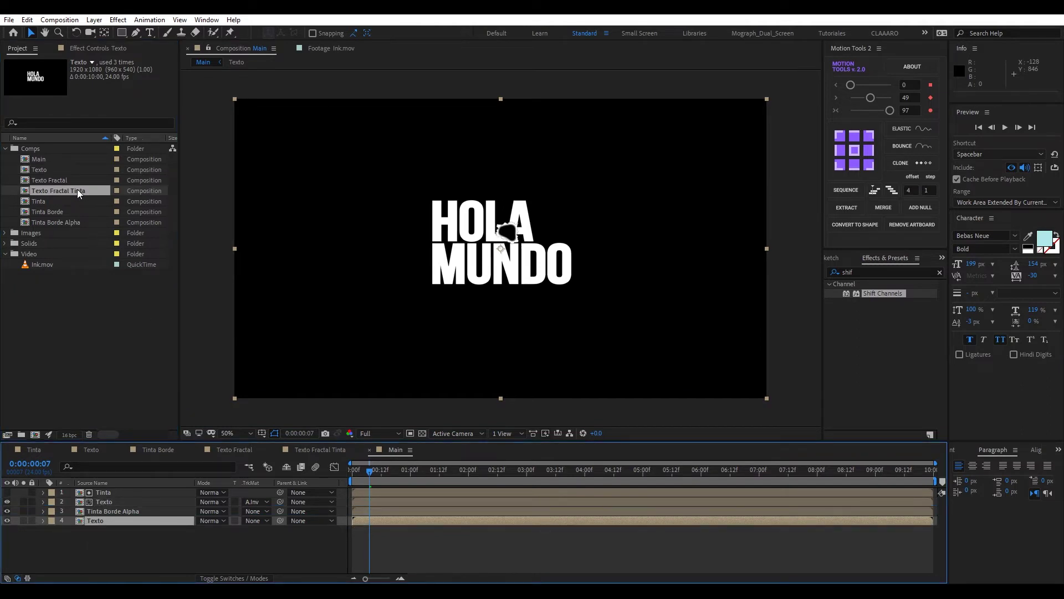
left_click(30, 181)
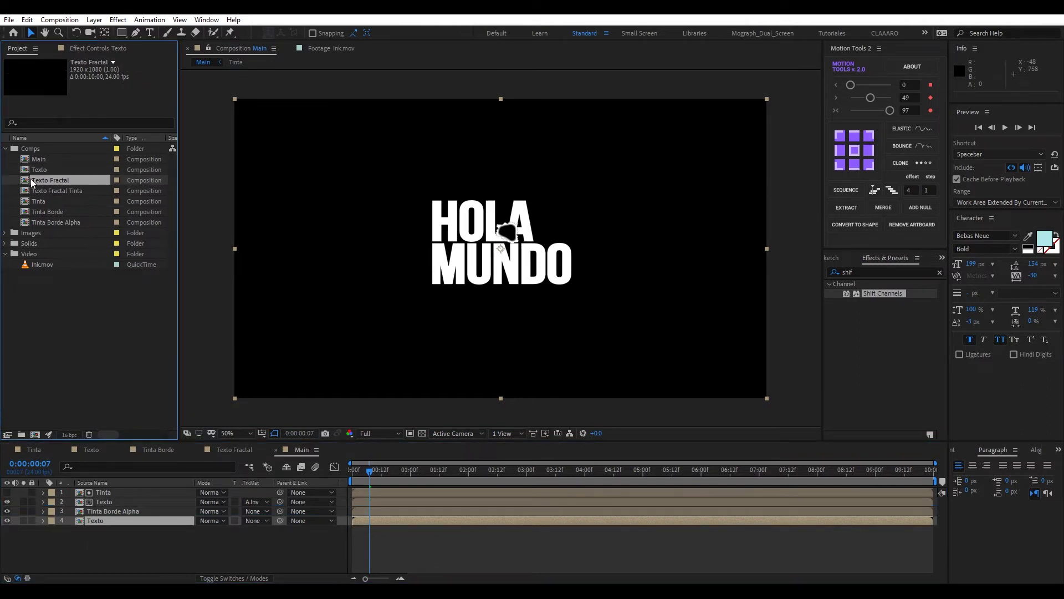
left_click_drag(29, 180, 70, 470)
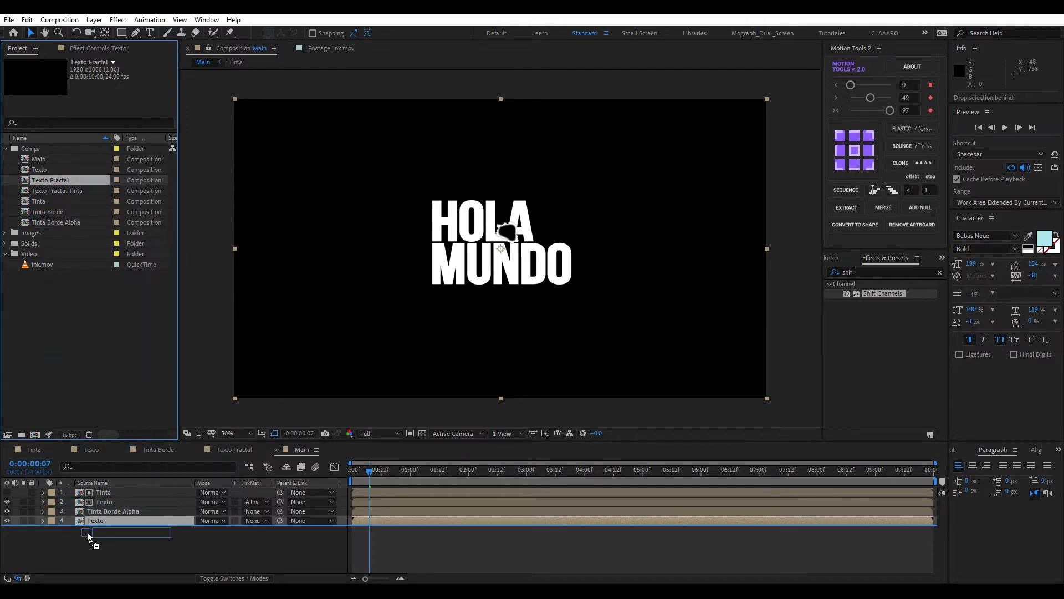
left_click_drag(70, 467, 88, 532)
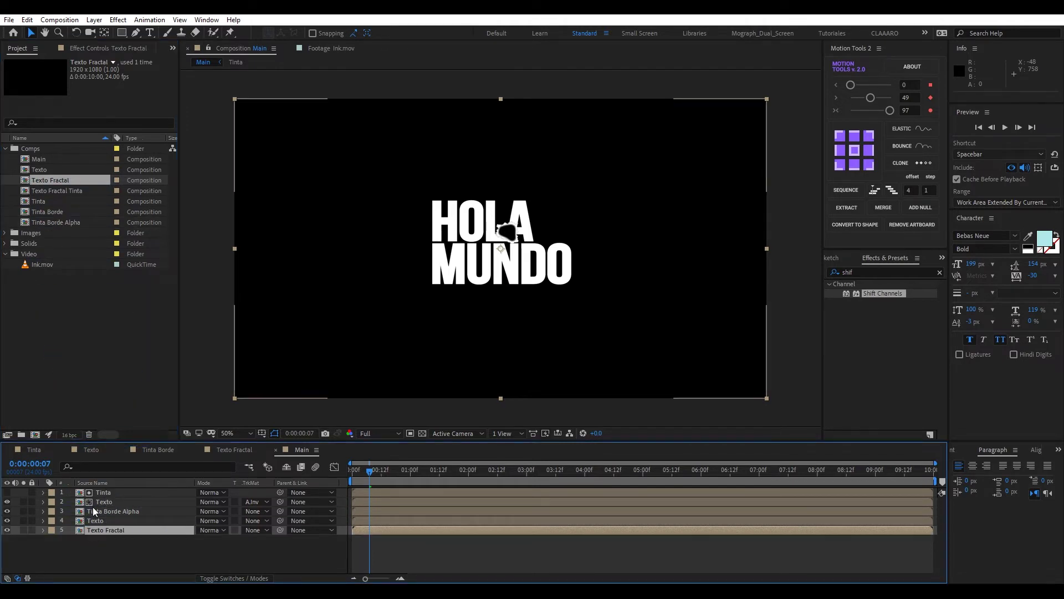
left_click(109, 491)
left_click(112, 501)
left_click(117, 511)
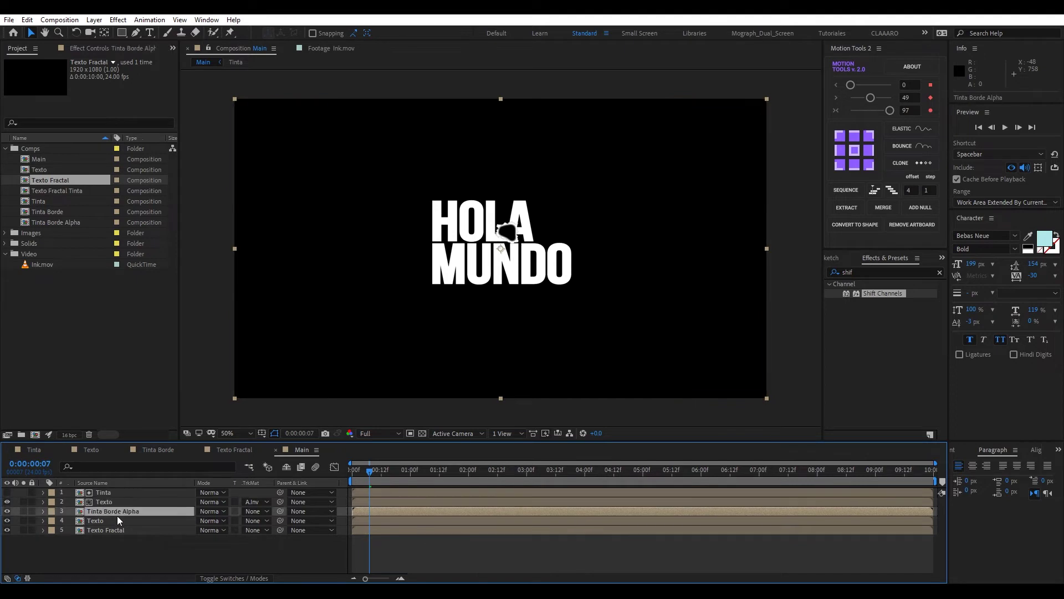
left_click(117, 520)
left_click(116, 531)
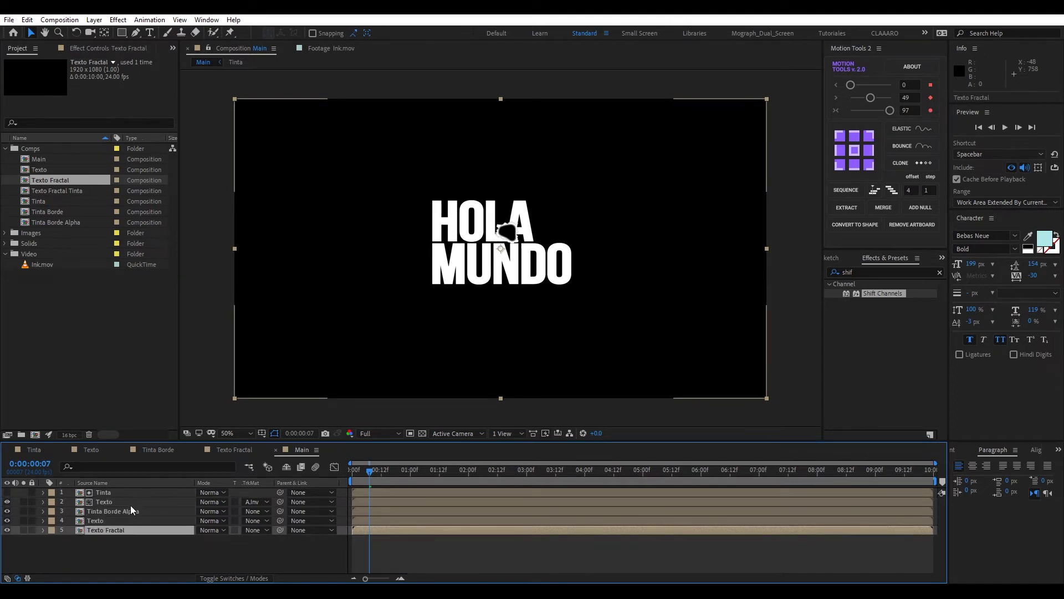
left_click(112, 493)
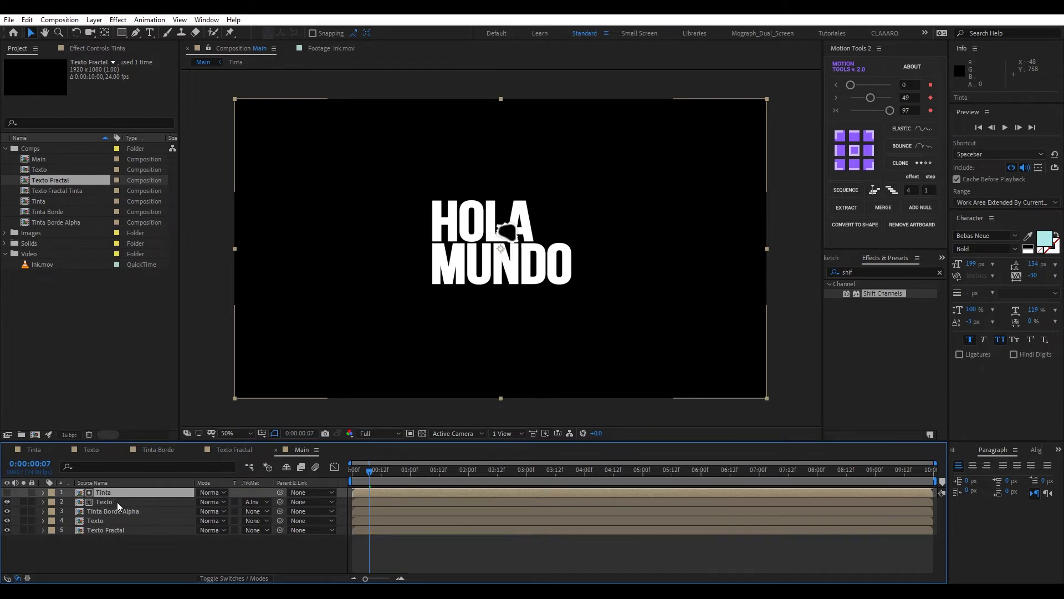
left_click(117, 501)
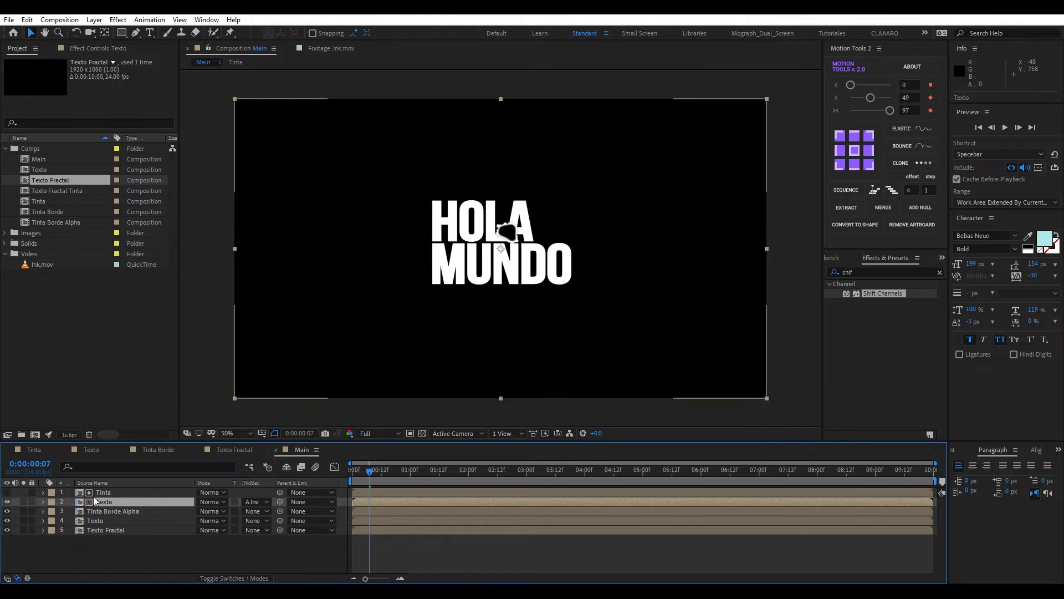
left_click(106, 511)
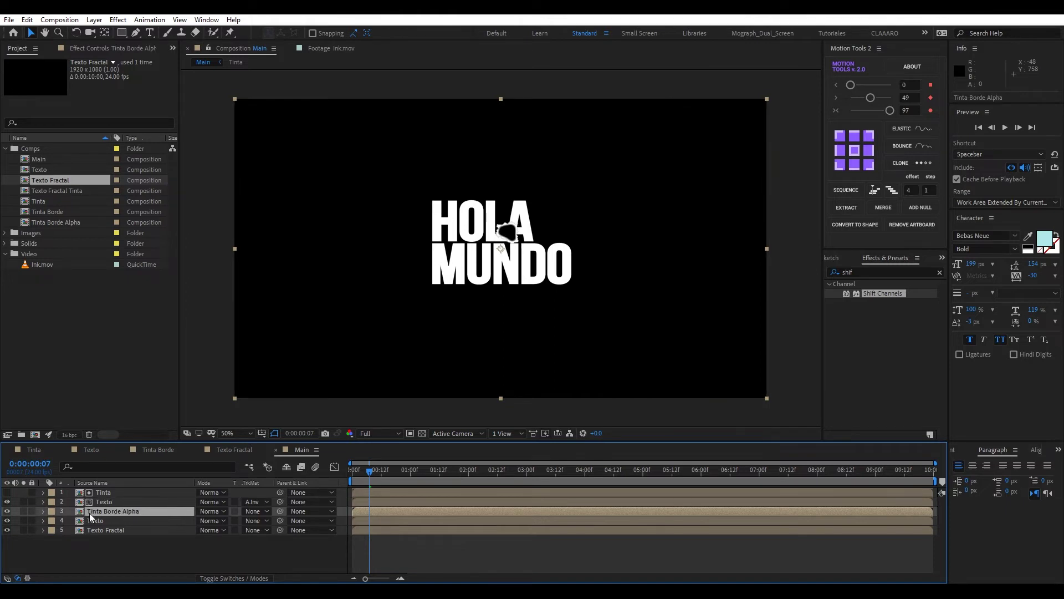
left_click(99, 520)
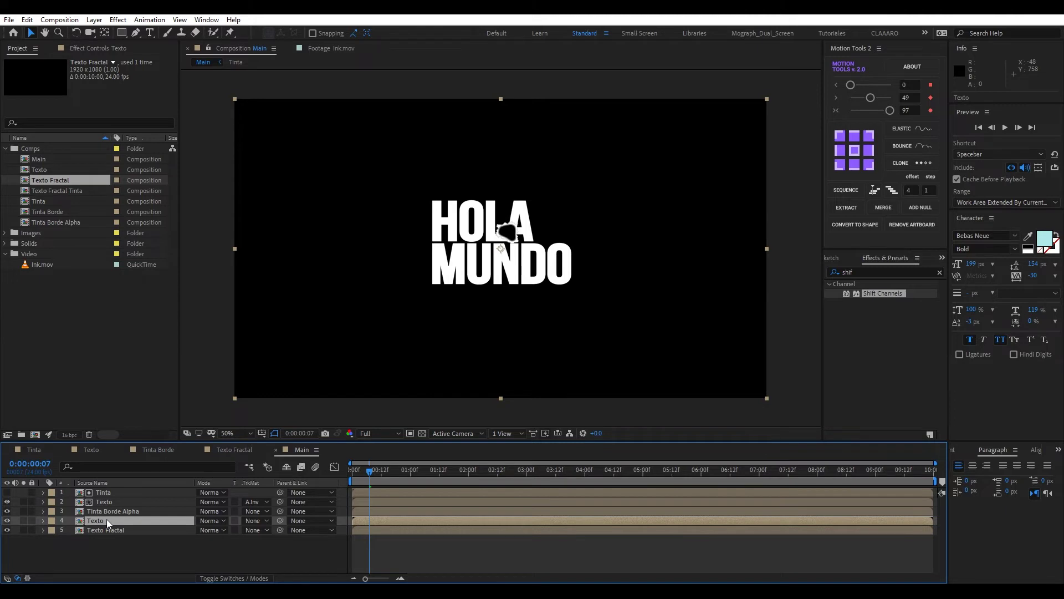
left_click(106, 531)
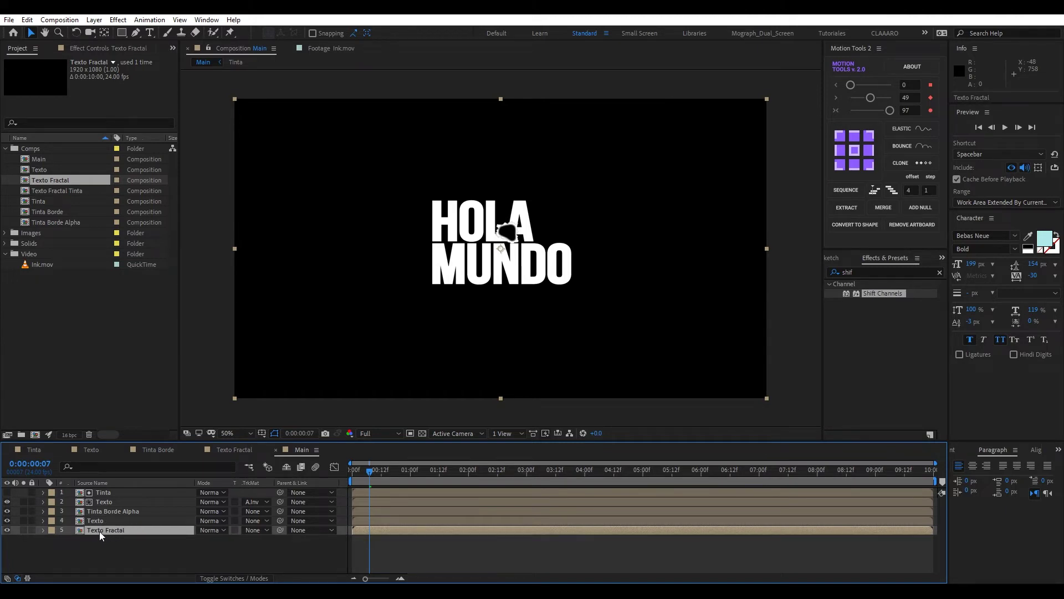
left_click(102, 559)
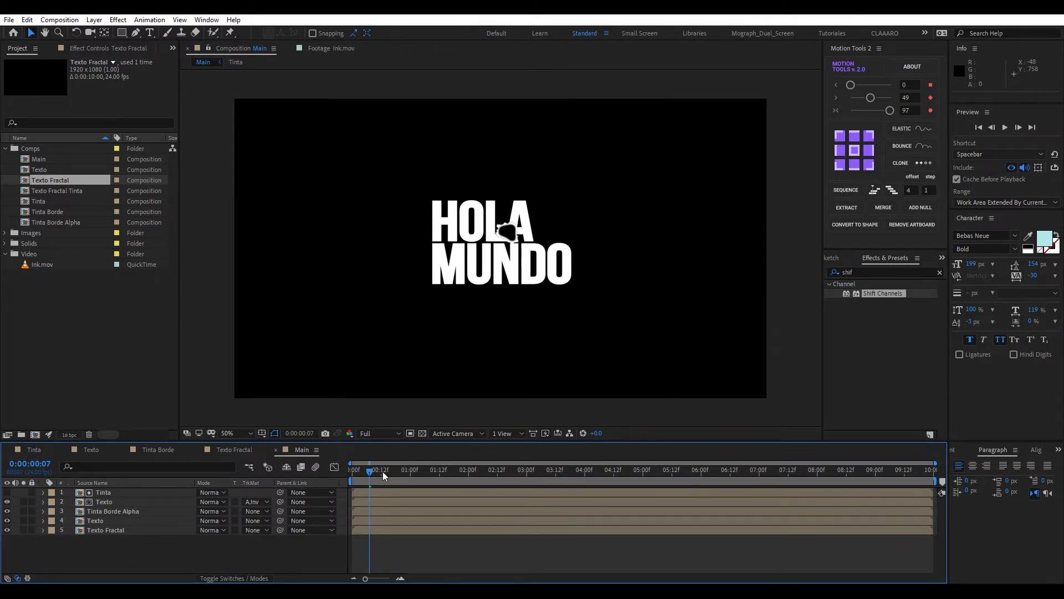
Hide the Tinta Borde Alpha, Texto and Texto Fractal layers, then select the top Texto layer.
left_click_drag(371, 471, 486, 460)
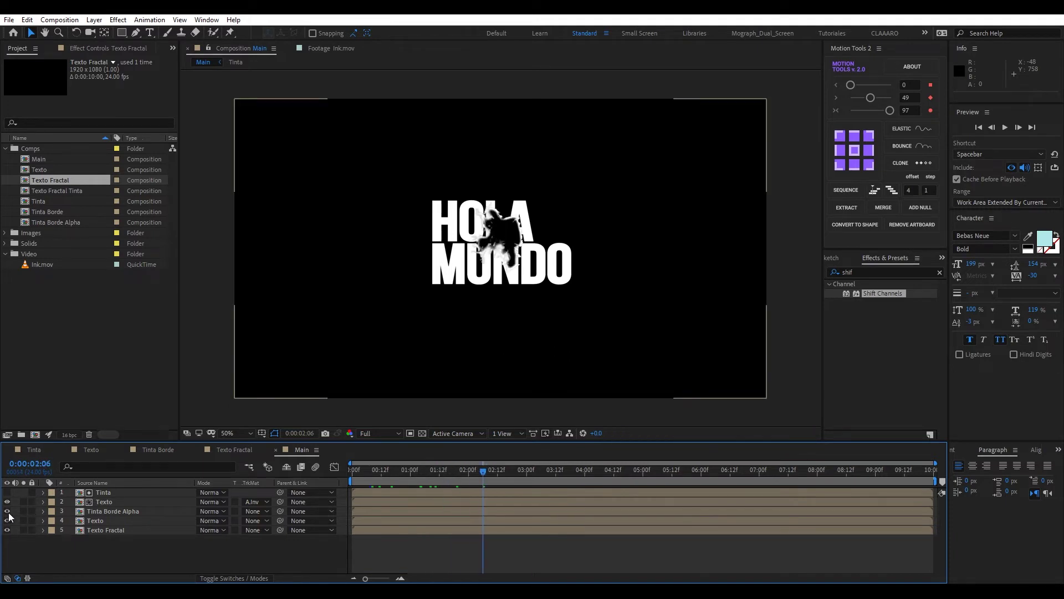
left_click_drag(7, 512, 9, 528)
left_click(135, 502)
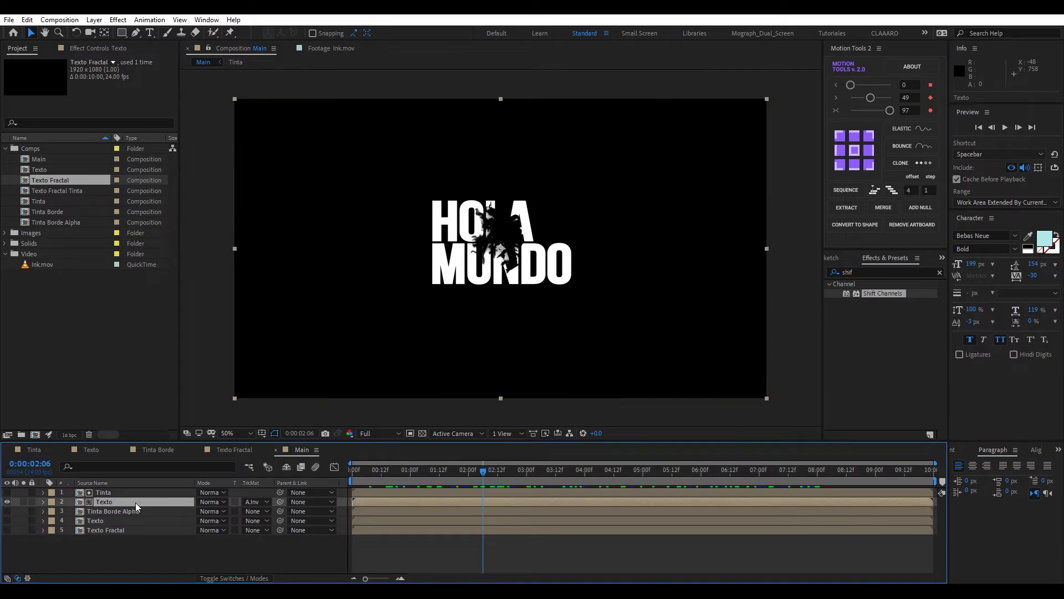
Apply the Displacement Map effect to the top Texto layer.
left_click(898, 272)
type("displa")
left_click(886, 331)
left_click_drag(884, 328, 104, 500)
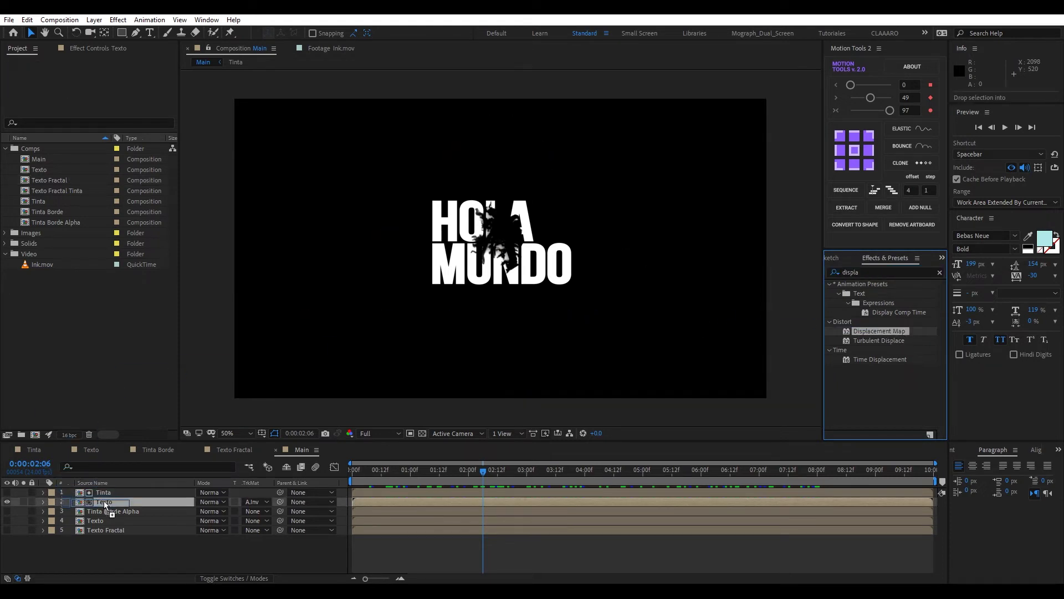
Apply Displacement Map to the Texto layer using Tinta Borde Alpha as the displacement layer.
left_click_drag(104, 500, 104, 501)
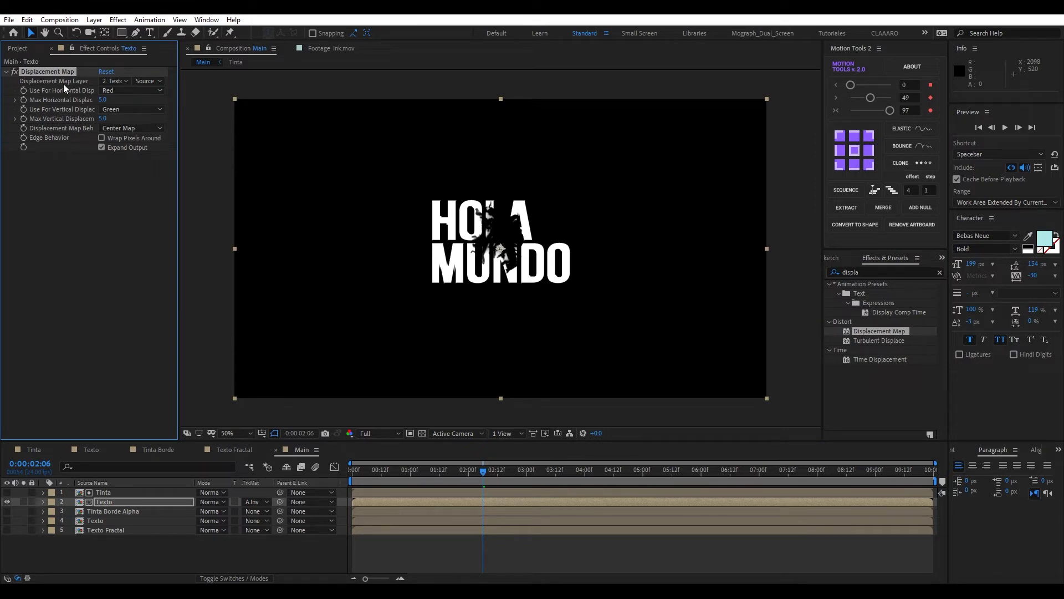
left_click(123, 82)
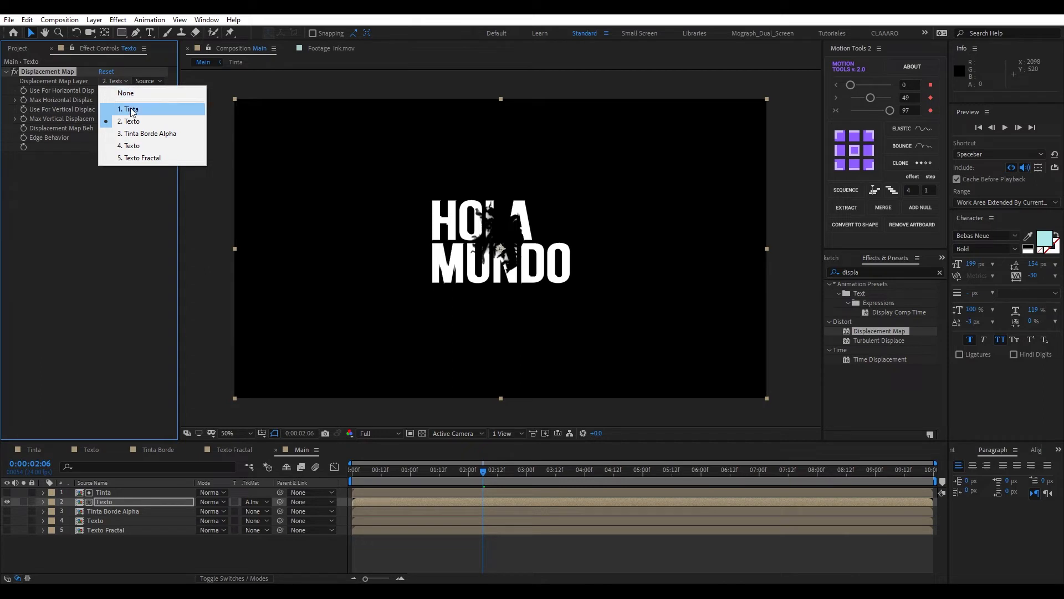
left_click(152, 133)
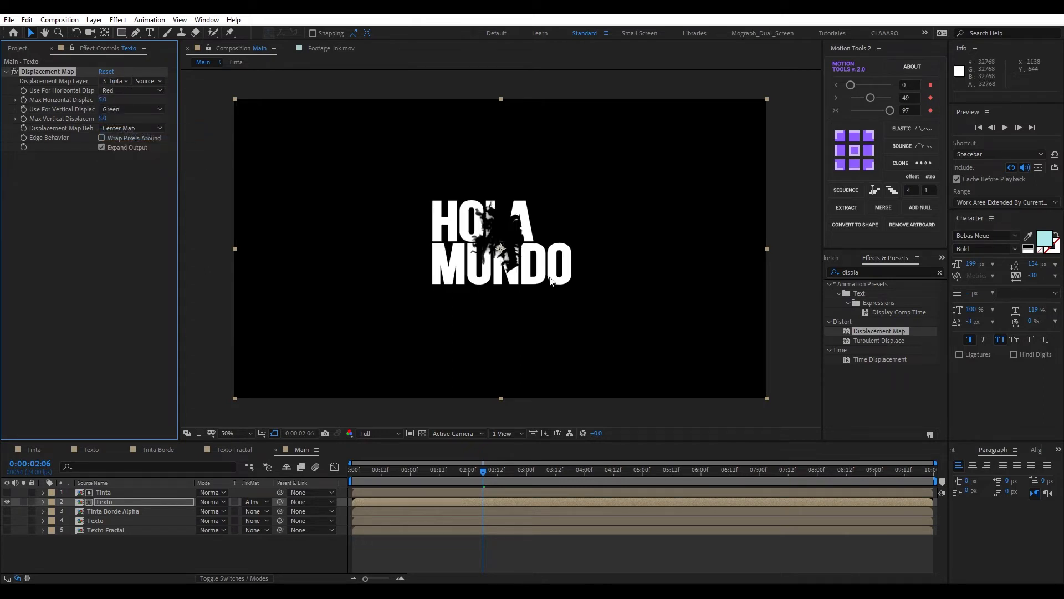
key("slash")
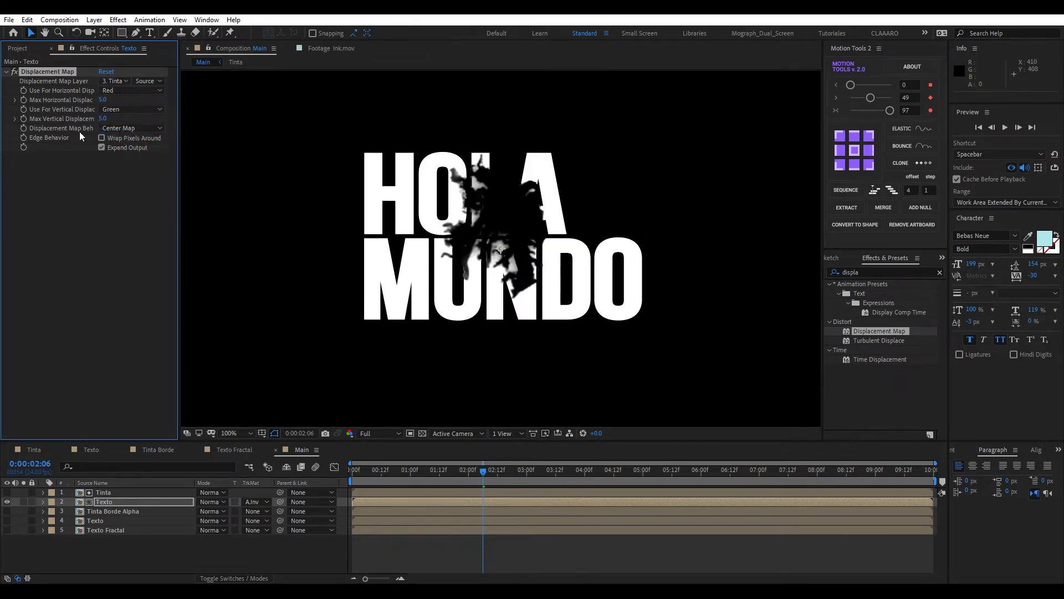
Set max horizontal and vertical displacement to 10 and check the distortion around 0:00:04:02.
left_click(102, 99)
type("10")
left_click(104, 119)
key("Return")
left_click_drag(486, 469, 540, 469)
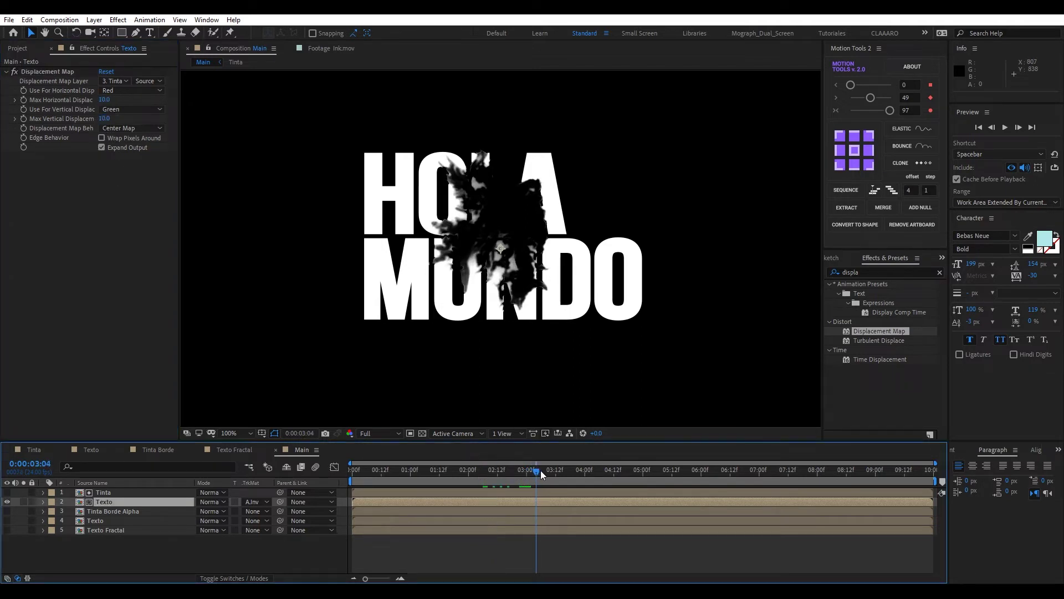
left_click_drag(540, 470, 590, 478)
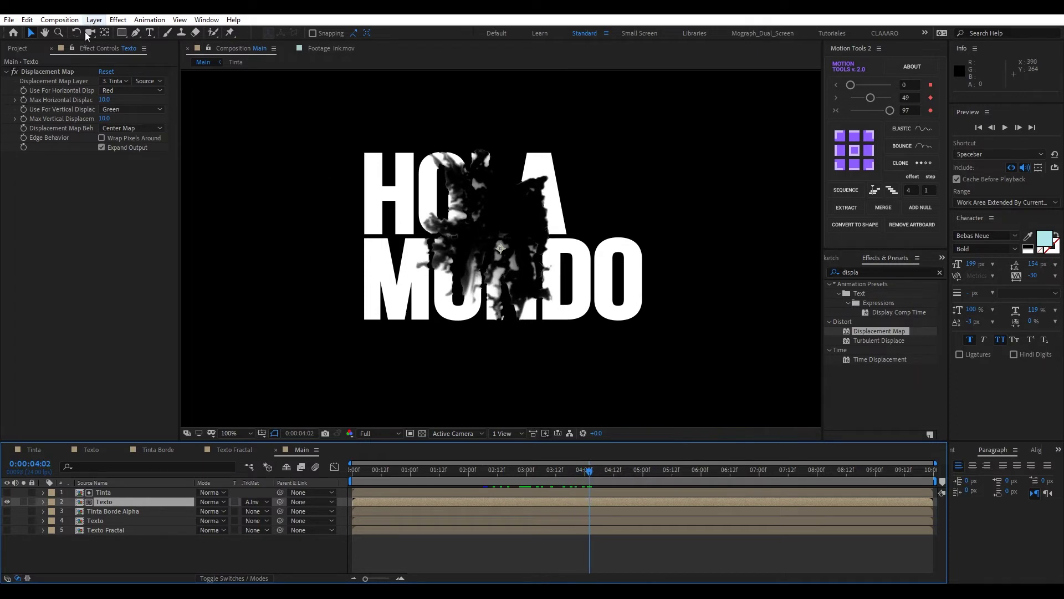
key("period")
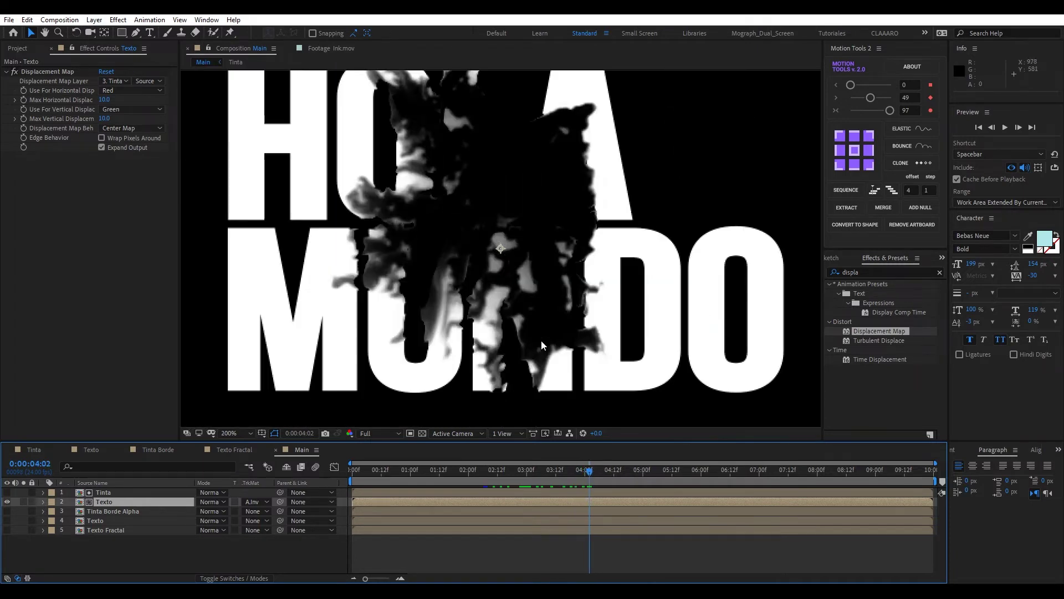
scroll(541, 341, "down", 2)
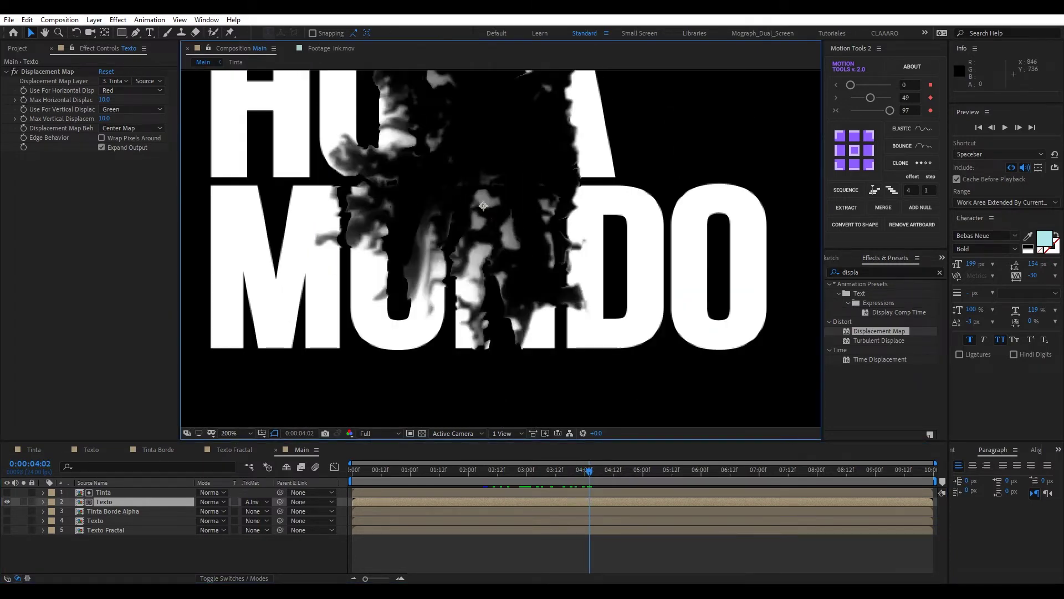
left_click(6, 511)
left_click(23, 511)
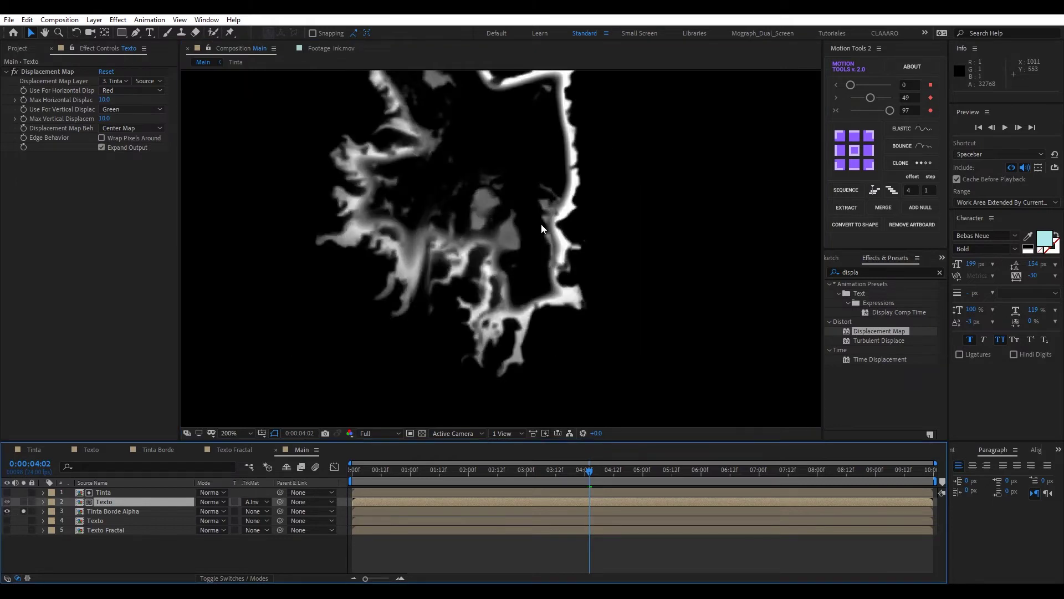
left_click(23, 510)
left_click(6, 510)
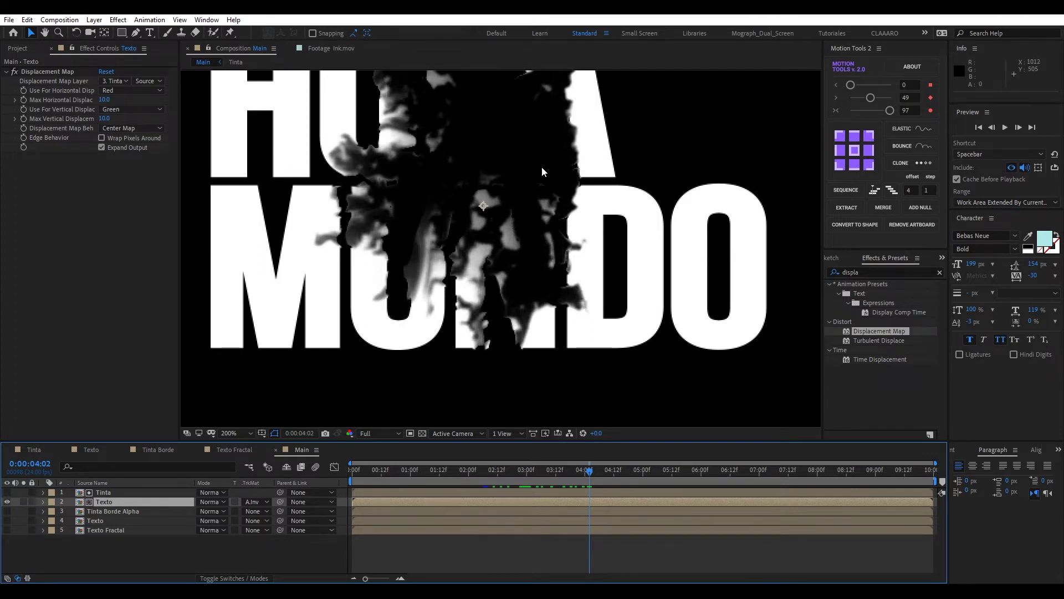
left_click_drag(541, 166, 527, 261)
left_click(422, 434)
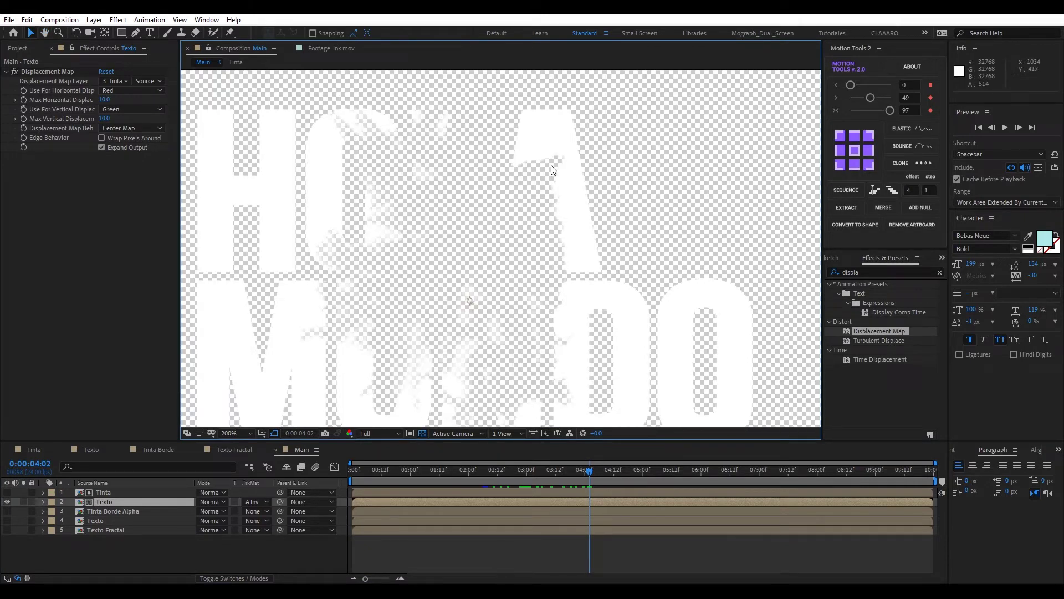
left_click(424, 434)
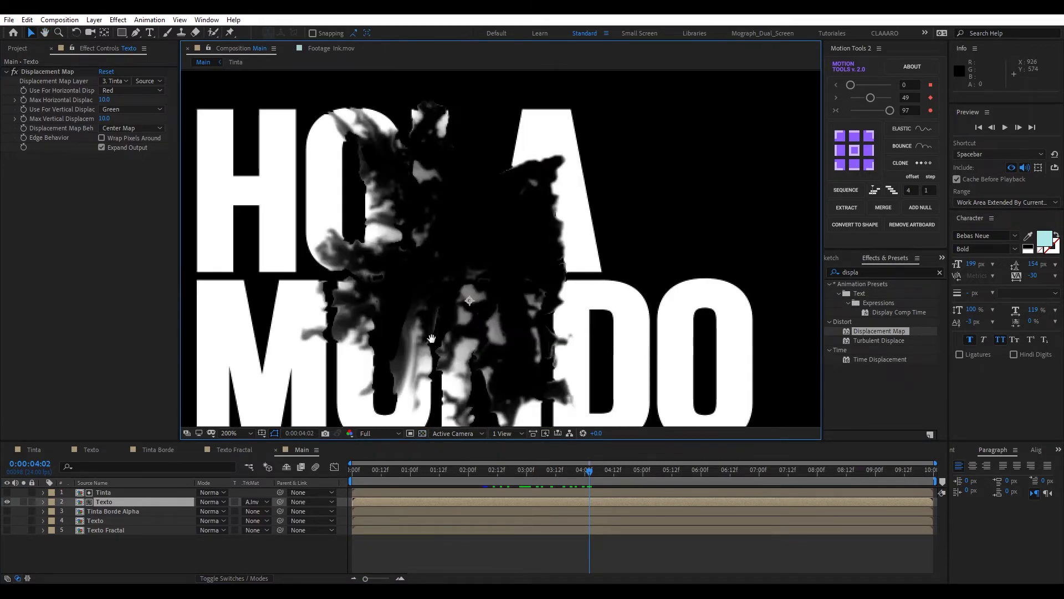
left_click_drag(438, 300, 440, 262)
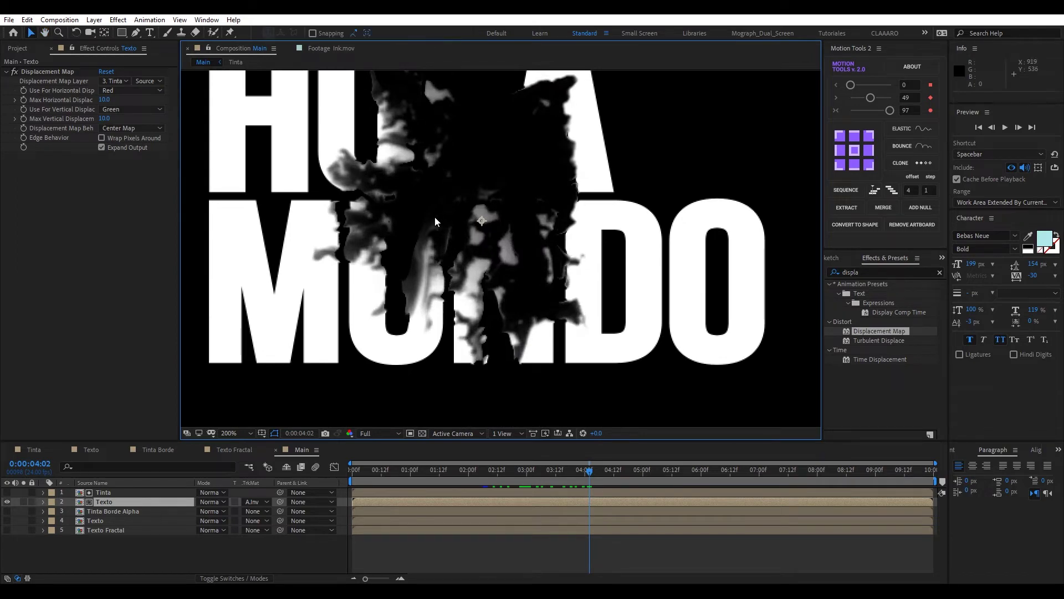
left_click_drag(590, 471, 667, 474)
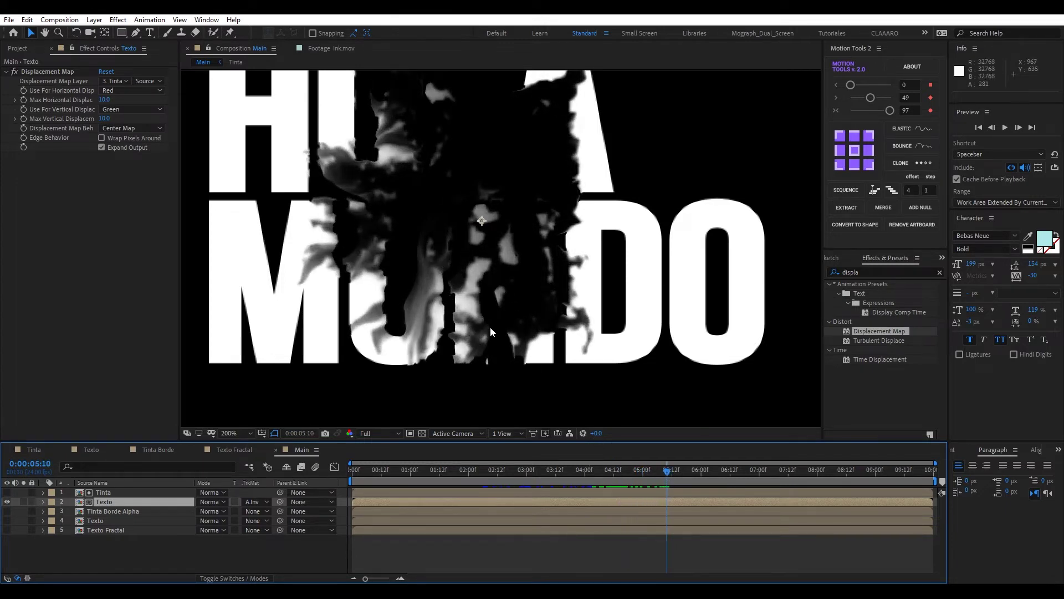
mouse_move(668, 471)
left_mouse_down()
mouse_move(621, 482)
mouse_move(570, 471)
mouse_move(681, 469)
left_mouse_up()
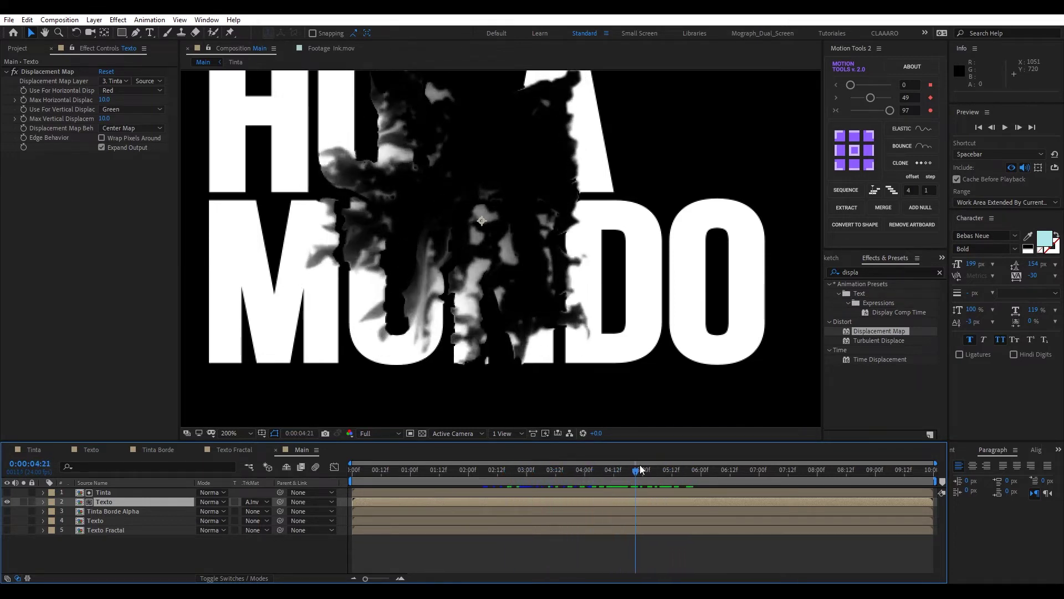
key("space")
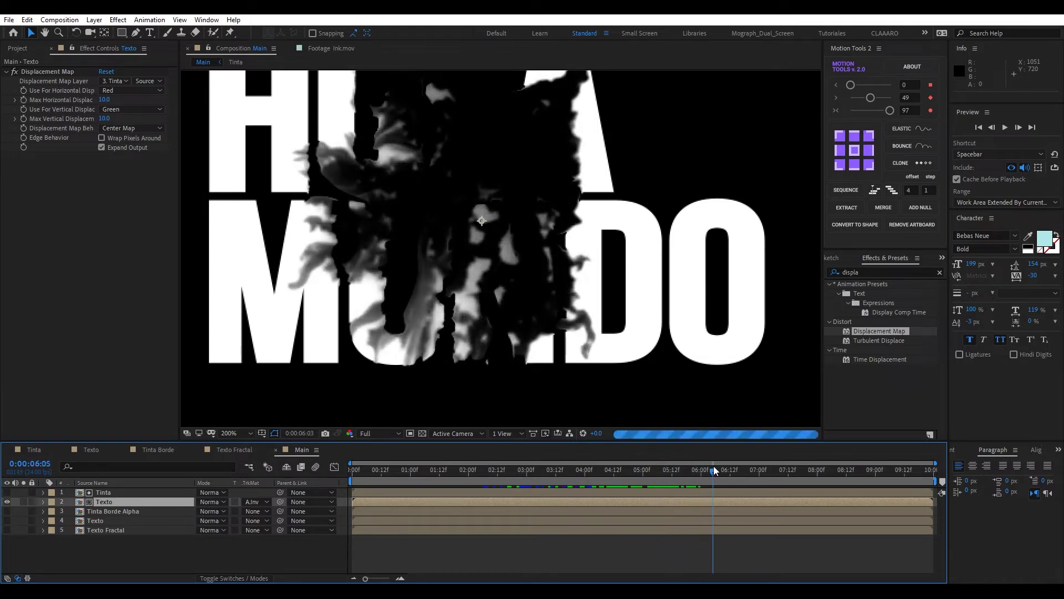
key("space")
key("comma")
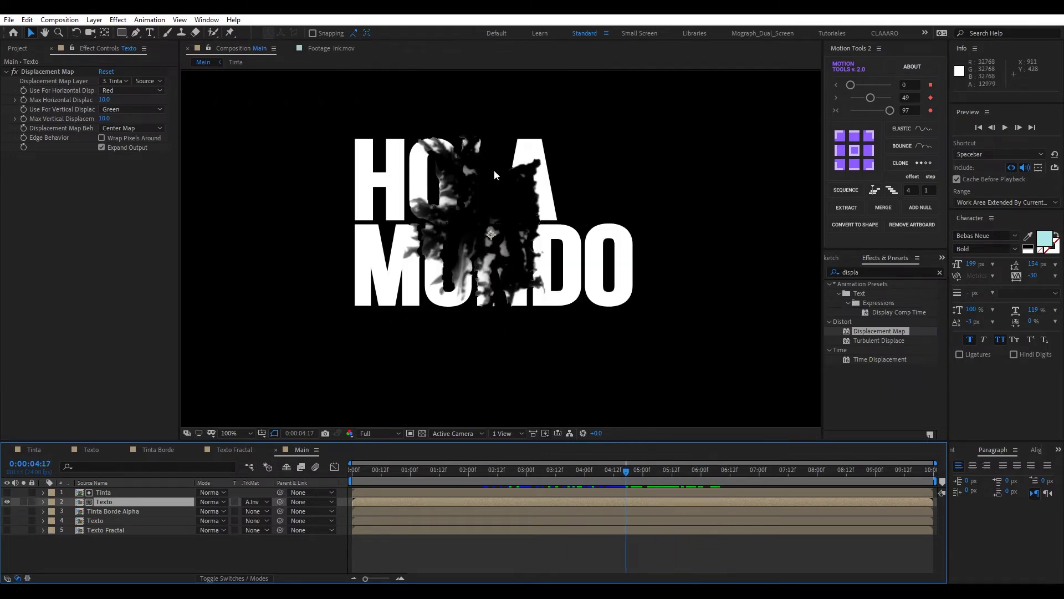
key("period")
left_click_drag(506, 207, 551, 278)
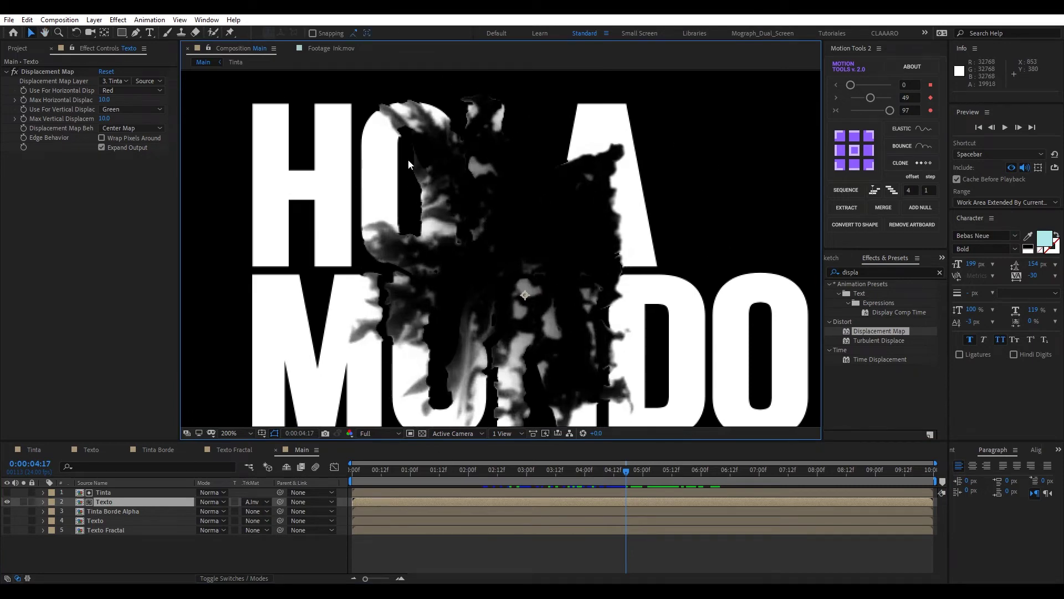
key("comma")
left_click_drag(534, 228, 490, 225)
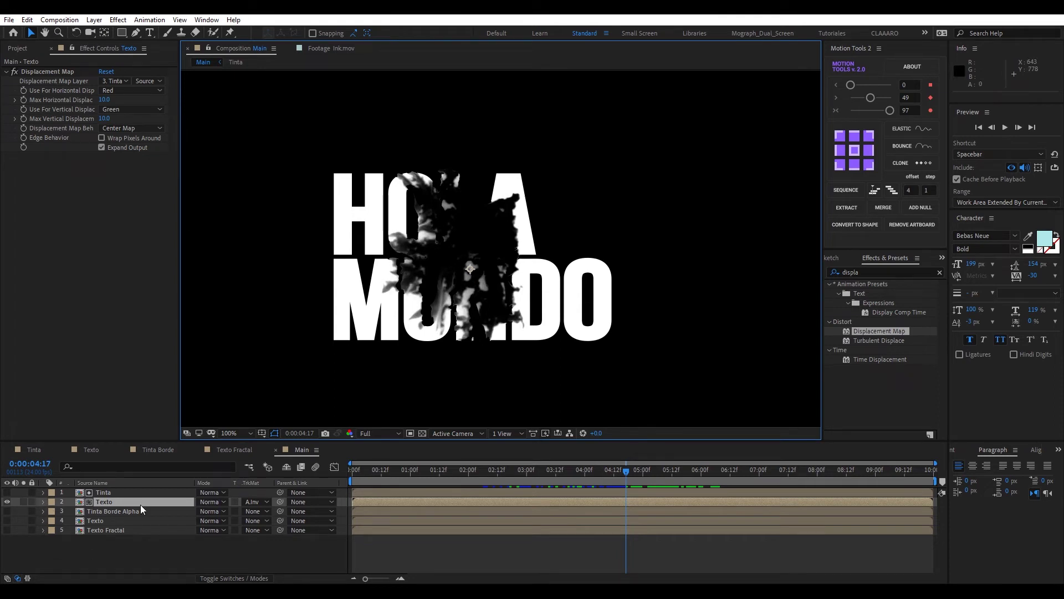
left_click(188, 543)
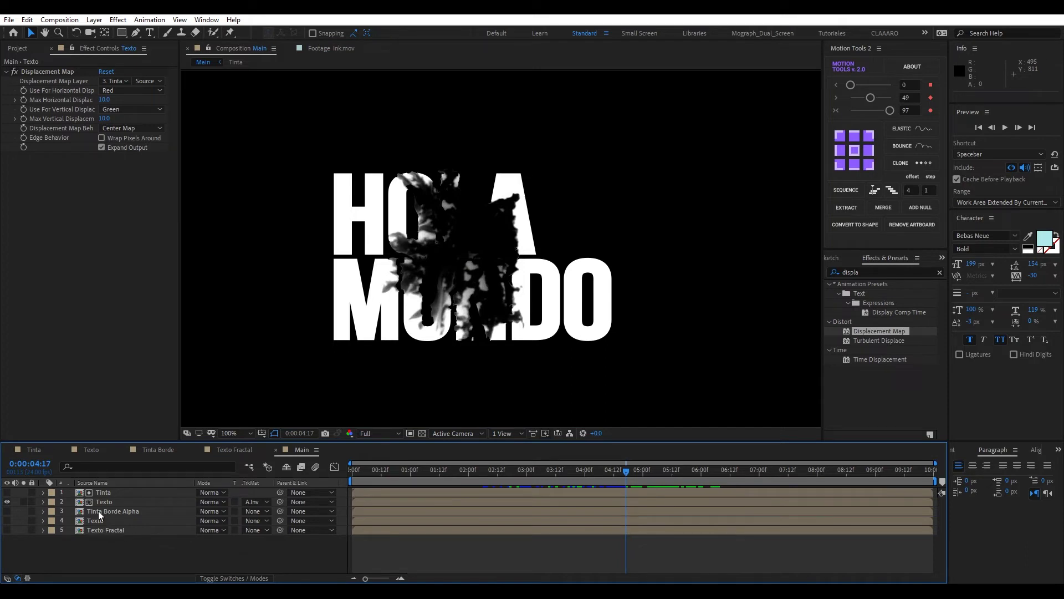
Add the Tinta Borde comp to Main below Tinta Borde Alpha and make Tinta Borde Alpha visible.
left_click(34, 54)
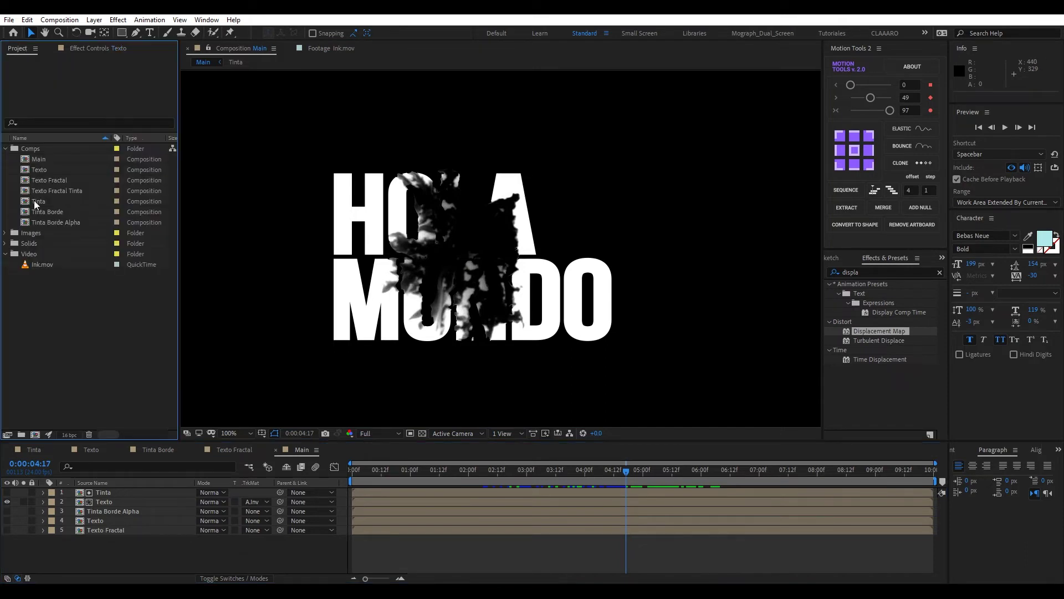
left_click(60, 213)
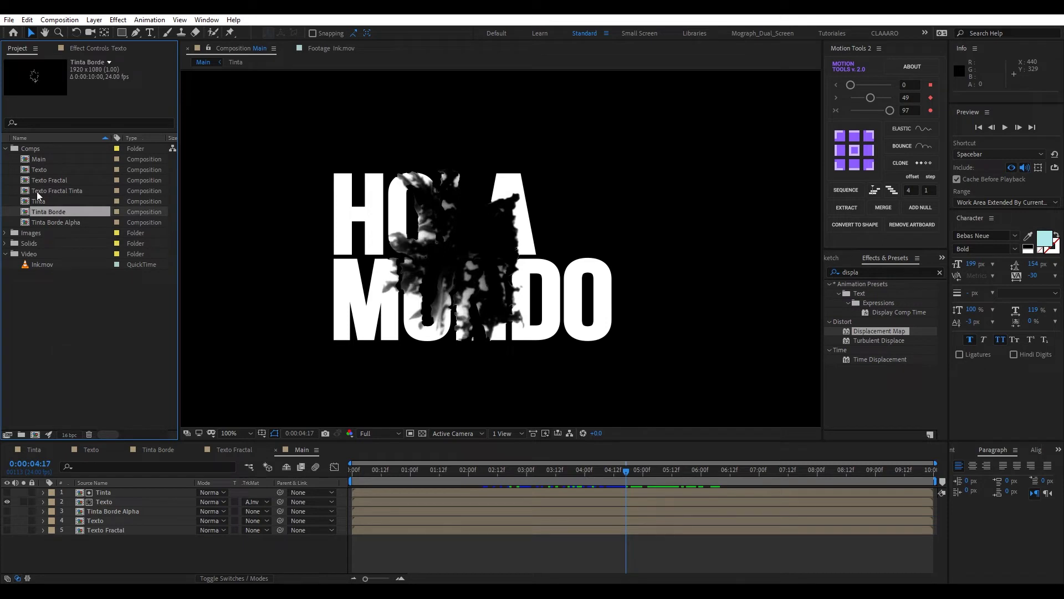
left_click(145, 510)
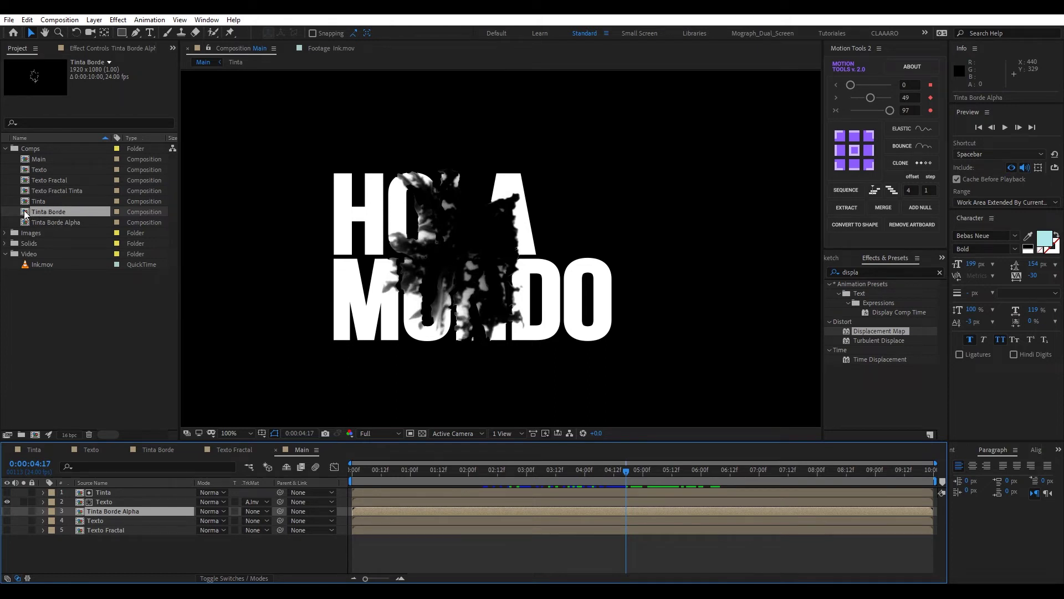
left_click_drag(24, 211, 88, 513)
left_click(6, 510)
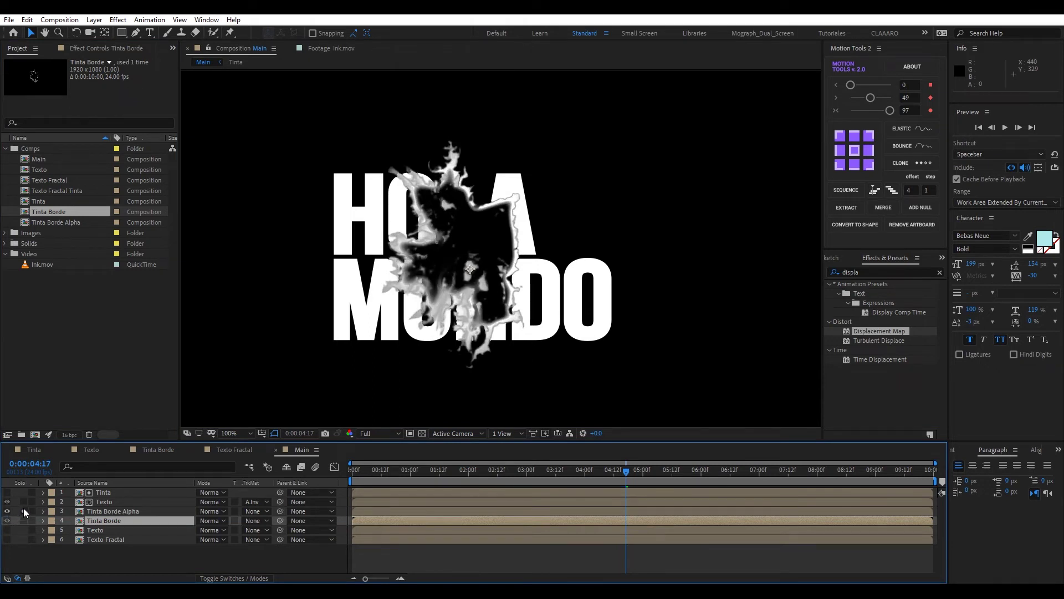
Solo Tinta Borde Alpha and Tinta Borde over the transparency grid, then scrub the ink animation.
left_click_drag(23, 511, 23, 520)
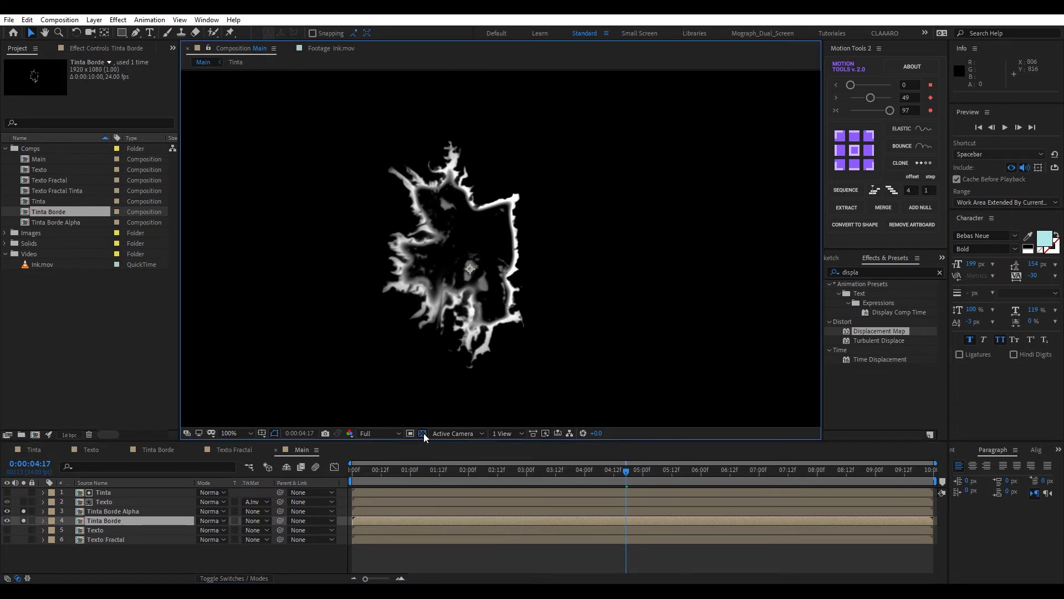
left_click(423, 434)
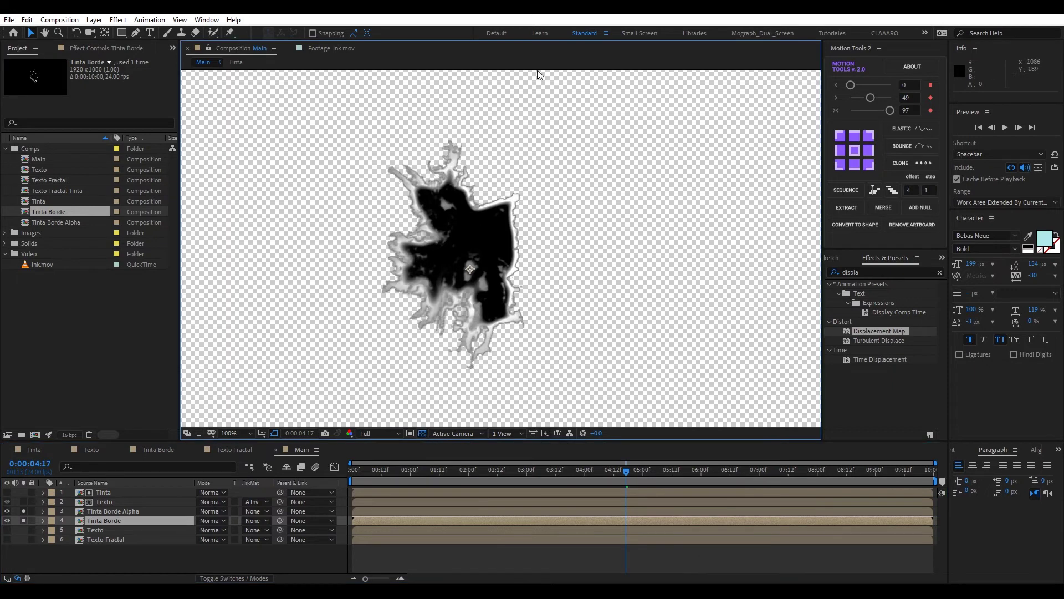
left_click(23, 519)
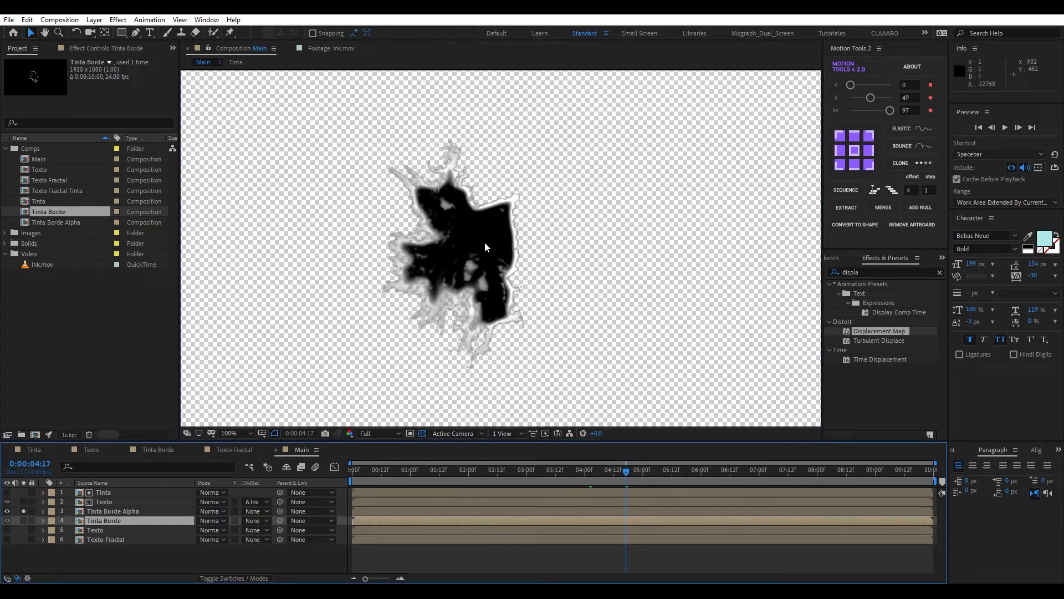
mouse_move(624, 469)
left_mouse_down()
mouse_move(541, 472)
mouse_move(591, 475)
left_mouse_up()
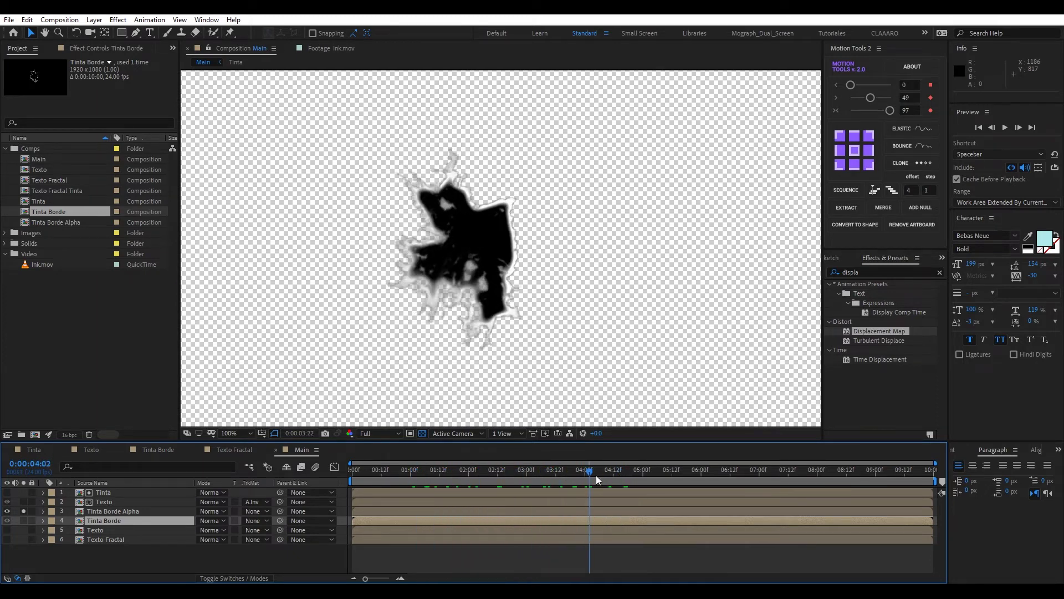
left_click_drag(591, 475, 700, 476)
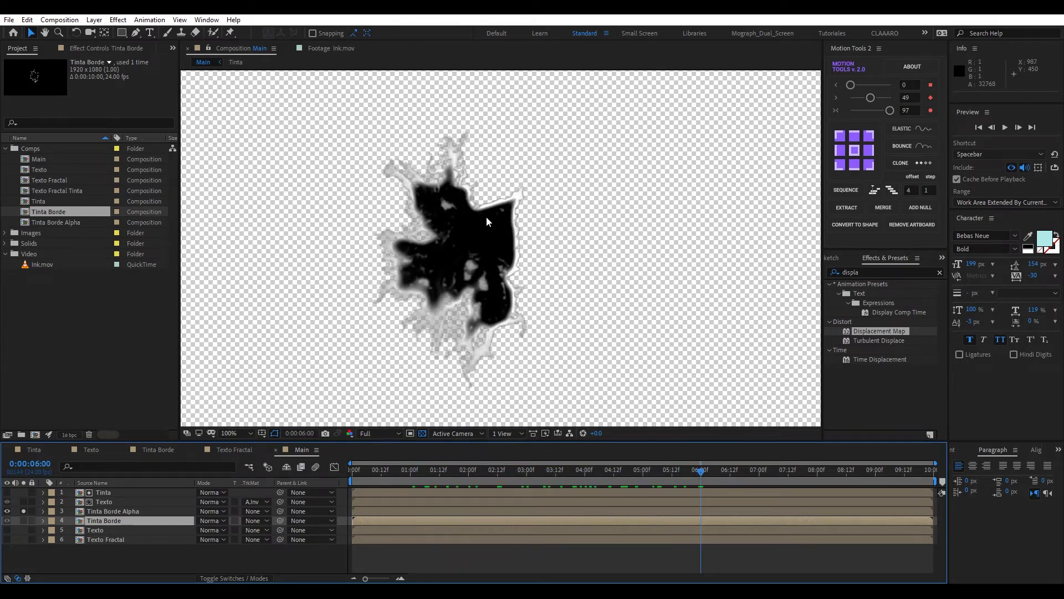
left_click(553, 471)
mouse_move(540, 476)
left_mouse_down()
mouse_move(695, 471)
mouse_move(531, 477)
mouse_move(568, 477)
left_mouse_up()
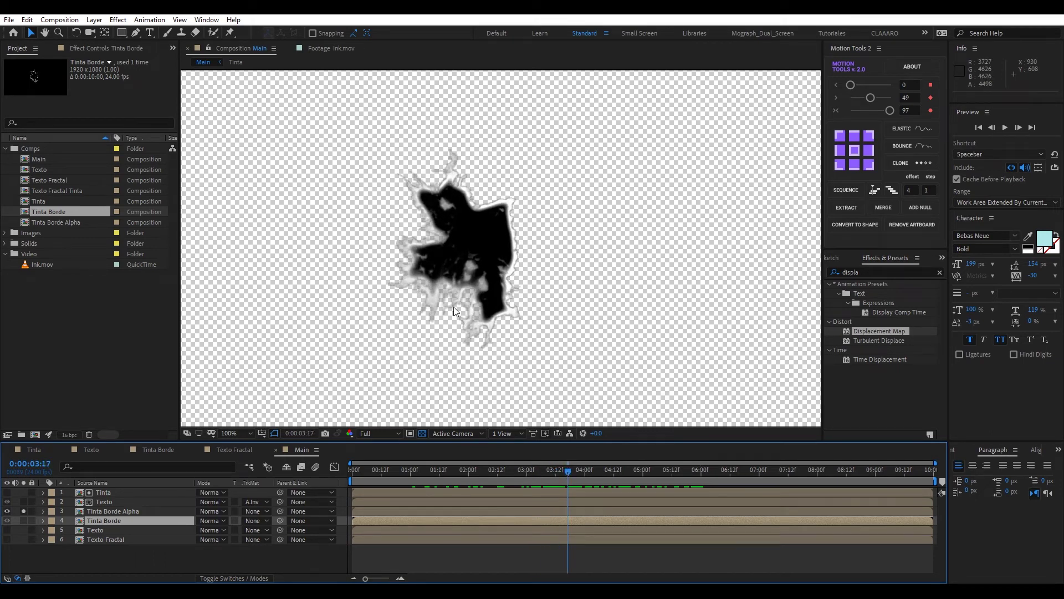
Solo only the Tinta Borde ink edge, scrub it, then unsolo to show all layers.
left_click(25, 513)
left_click(24, 520)
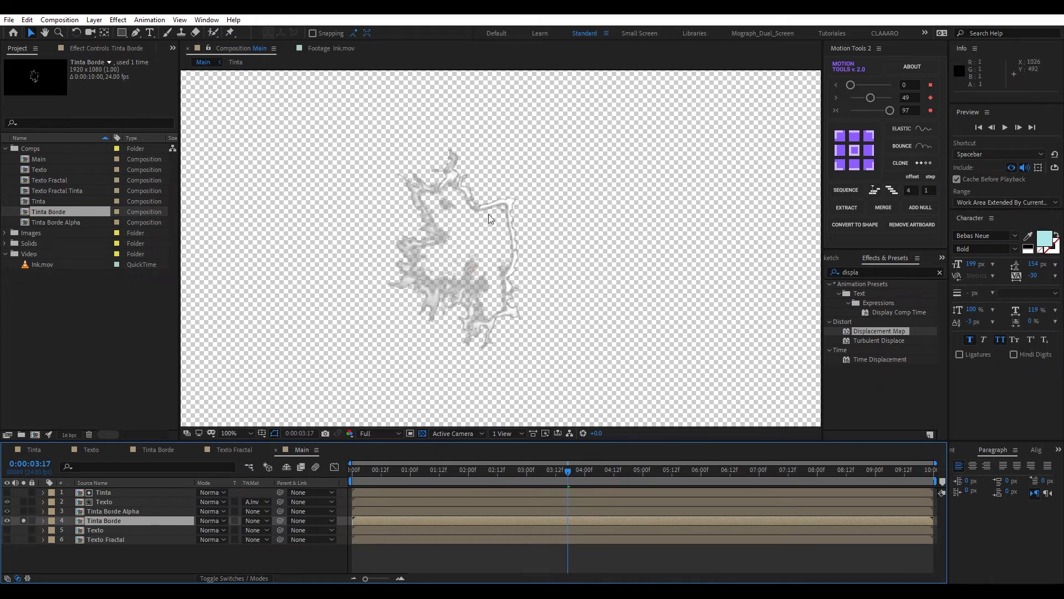
mouse_move(568, 471)
left_mouse_down()
mouse_move(599, 471)
mouse_move(570, 493)
left_mouse_up()
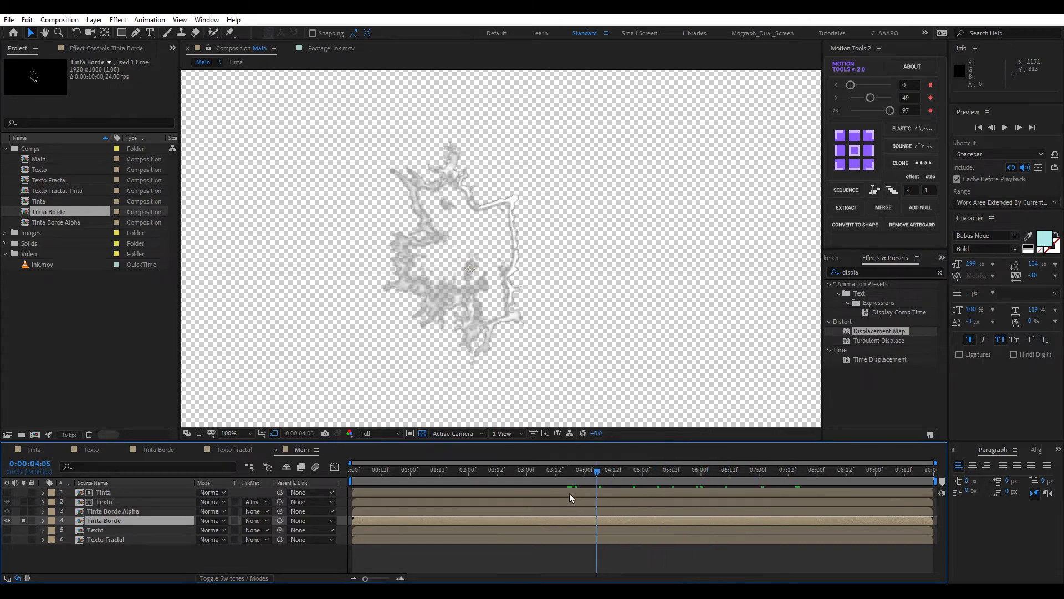
left_click_drag(447, 480, 510, 486)
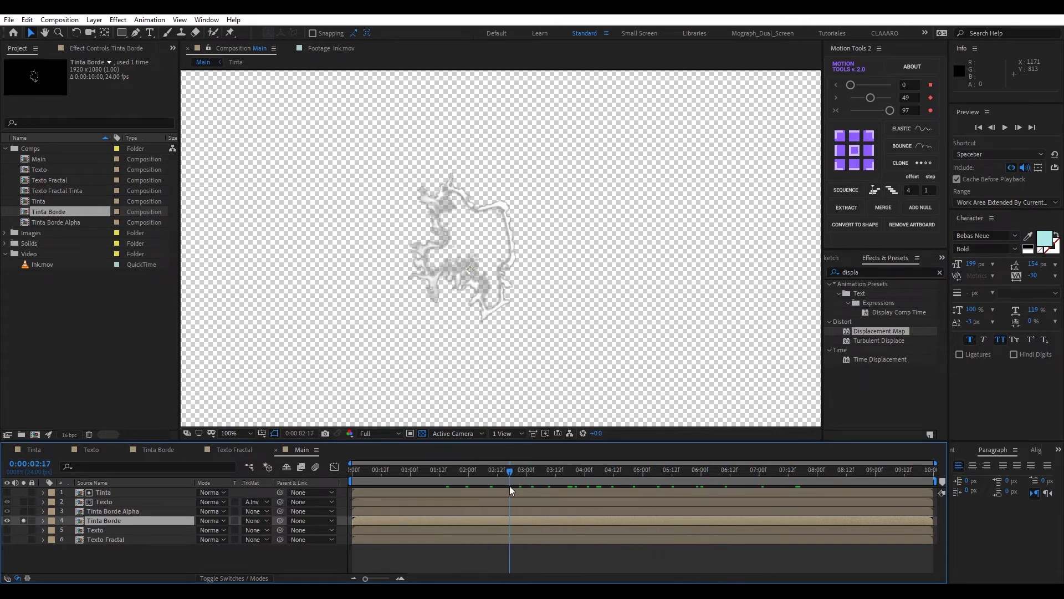
left_click(23, 520)
key("space")
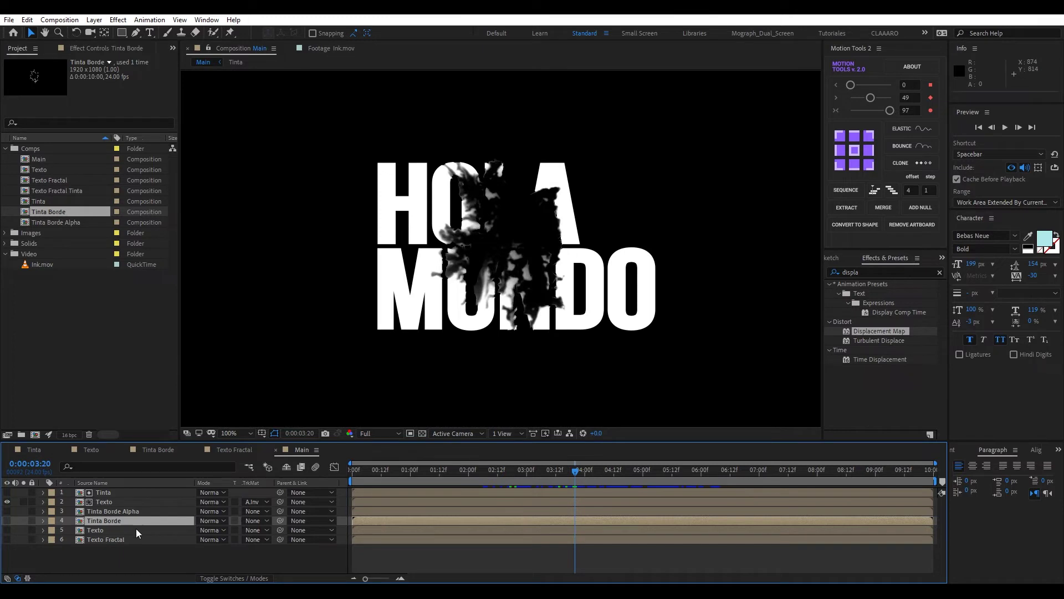
left_click(137, 531)
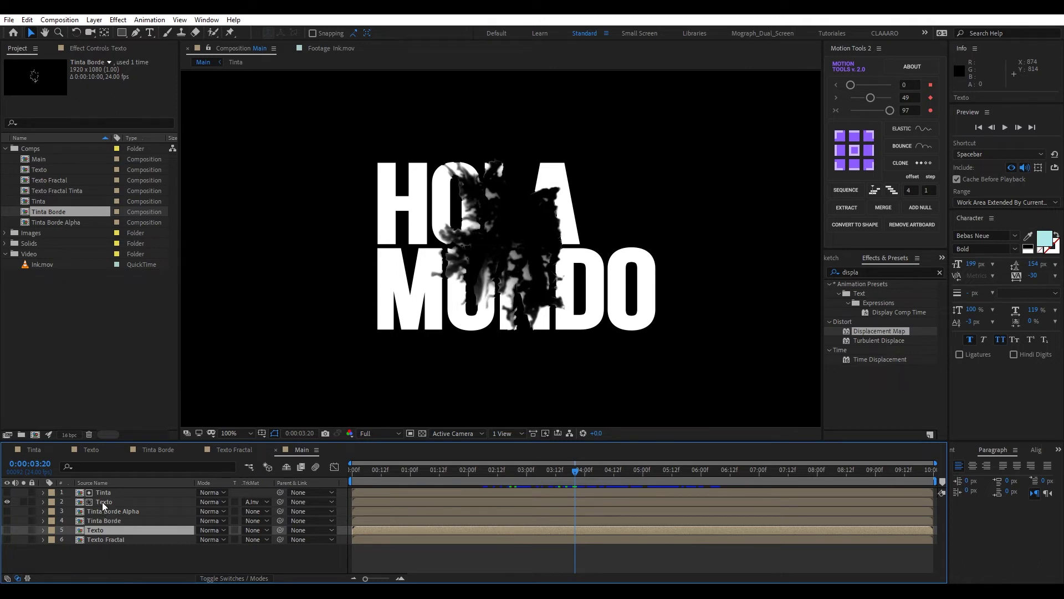
Copy the upper Texto's Displacement Map onto the lower Texto layer and make it visible.
left_click(107, 501)
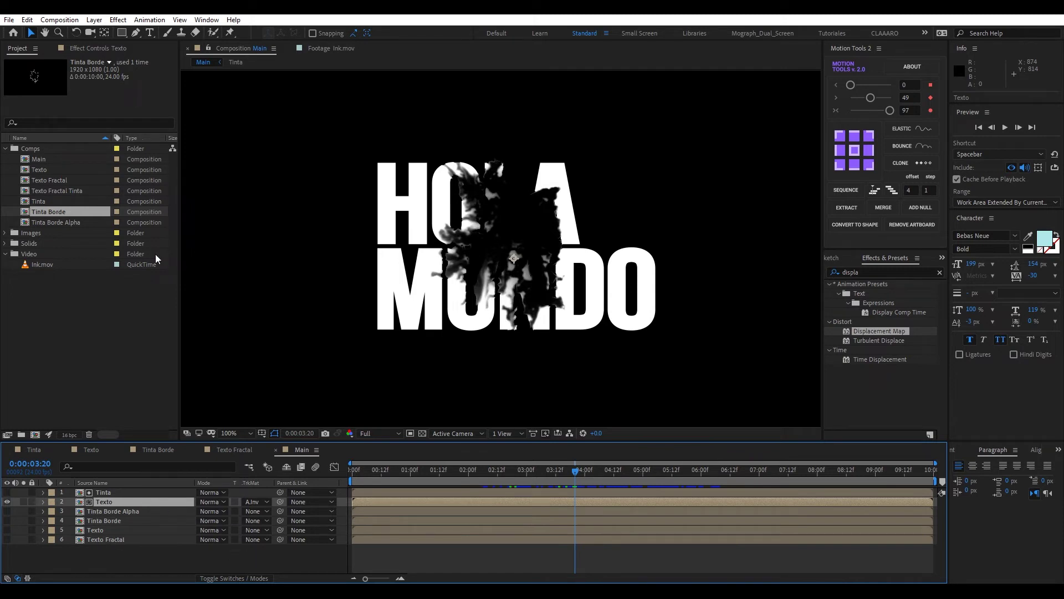
left_click(95, 48)
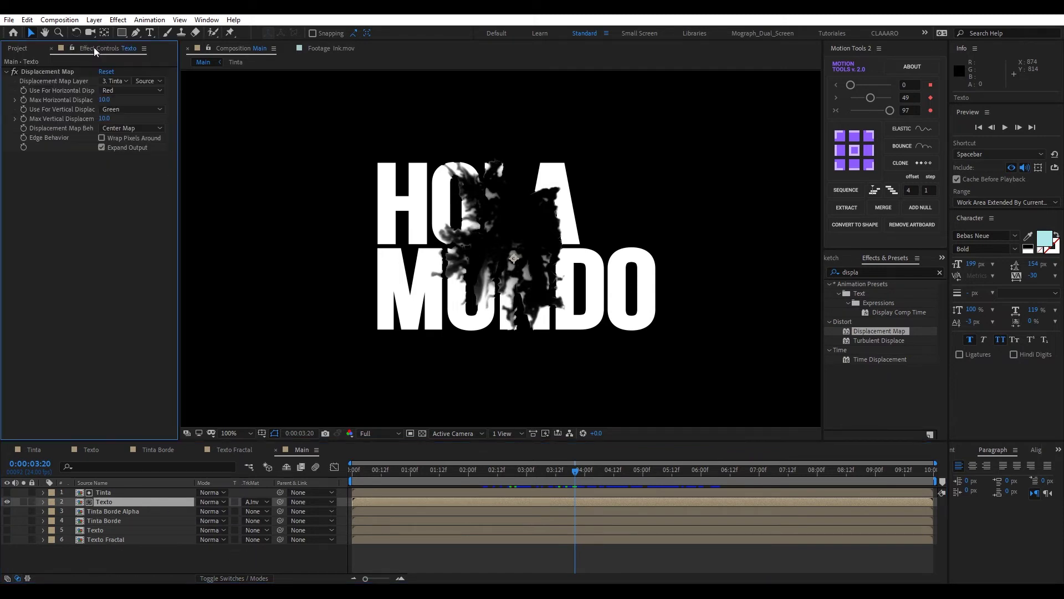
left_click(71, 71)
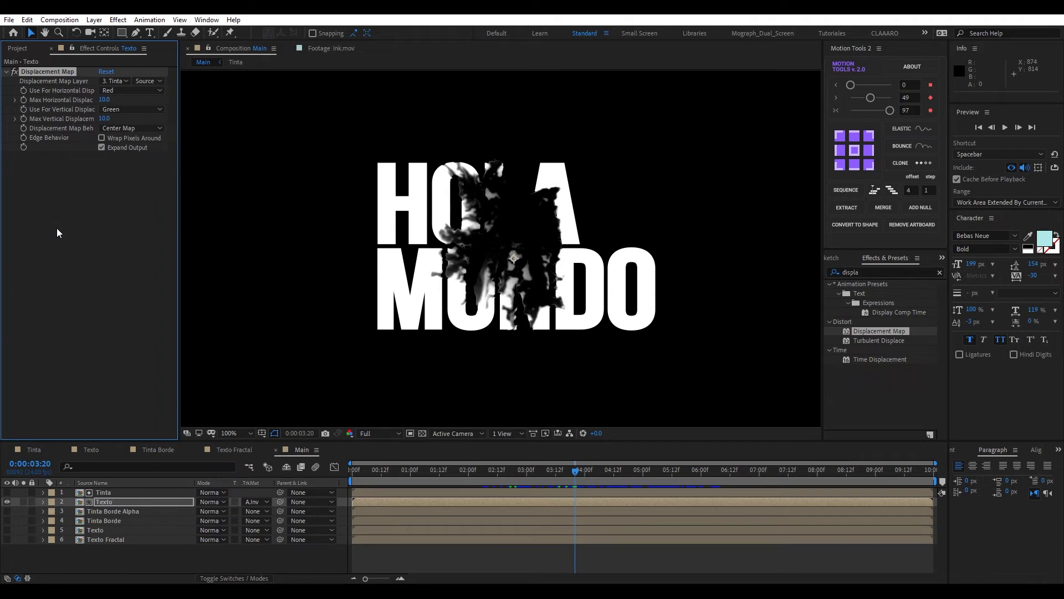
left_click(104, 530)
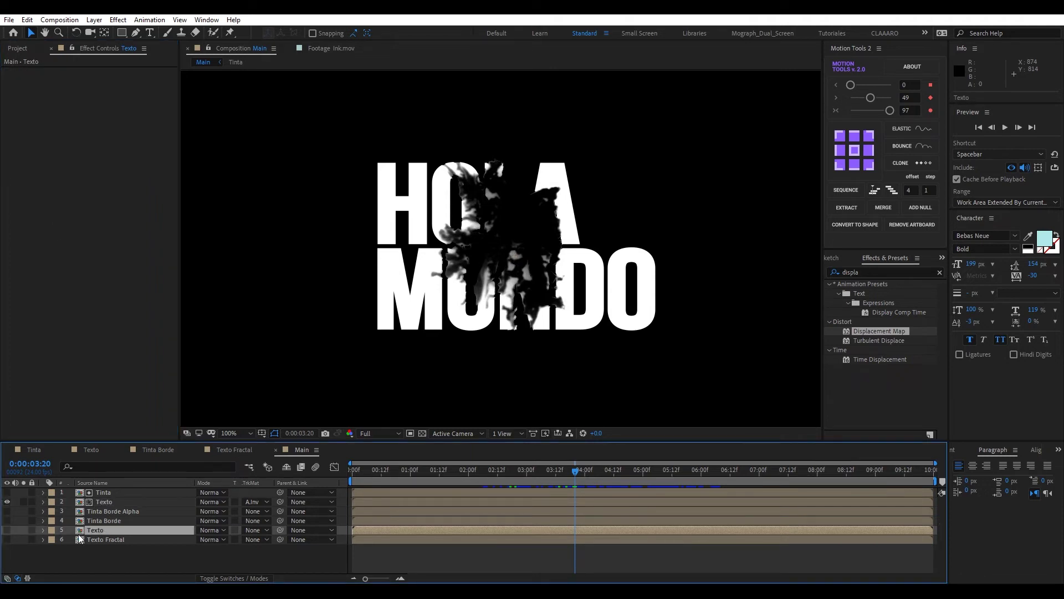
left_click(6, 530)
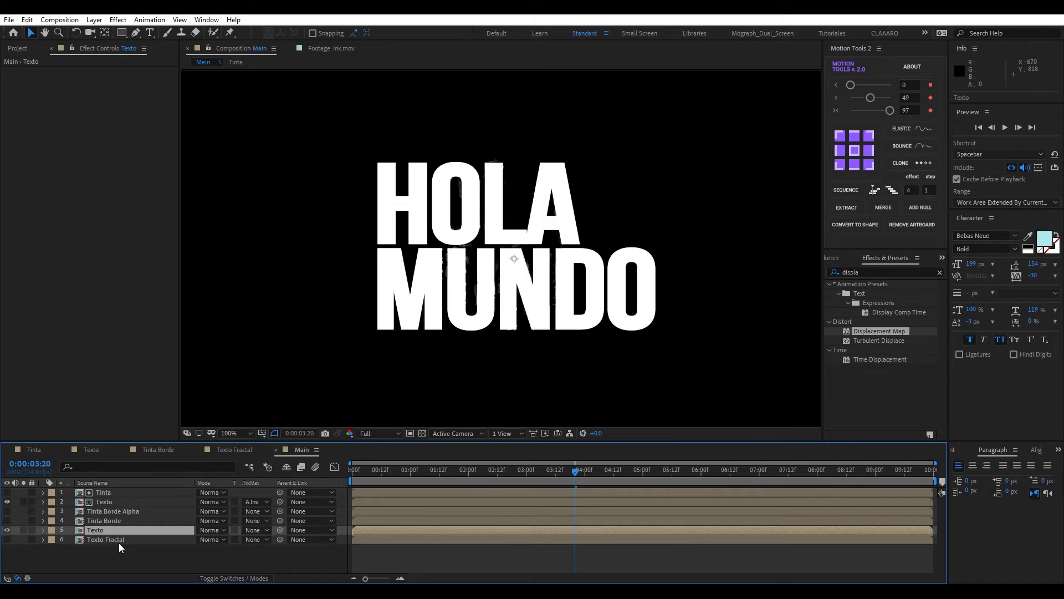
key("Return")
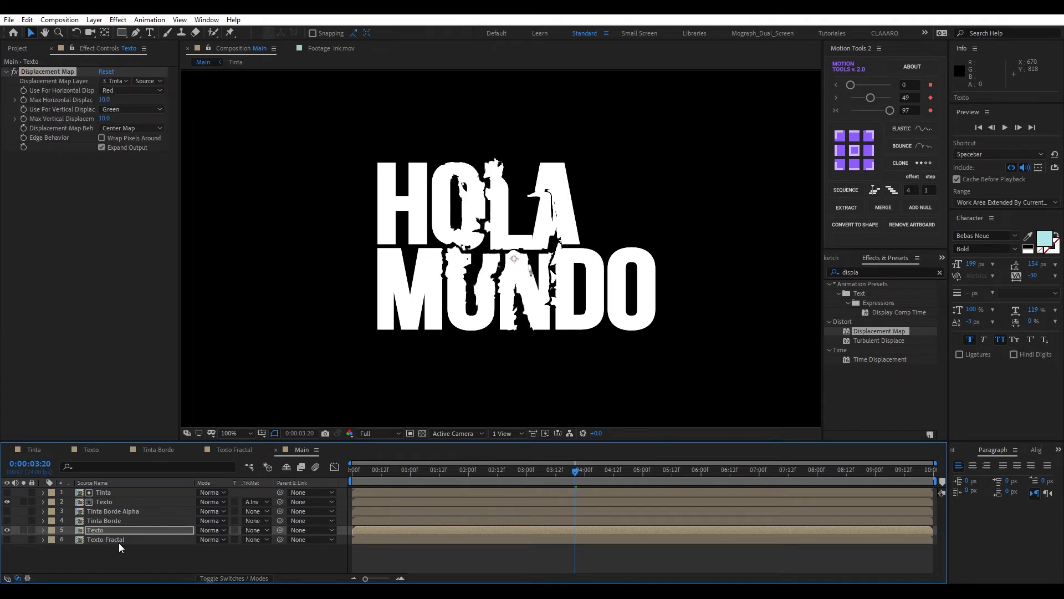
Scrub to check the distorted text, then move Tinta Borde Alpha below Tinta Borde.
mouse_move(571, 472)
left_mouse_down()
mouse_move(751, 490)
mouse_move(400, 474)
left_mouse_up()
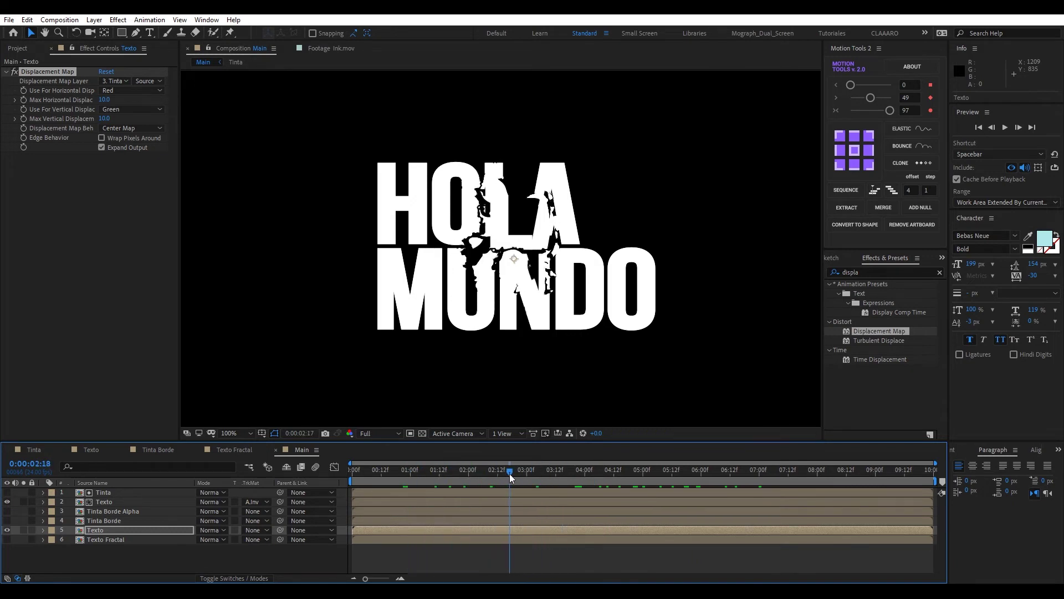
mouse_move(400, 474)
left_mouse_down()
mouse_move(770, 488)
mouse_move(448, 483)
mouse_move(577, 481)
left_mouse_up()
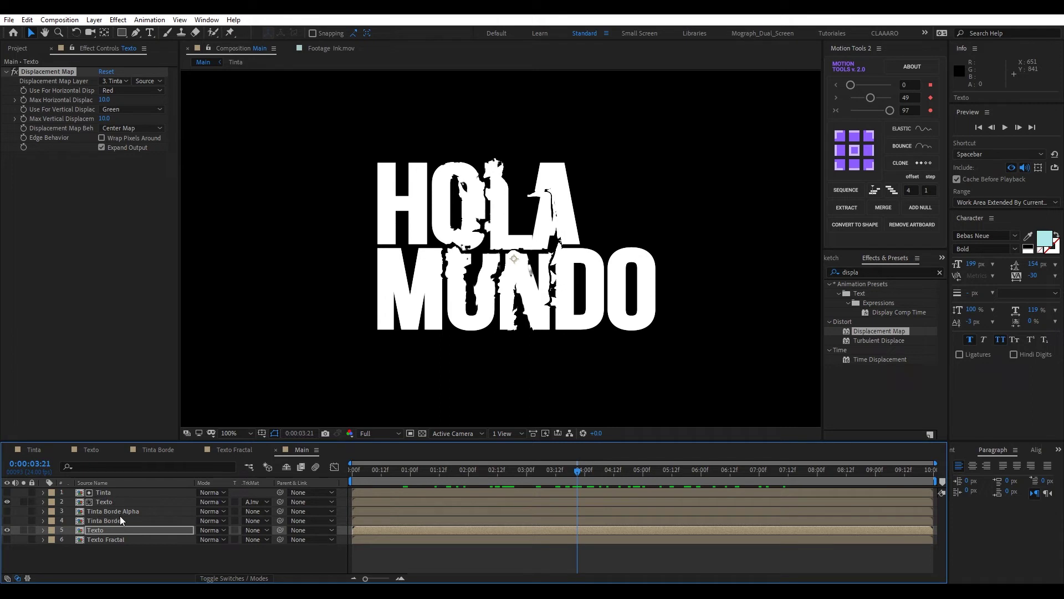
left_click_drag(119, 510, 119, 524)
left_click(85, 529)
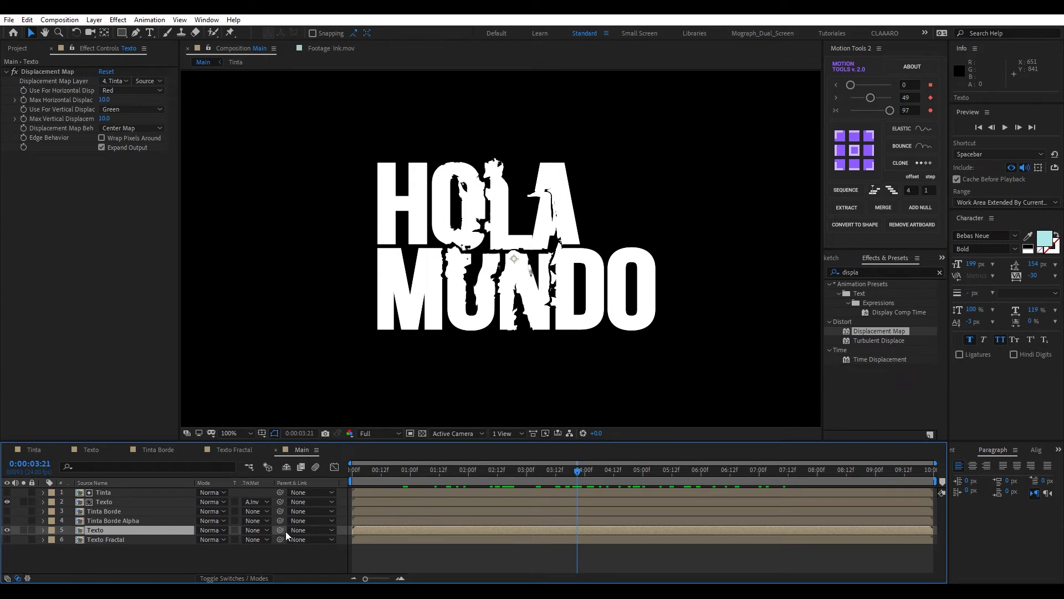
Set the lower Texto layer's track matte to Alpha Inverted Matte from Tinta Borde Alpha.
left_click(254, 531)
left_click(263, 493)
left_click(254, 530)
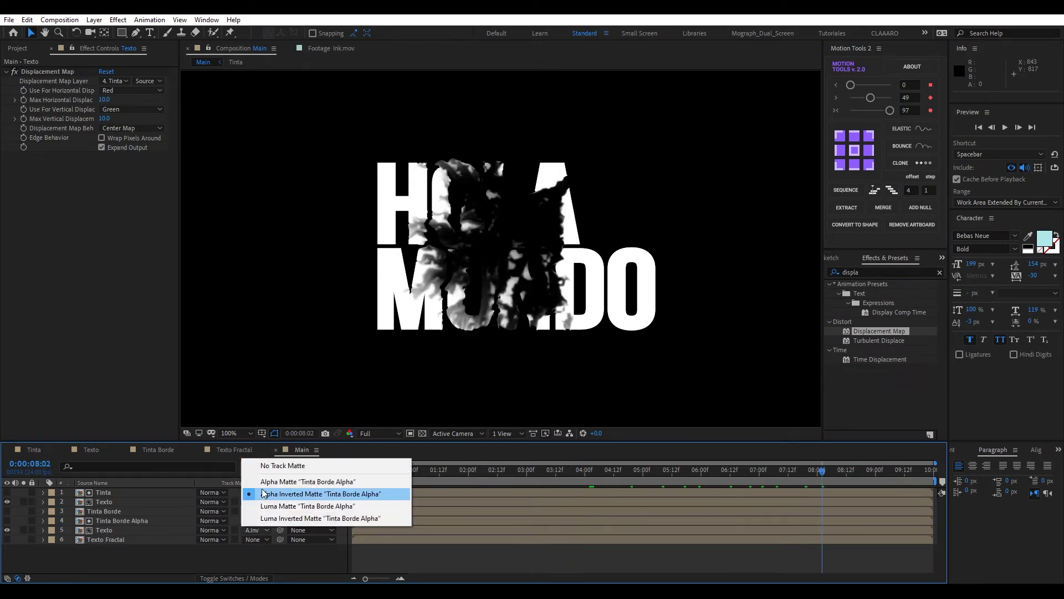
left_click(321, 494)
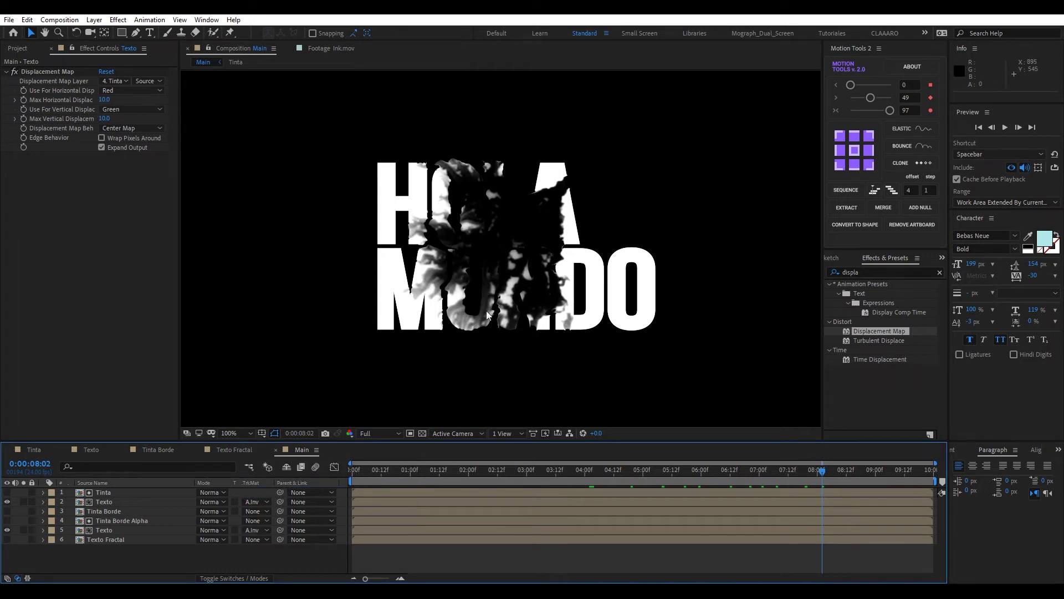
left_click(117, 500)
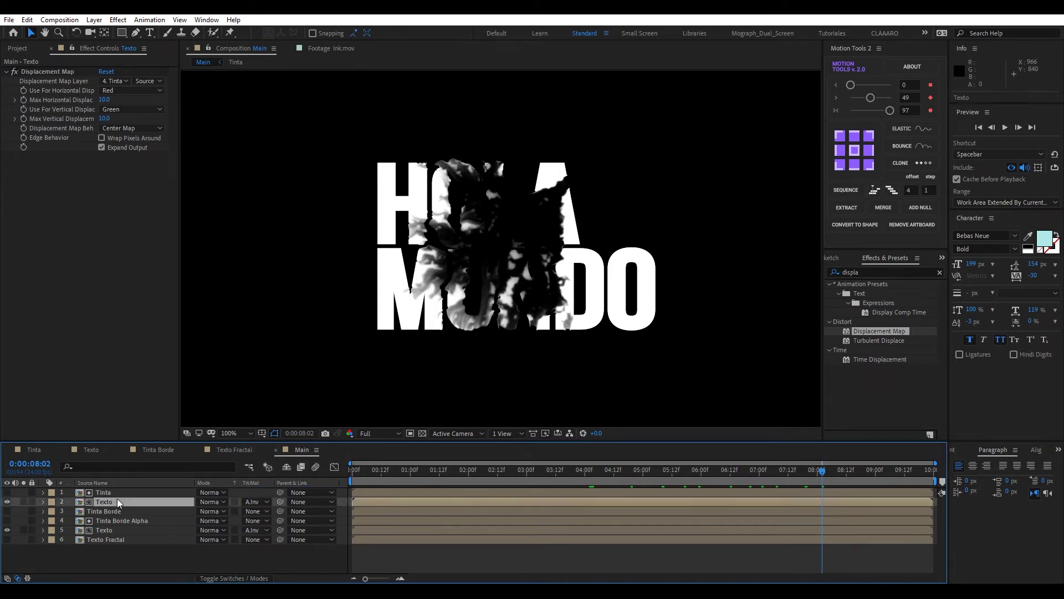
left_click(121, 529)
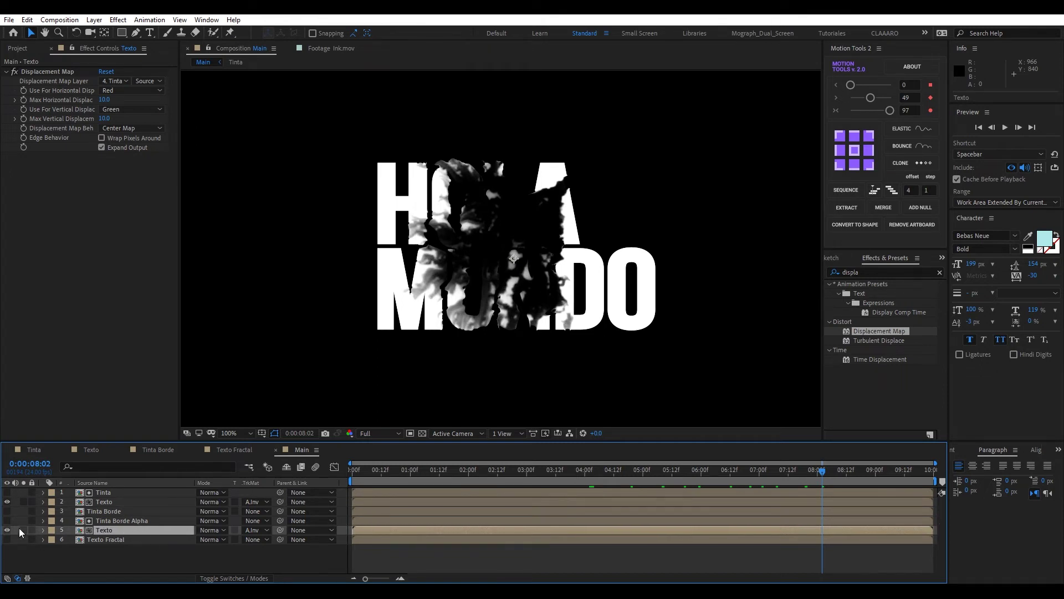
Zoom to 200%, pan over the letters, and toggle the lower Texto layer to compare.
key("period")
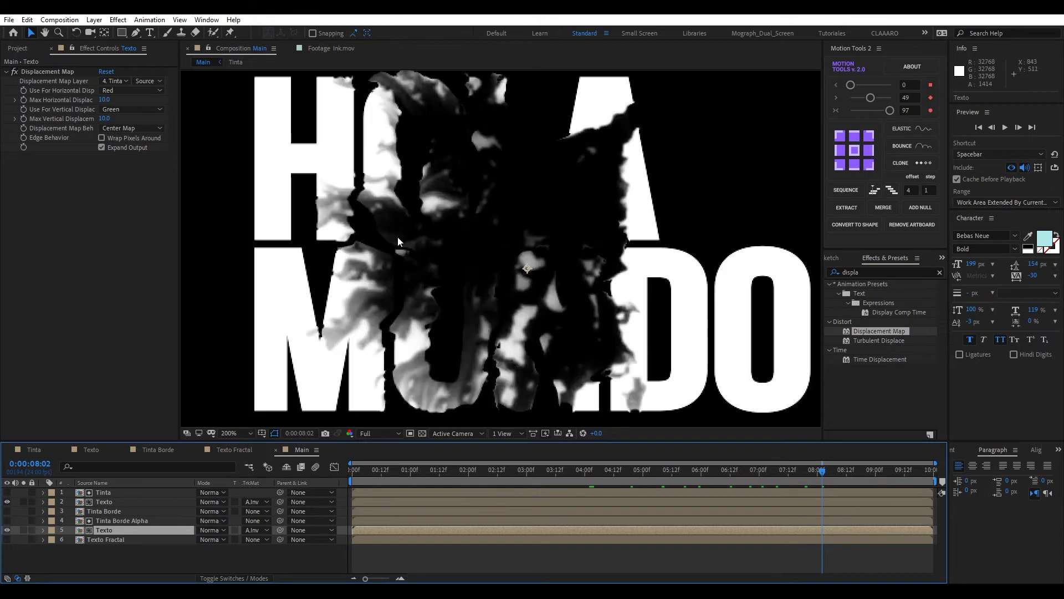
left_click_drag(398, 236, 424, 257)
key("v")
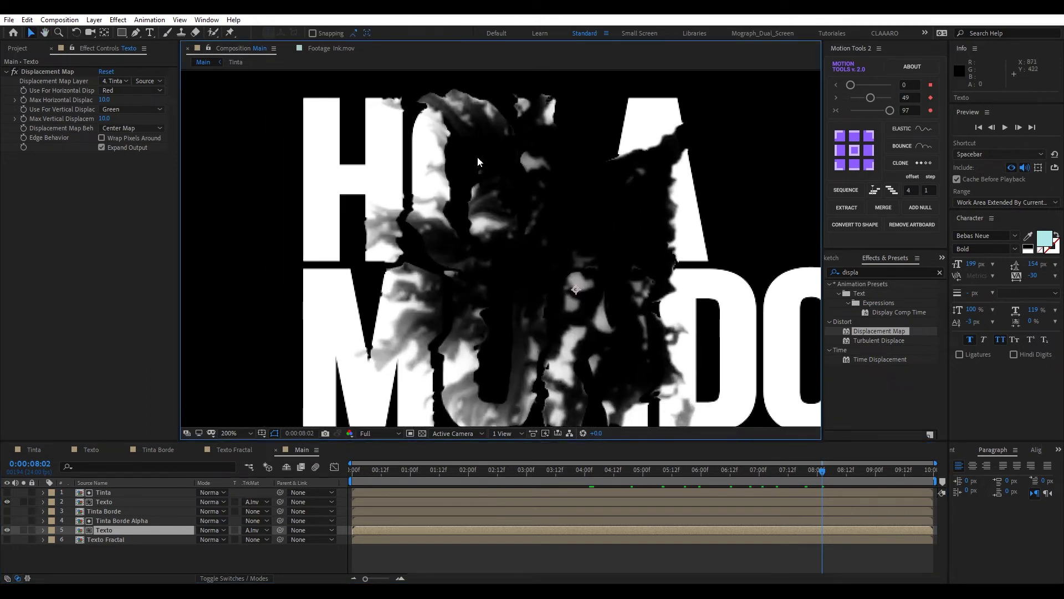
left_click(7, 530)
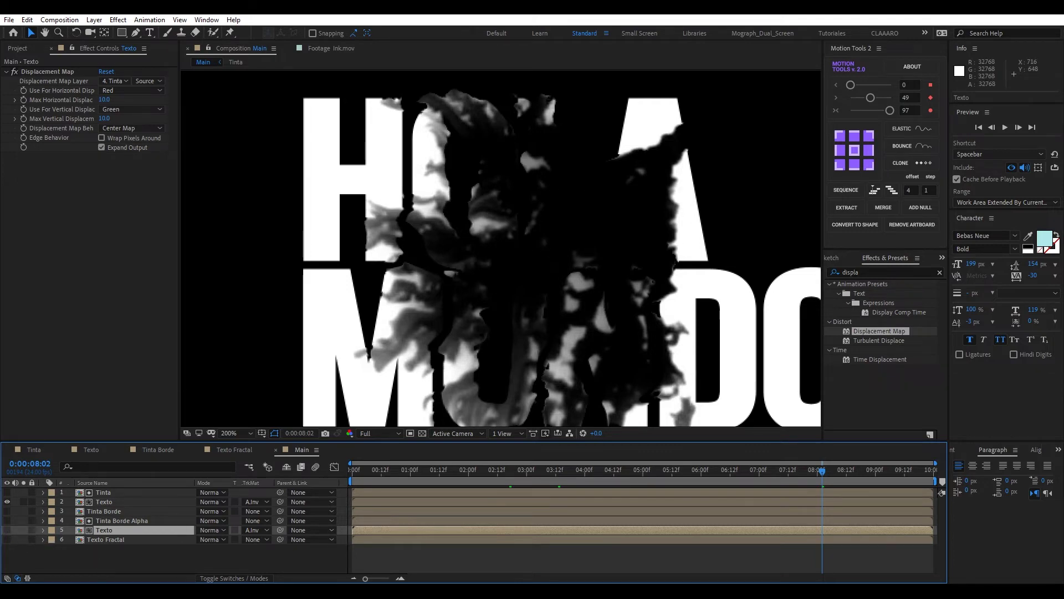
left_click(10, 529)
mouse_move(640, 294)
left_mouse_down()
mouse_move(573, 249)
mouse_move(485, 225)
left_mouse_up()
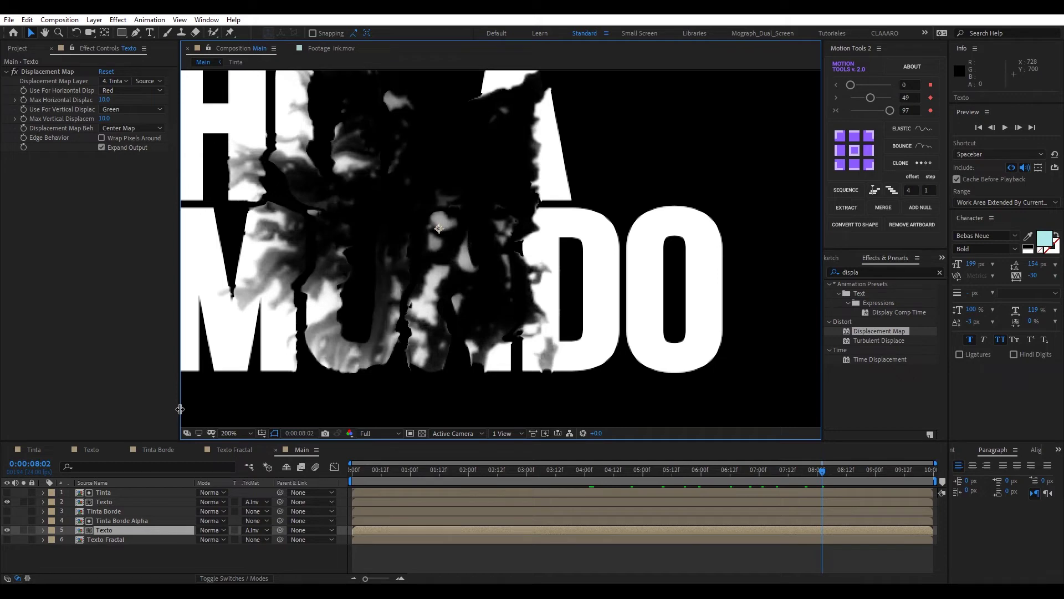
Make layer 6 Texto Fractal visible and scrub the playhead back to about five seconds.
key("comma")
key("comma")
key("comma")
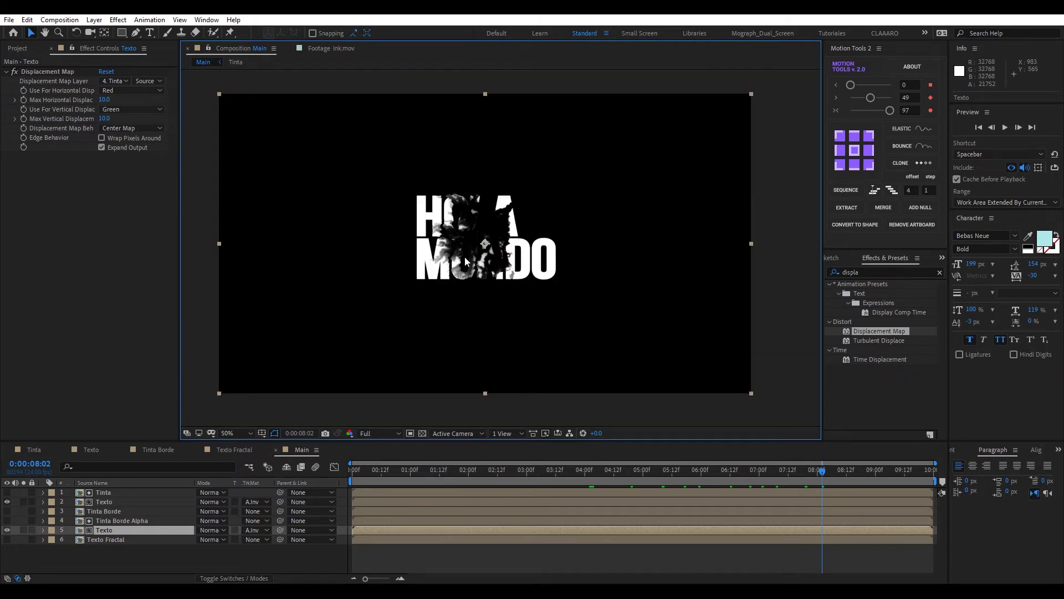
scroll(521, 237, "up", 2)
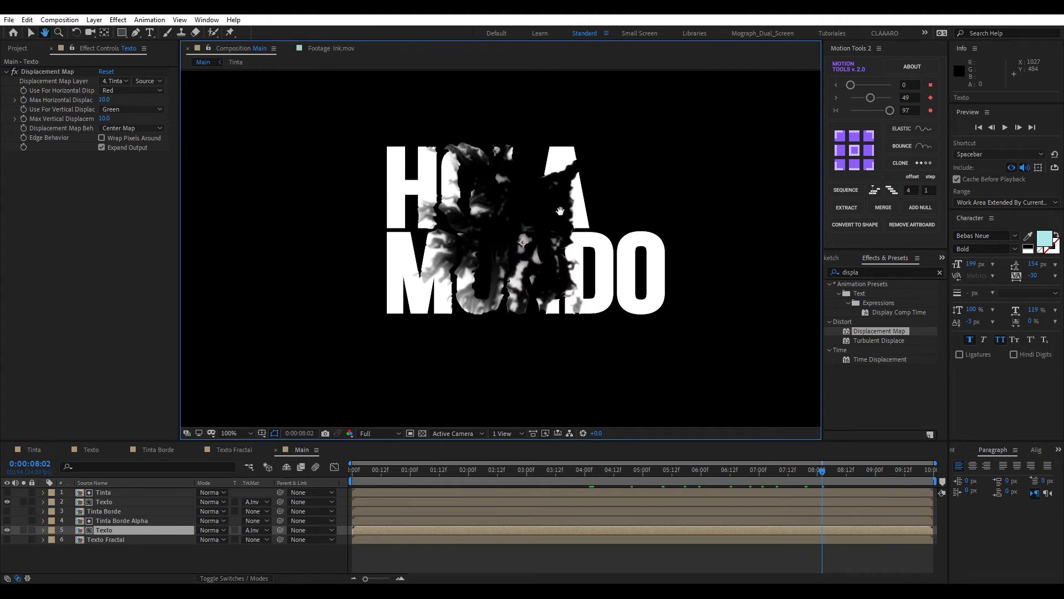
left_click(129, 539)
left_click(6, 539)
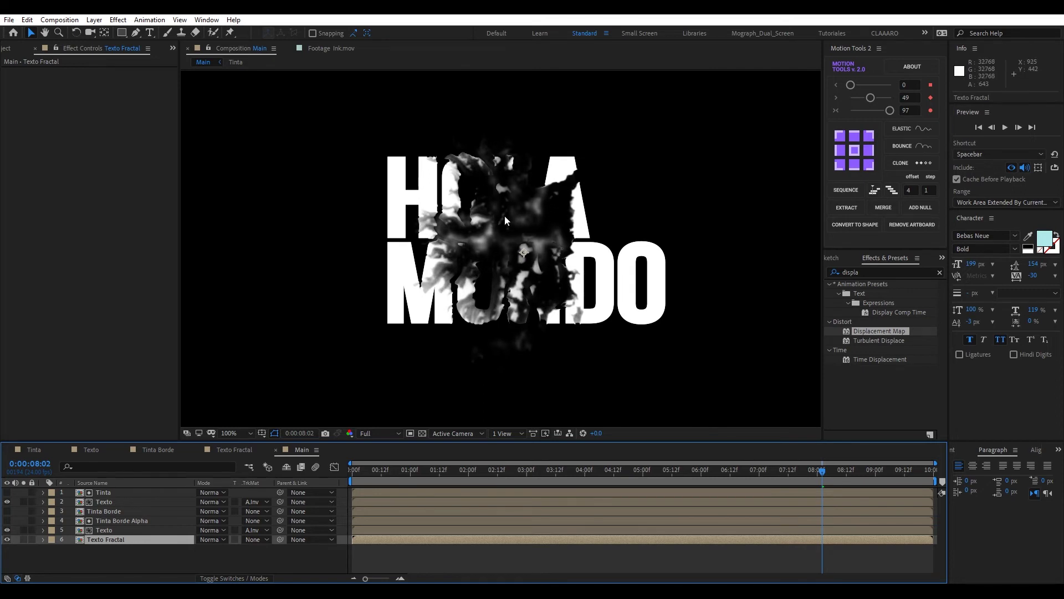
scroll(507, 219, "down", 2)
left_click_drag(815, 471, 667, 470)
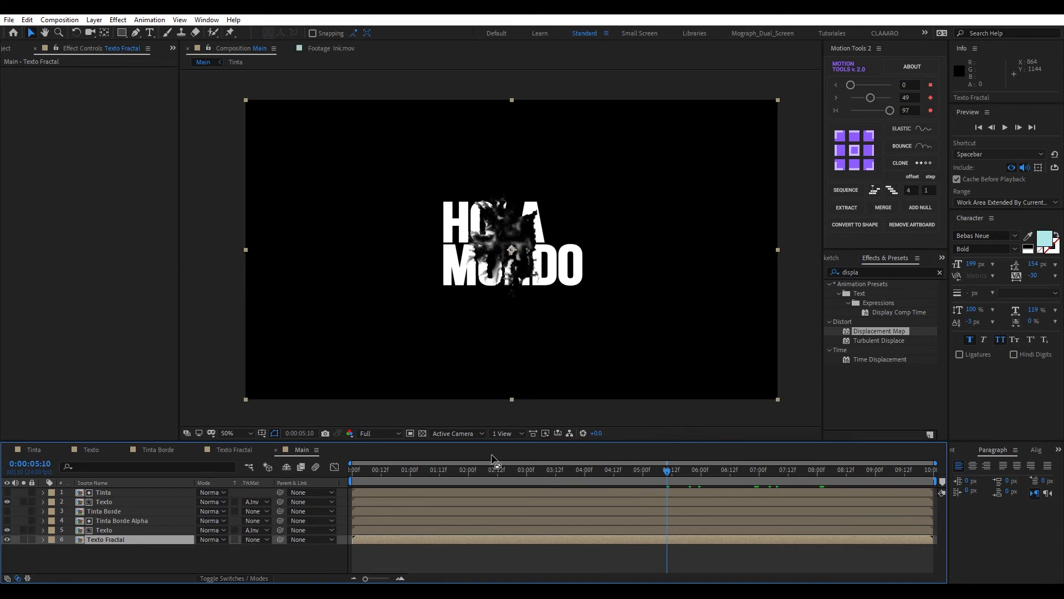
Switch the viewer to Half resolution and scrub to 0:00:05:20 to review the ink reveal.
left_click(387, 434)
left_click(377, 477)
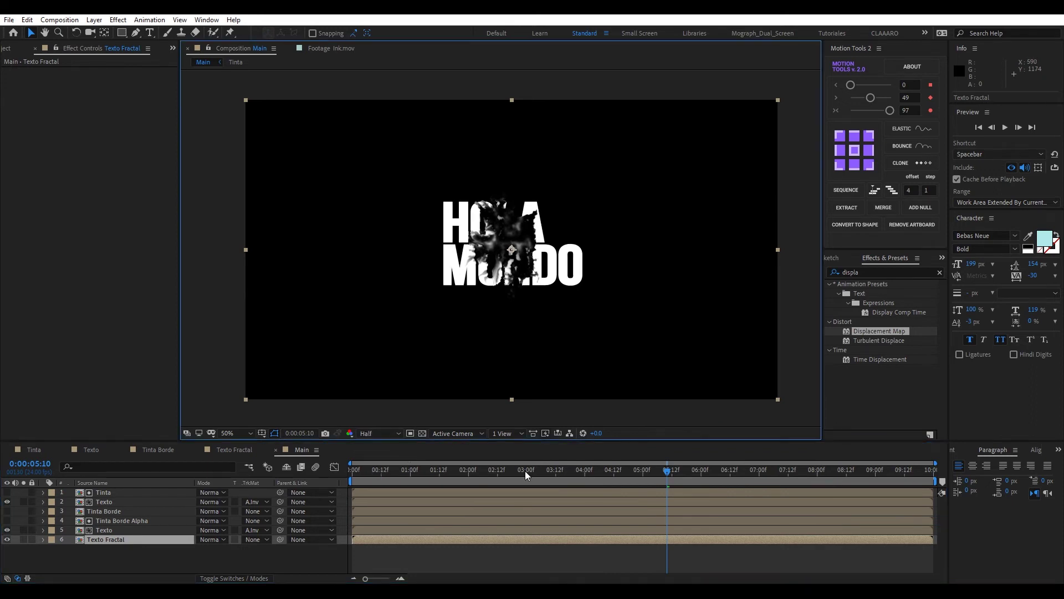
left_click(269, 562)
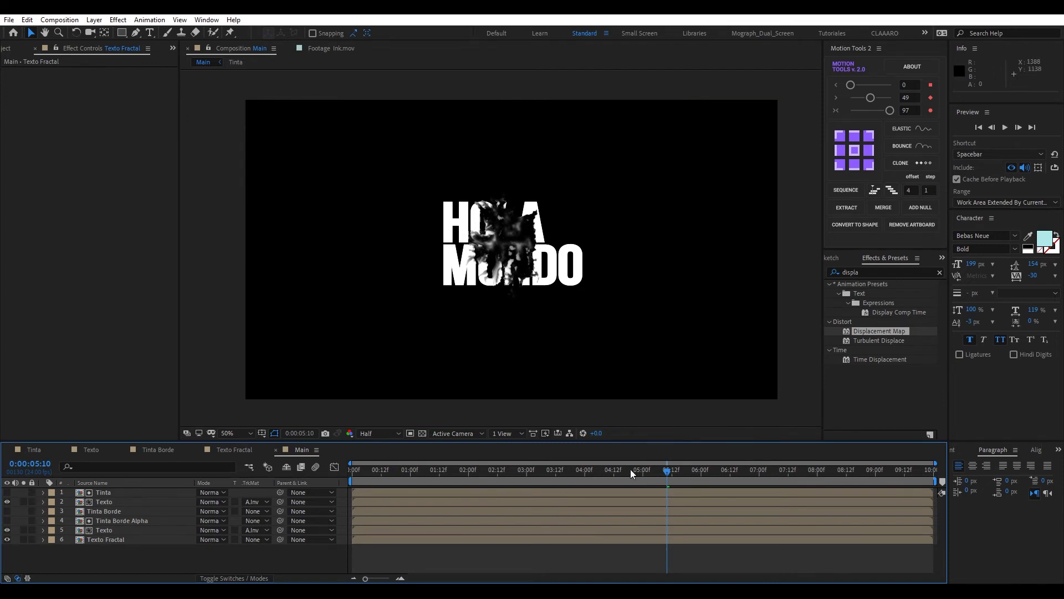
mouse_move(665, 471)
left_mouse_down()
mouse_move(431, 479)
mouse_move(689, 477)
left_mouse_up()
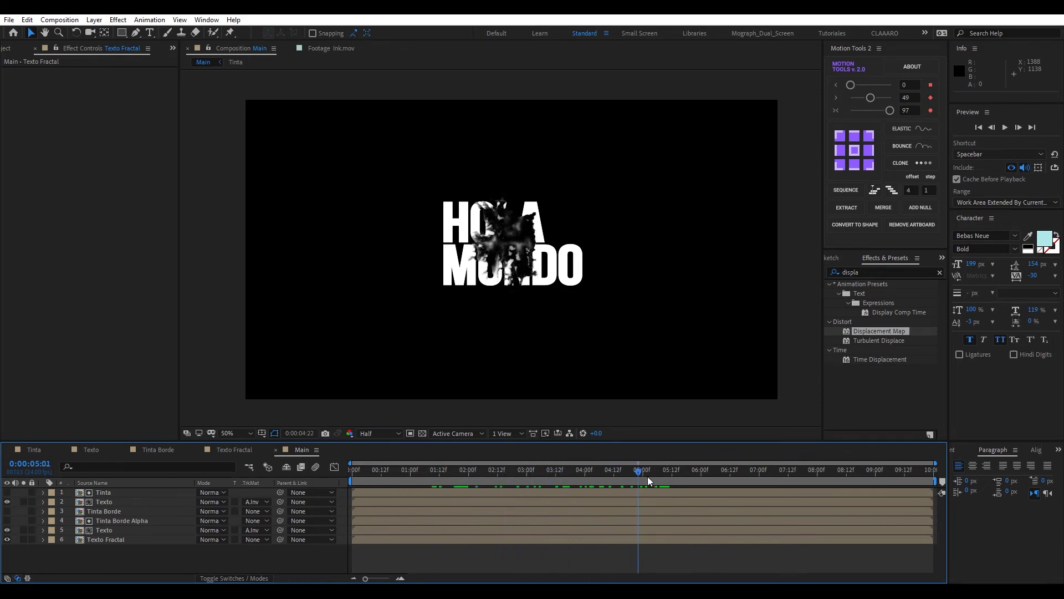
mouse_move(688, 477)
left_mouse_down()
mouse_move(900, 470)
mouse_move(776, 468)
left_mouse_up()
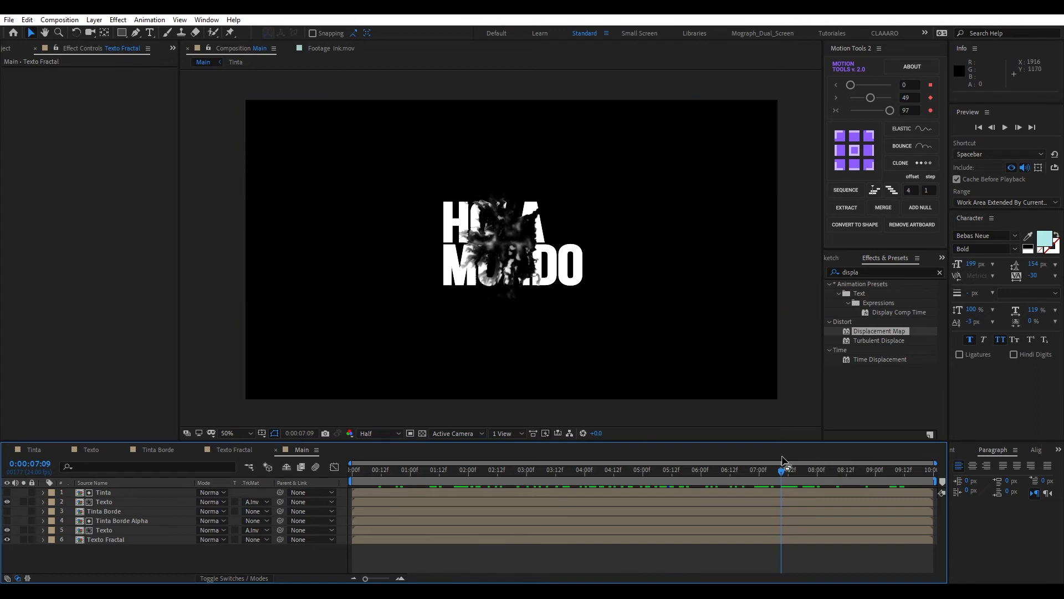
left_click_drag(772, 467, 691, 472)
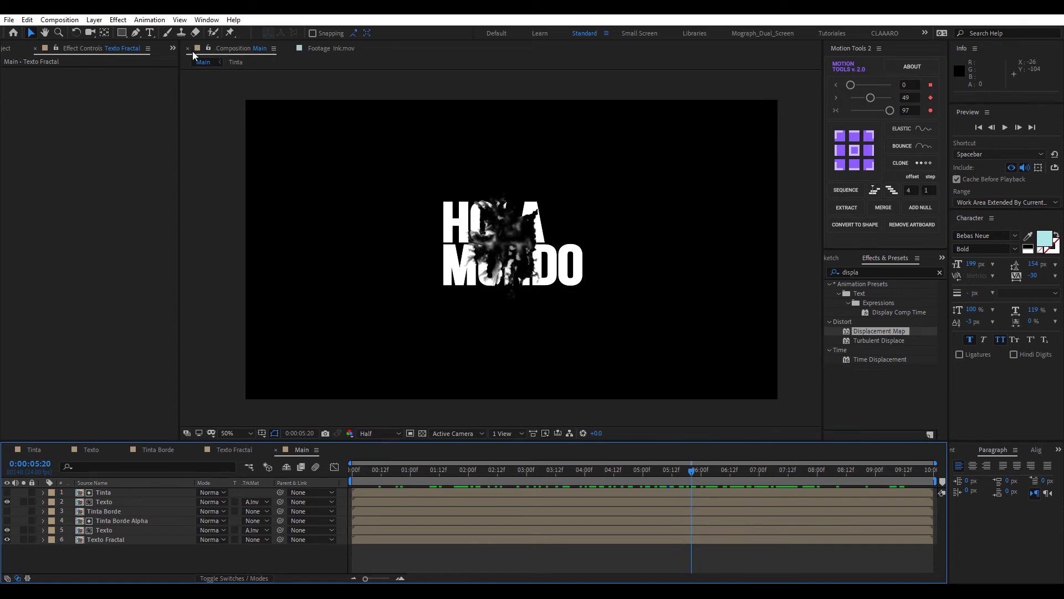
Lock the Main viewer and open a New Comp Viewer showing the Tinta composition.
left_click(208, 47)
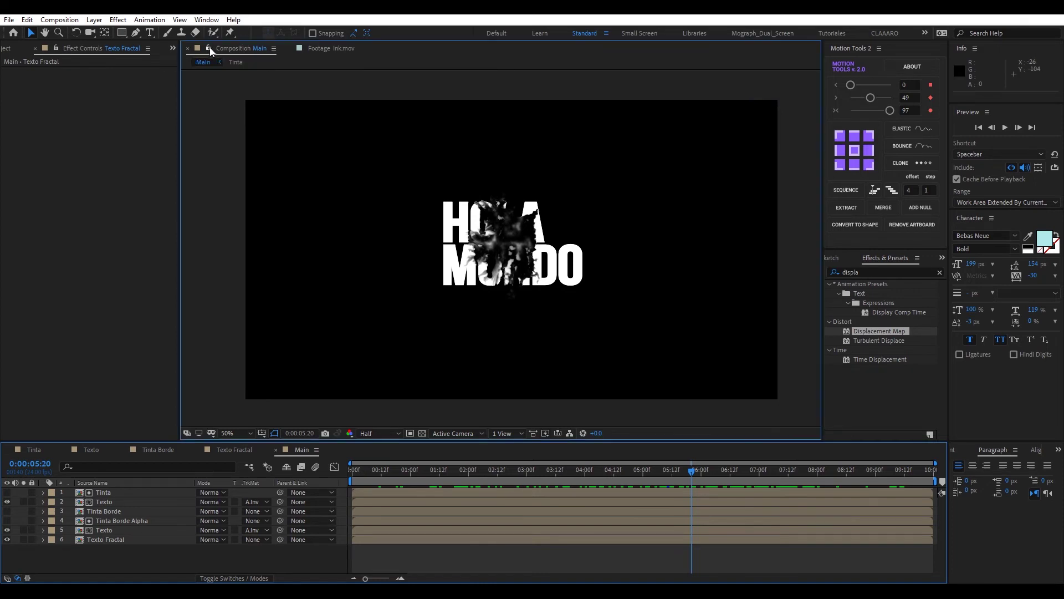
left_click(260, 49)
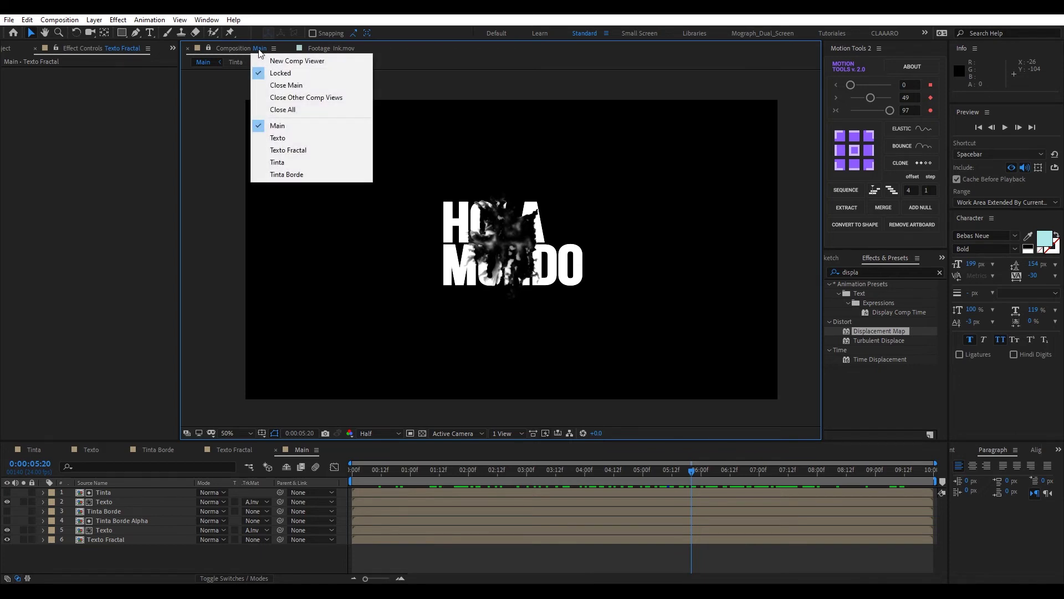
left_click(311, 62)
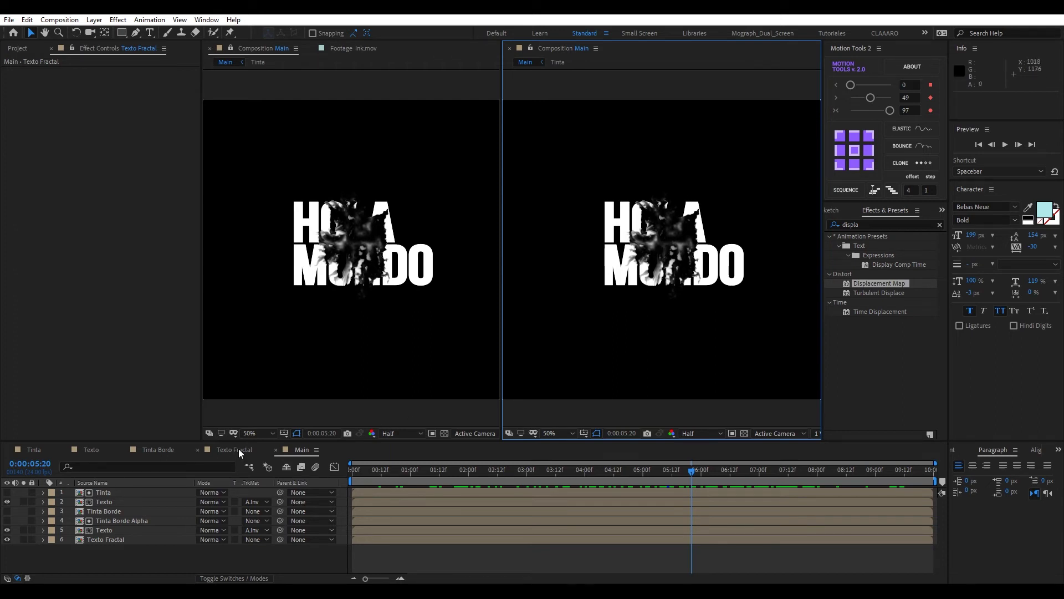
left_click(35, 451)
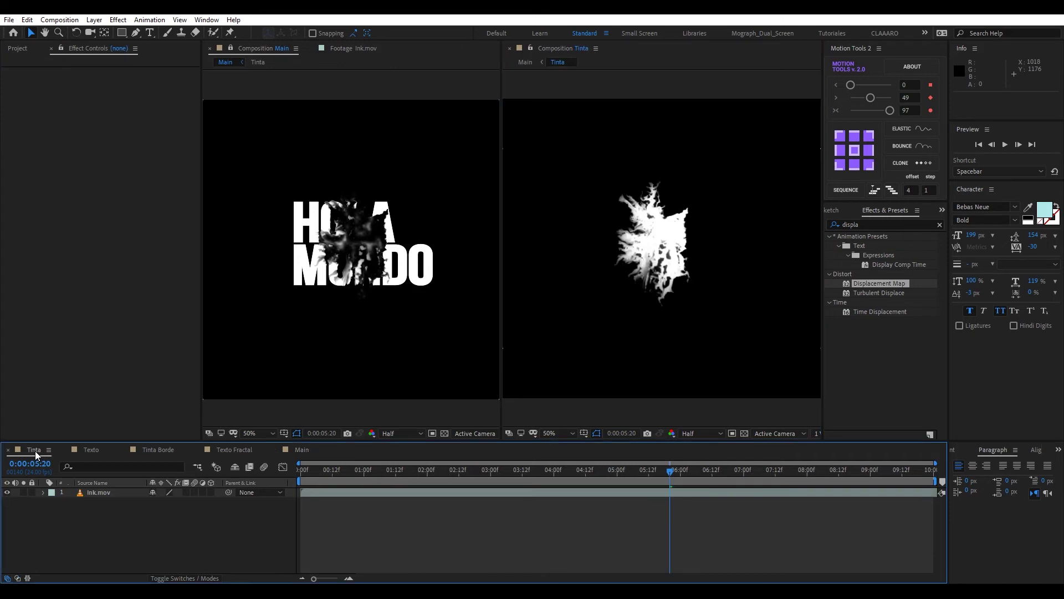
Move the Ink.mov splash in the Tinta viewer and set the preview back to Full resolution.
left_click(107, 493)
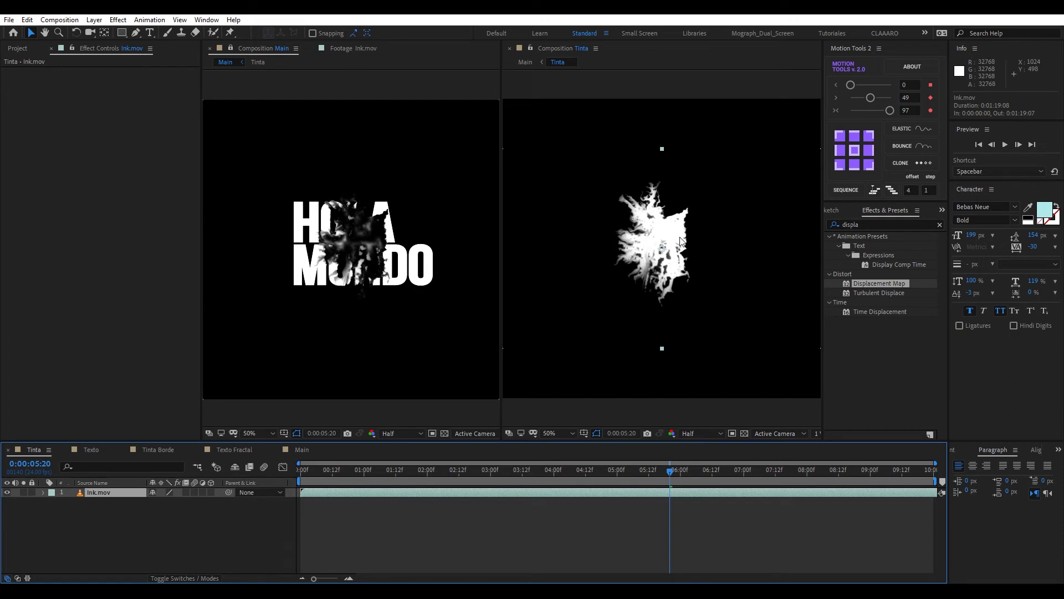
mouse_move(672, 236)
left_mouse_down()
mouse_move(612, 207)
mouse_move(613, 237)
left_mouse_up()
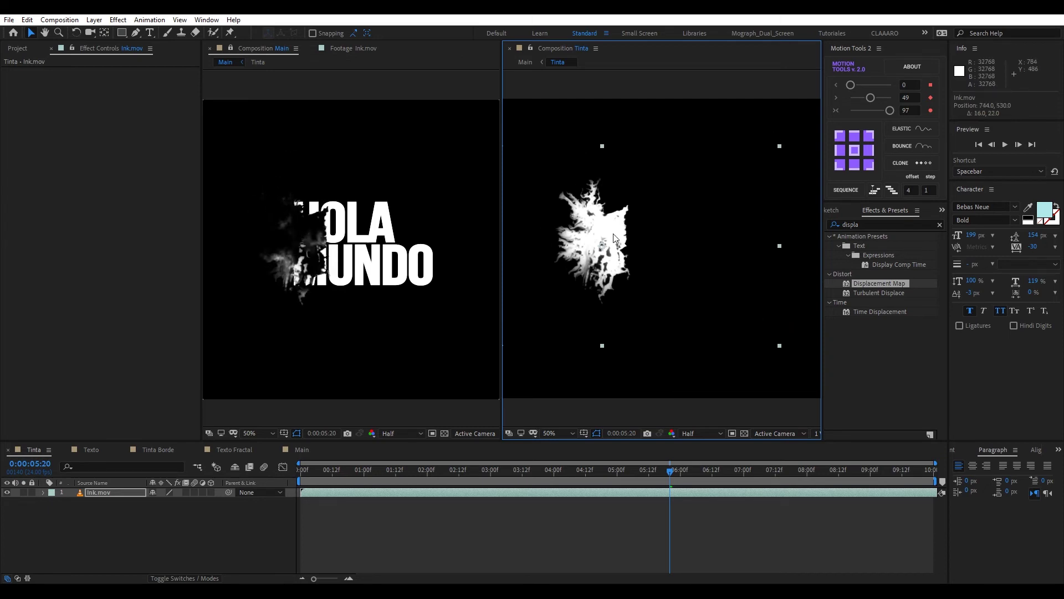
scroll(295, 241, "up", 2)
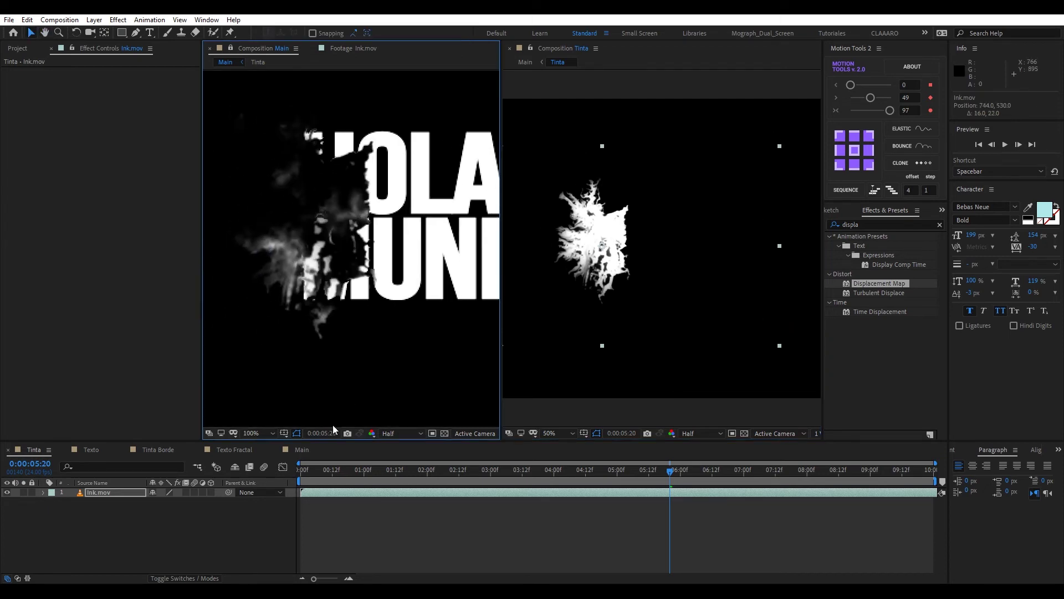
left_click(392, 433)
left_click(397, 460)
scroll(394, 369, "up", 2)
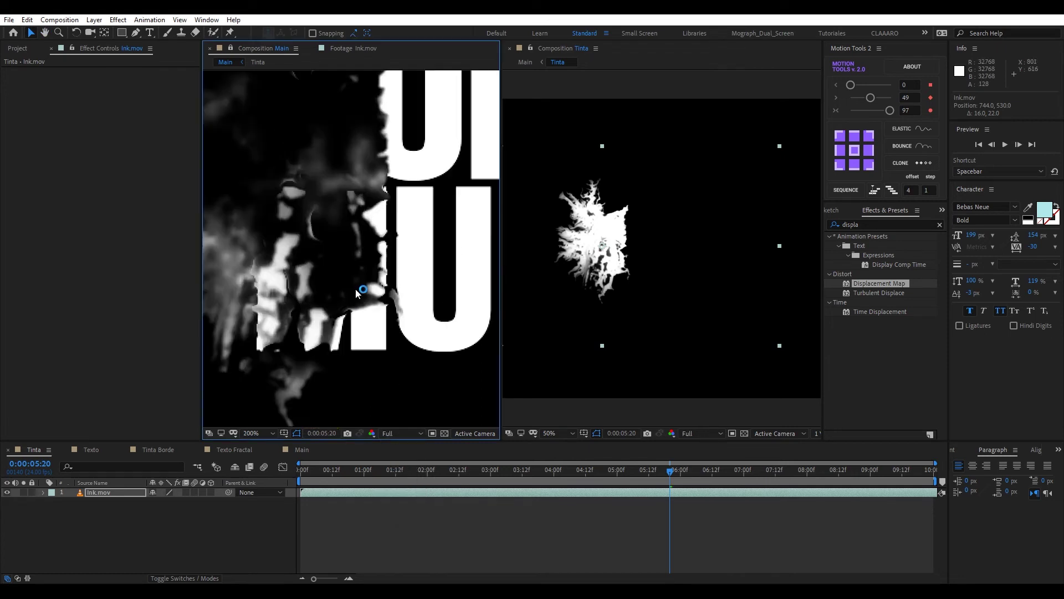
left_click_drag(599, 229, 629, 238)
Slide the Ink.mov layer bar earlier in the Tinta timeline.
left_click(730, 493)
left_click_drag(691, 496, 712, 497)
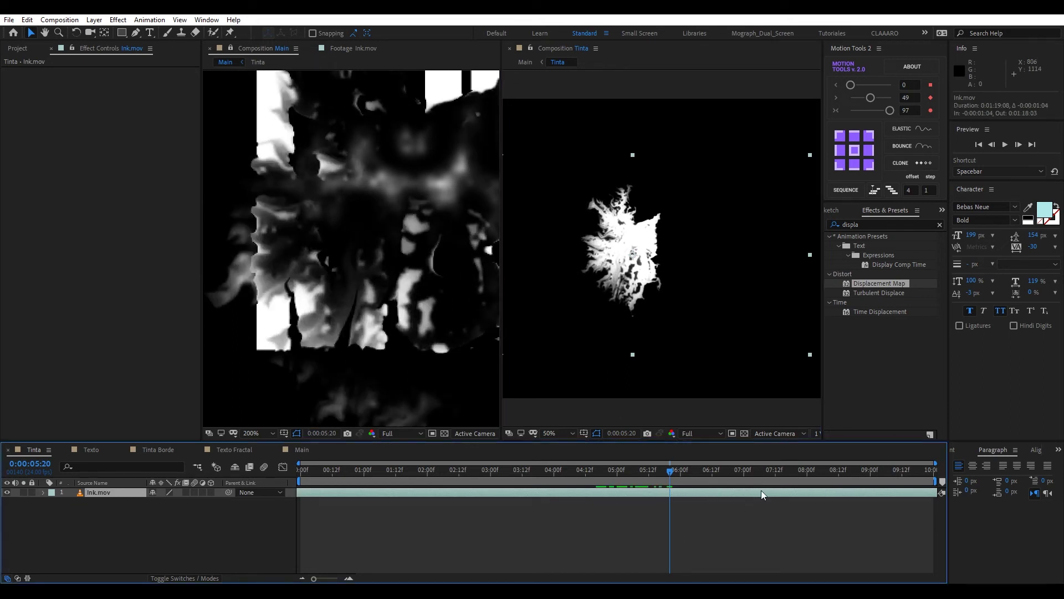
key("comma")
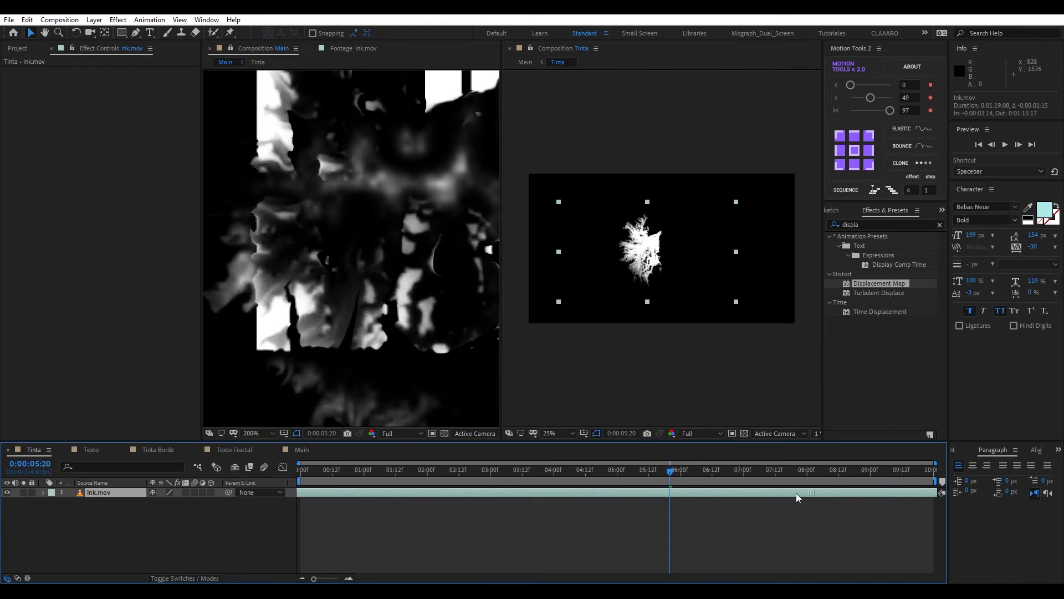
left_click_drag(913, 495, 567, 488)
scroll(404, 241, "down", 1)
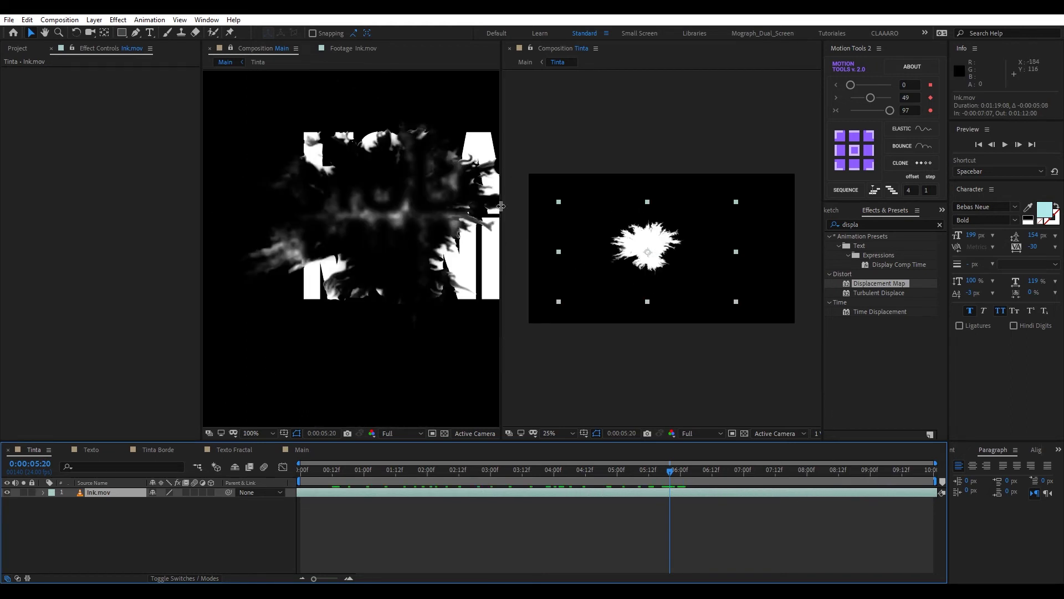
Fine-tune the splash position, shift Ink.mov earlier again, and inspect the eroded text in Main.
left_click_drag(644, 254, 656, 284)
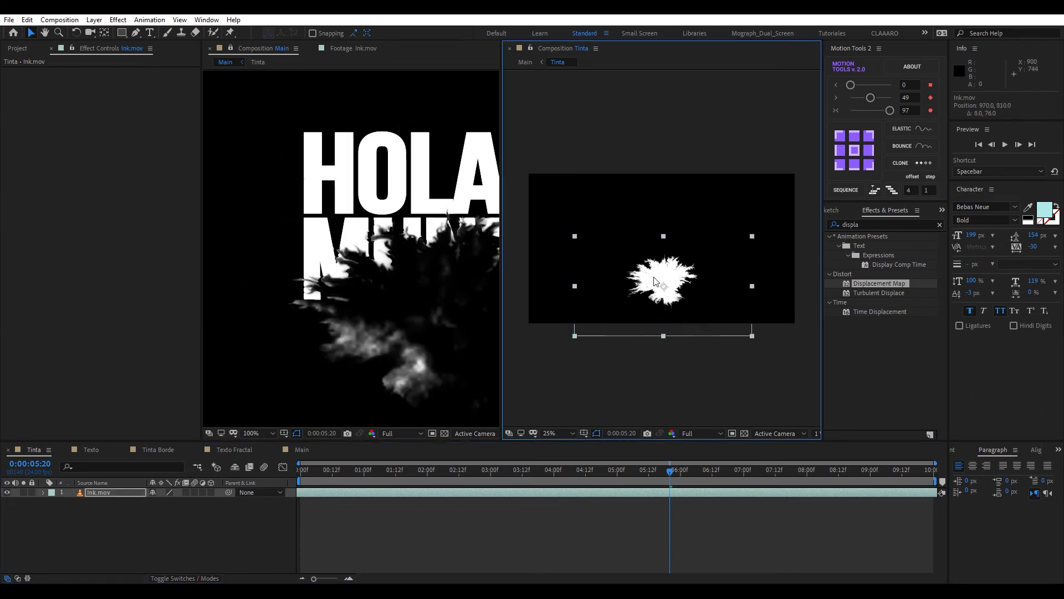
scroll(363, 294, "down", 1)
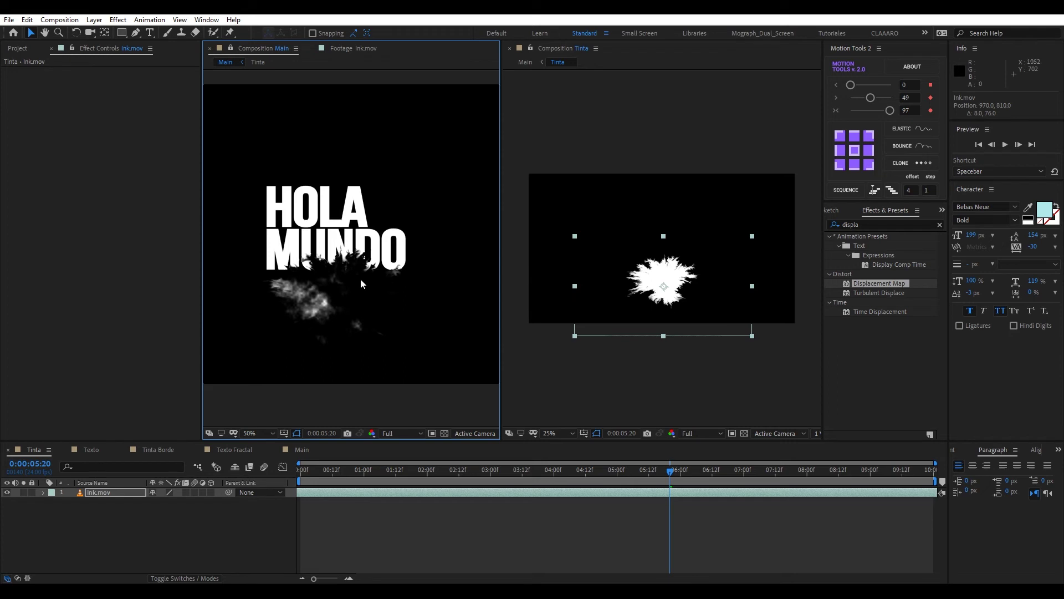
left_click_drag(638, 272, 618, 258)
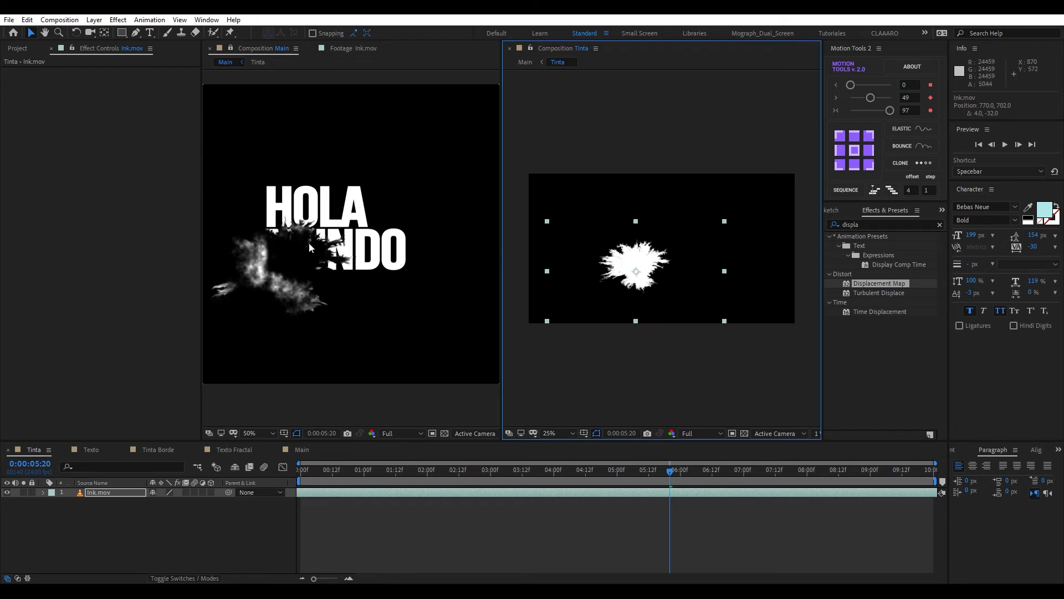
left_click(664, 494)
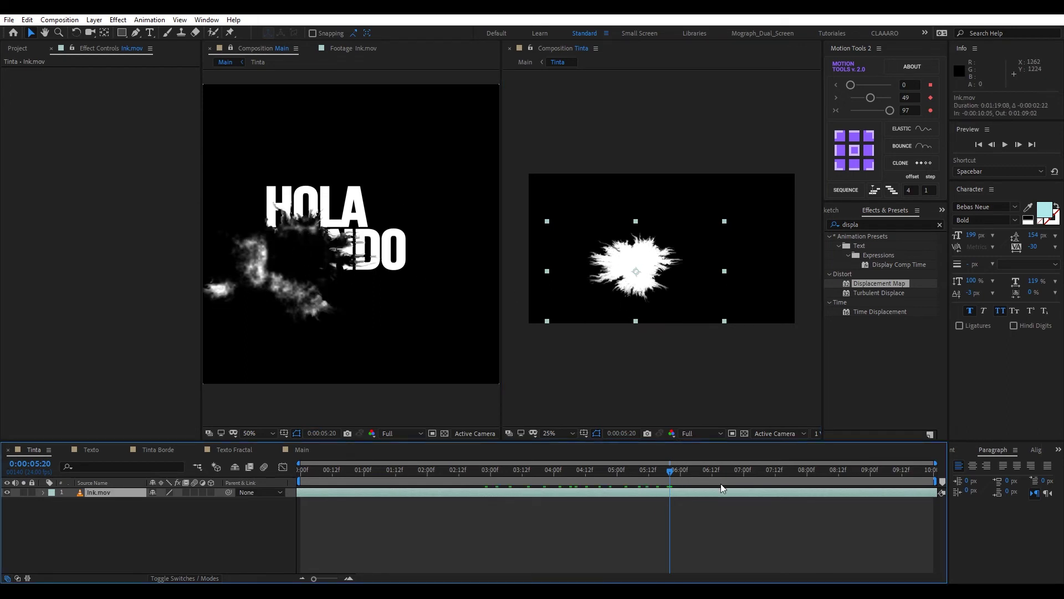
left_click_drag(592, 480, 349, 481)
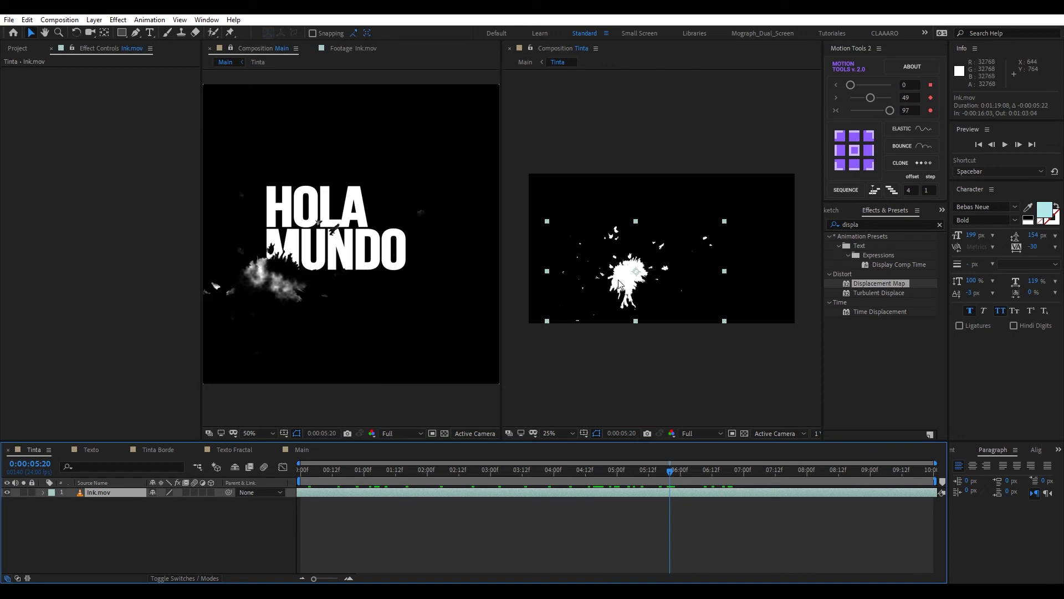
left_click_drag(649, 270, 620, 263)
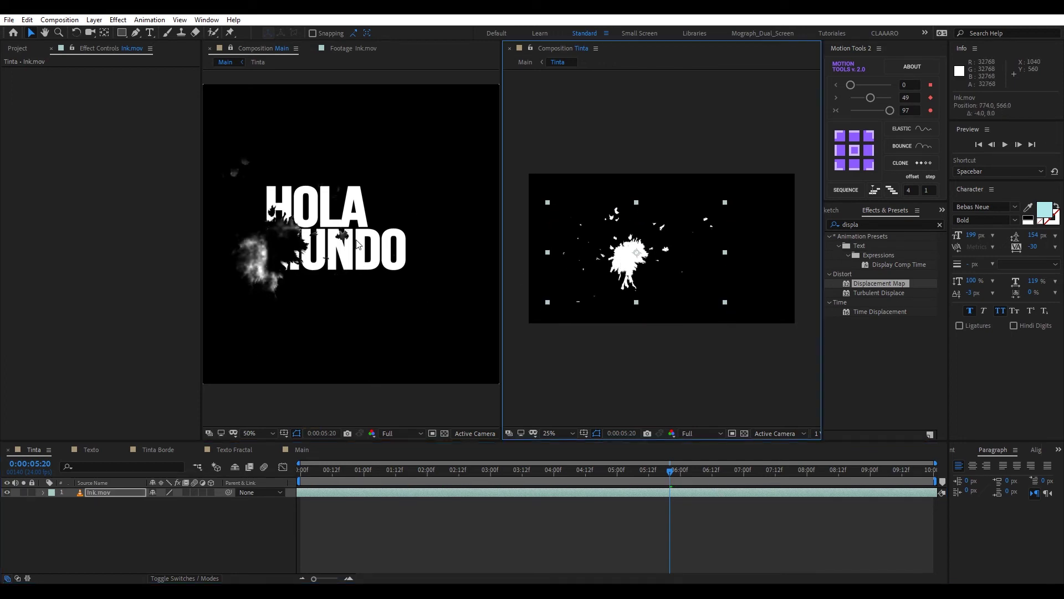
scroll(323, 247, "up", 2)
left_click_drag(318, 228, 375, 275)
Open the Texto Fractal Tinta precomp, select its fractal layer and adjust Fractal Noise Evolution.
key("v")
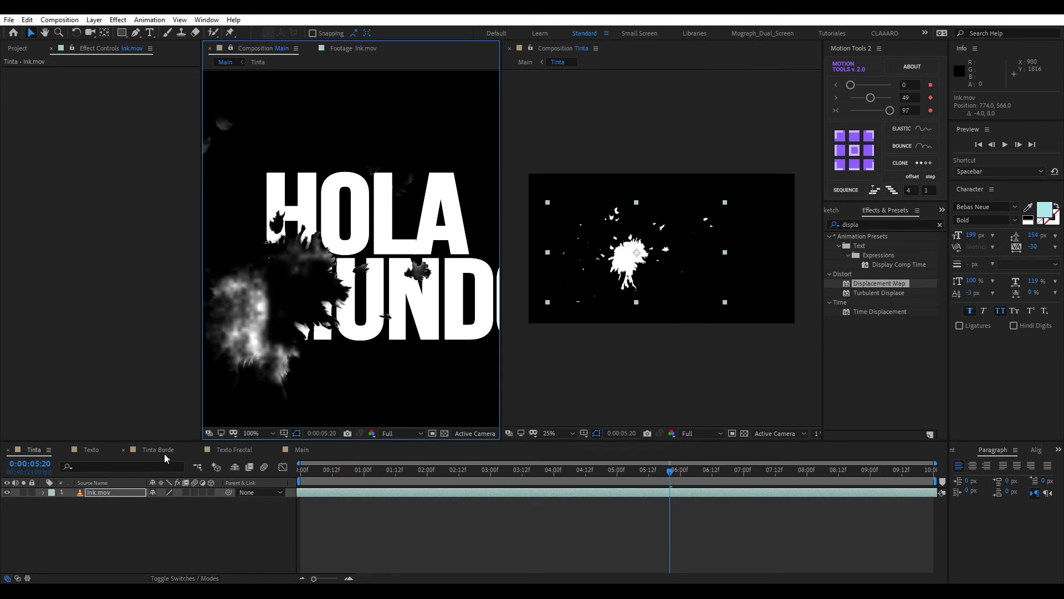
left_click(232, 450)
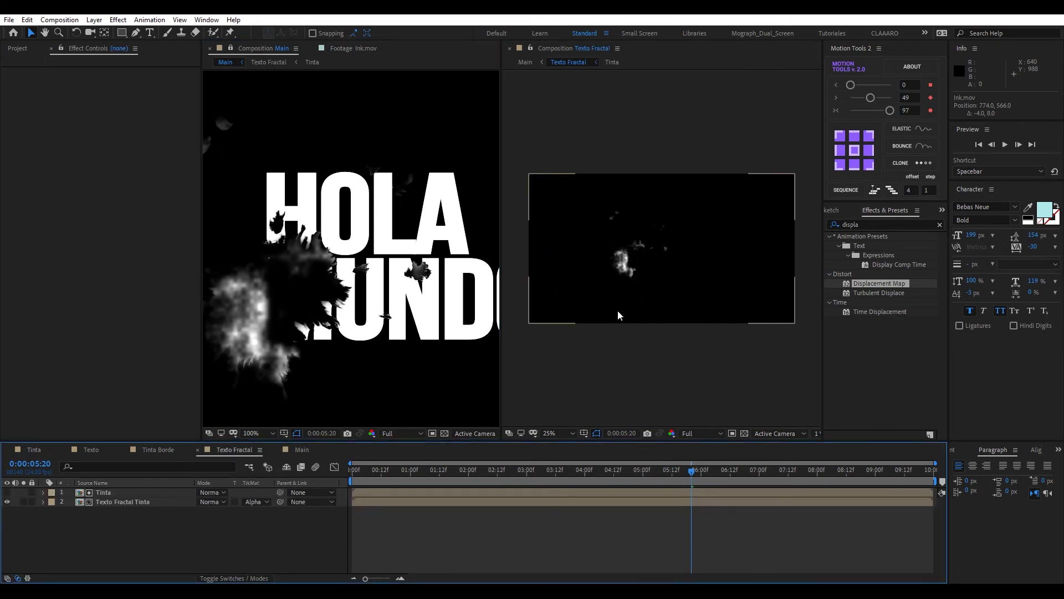
double_click(133, 503)
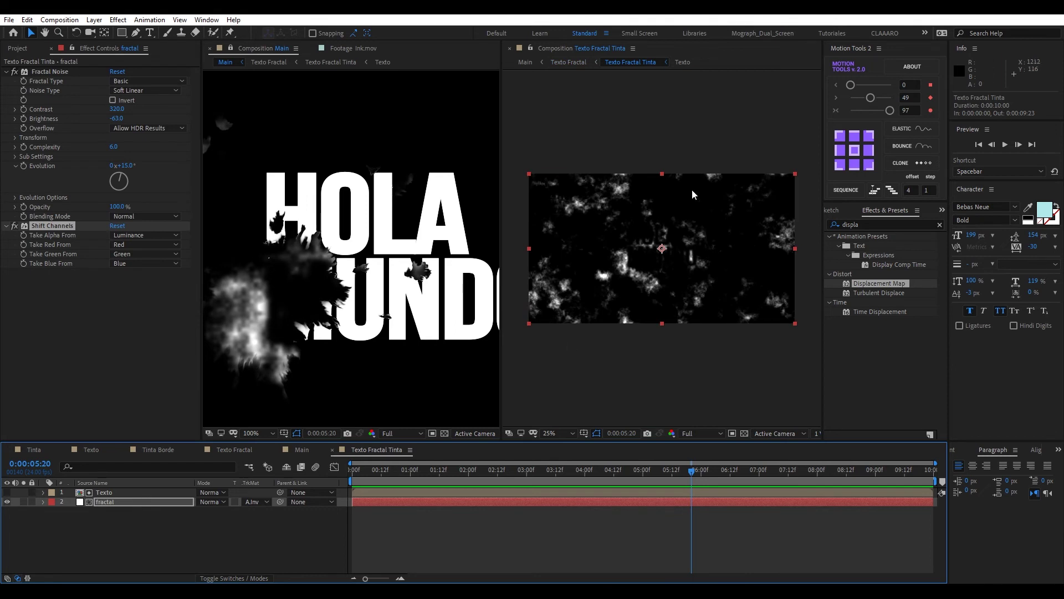
left_click(116, 502)
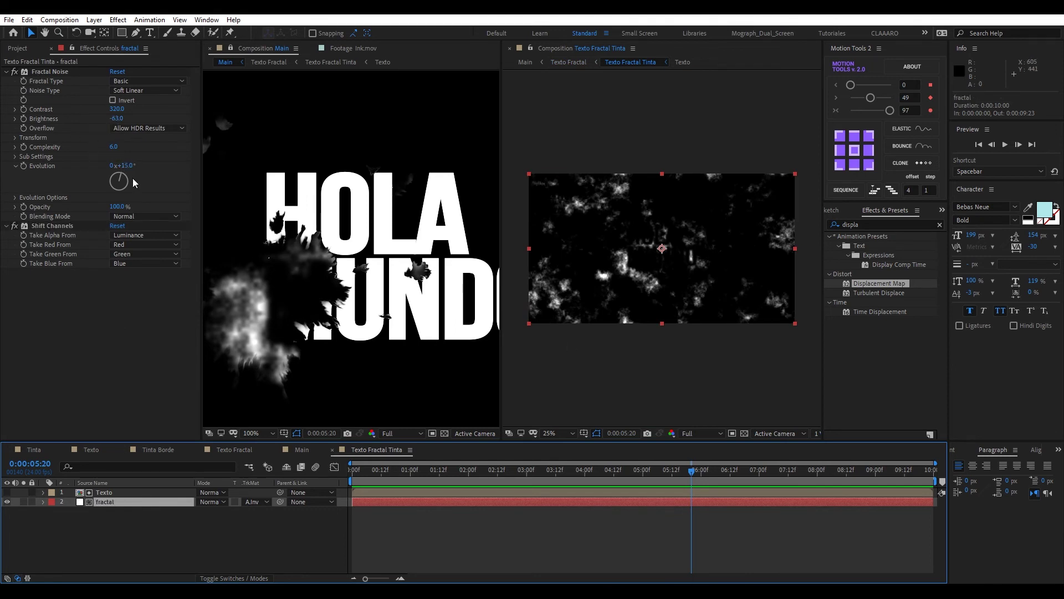
left_click_drag(128, 167, 61, 167)
Set Fractal Noise Contrast to 414, Brightness to -115 and Evolution to 76°.
scroll(328, 264, "down", 3)
scroll(347, 268, "up", 1)
left_click_drag(347, 268, 313, 283)
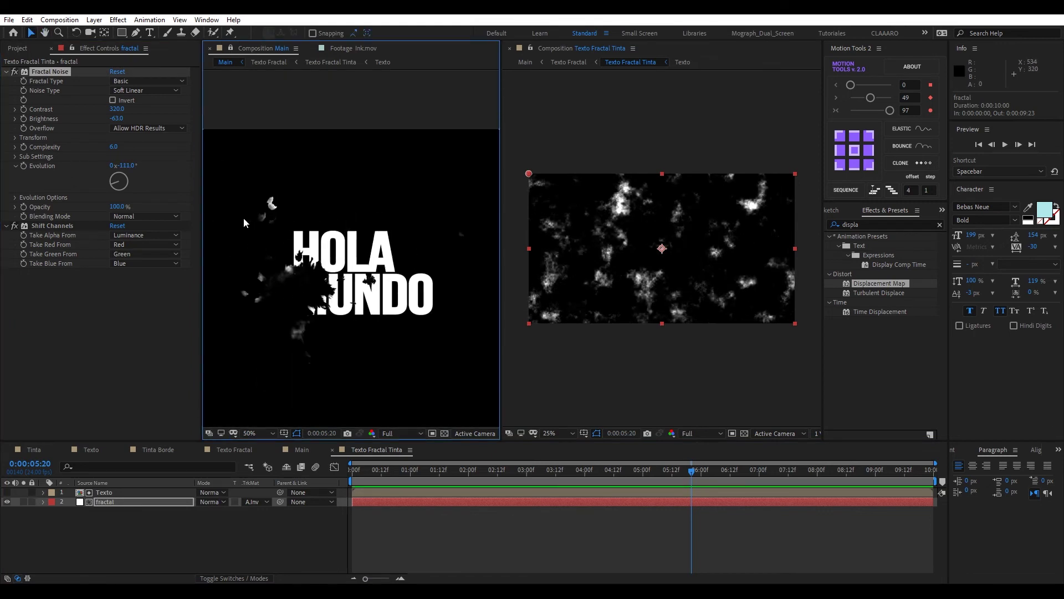
left_click_drag(116, 109, 118, 119)
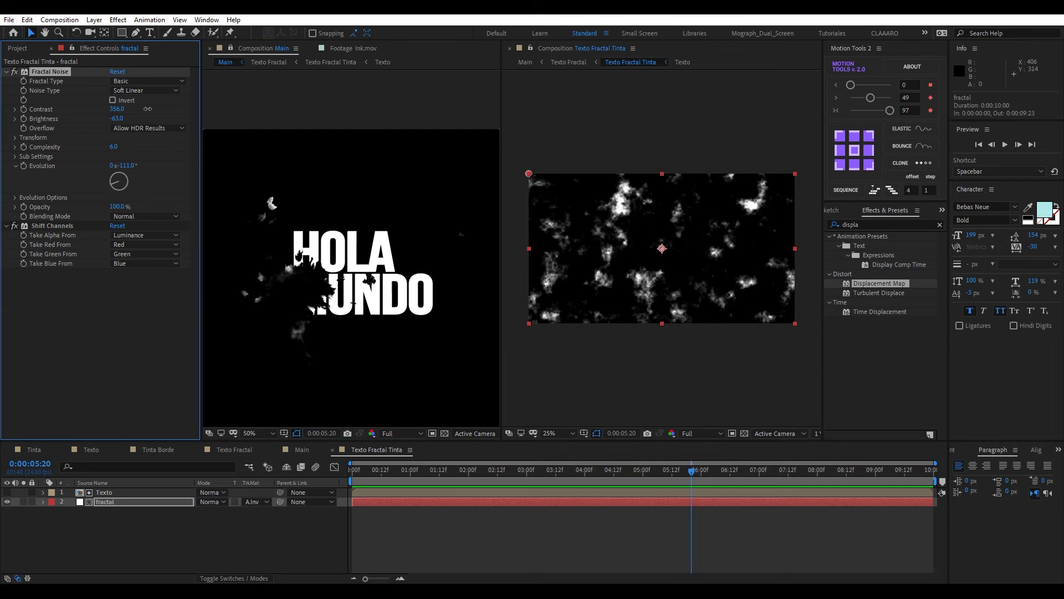
left_click_drag(118, 119, 103, 122)
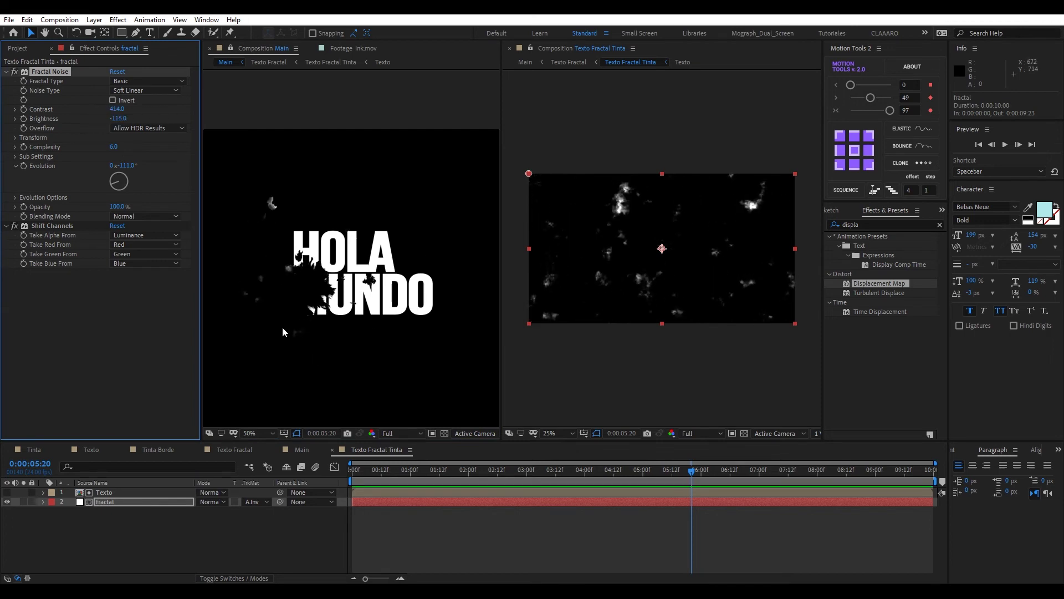
mouse_move(122, 166)
left_mouse_down()
mouse_move(194, 167)
mouse_move(175, 178)
left_mouse_up()
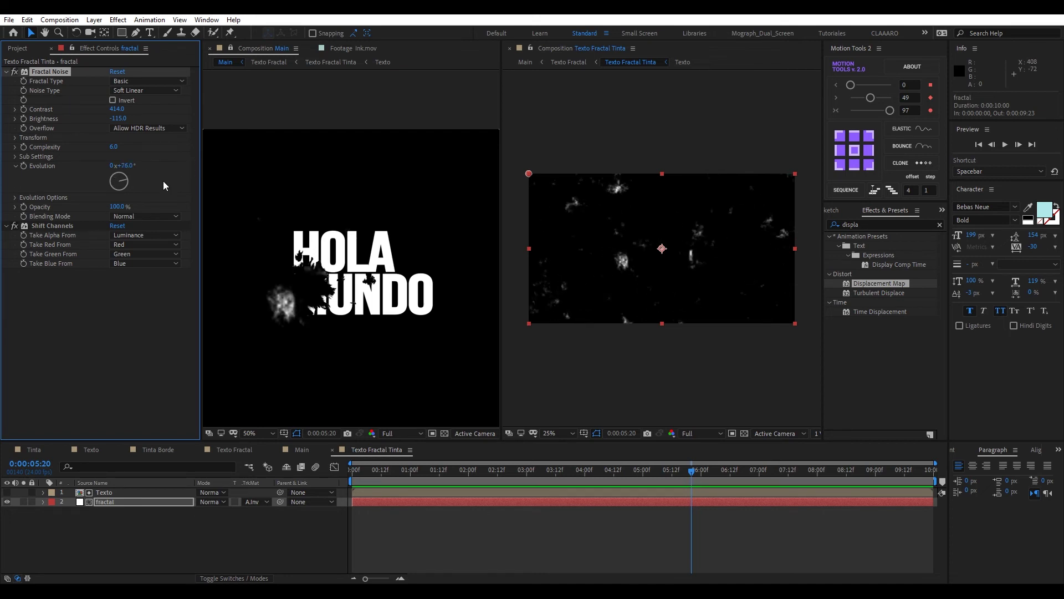
left_click(35, 450)
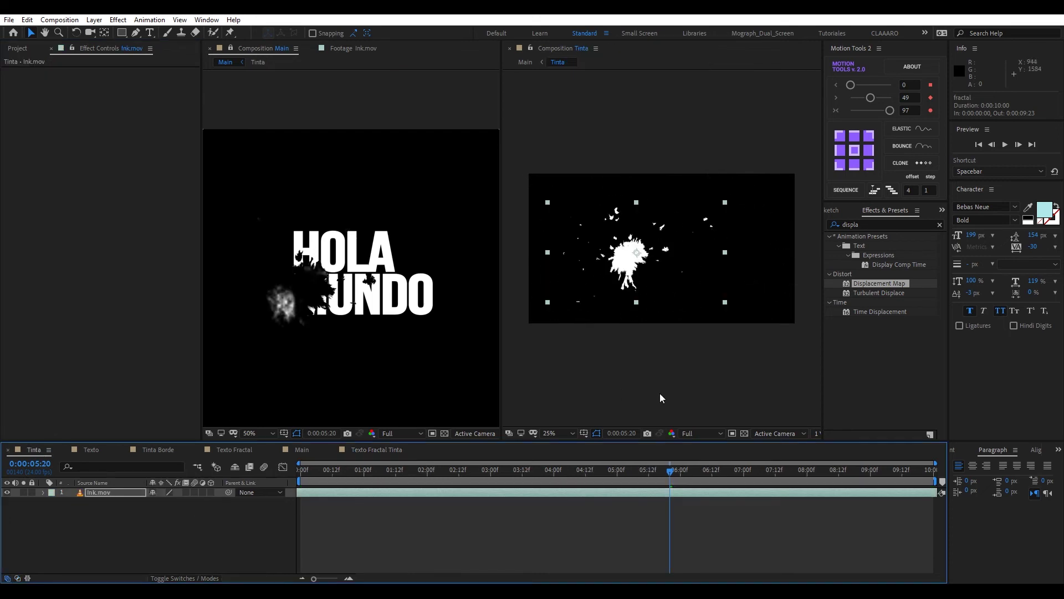
Shift the ink splash up and right in Tinta, then check Main from 0:00:05:03 to 0:00:06:21.
mouse_move(614, 258)
left_mouse_down()
mouse_move(663, 253)
mouse_move(660, 261)
left_mouse_up()
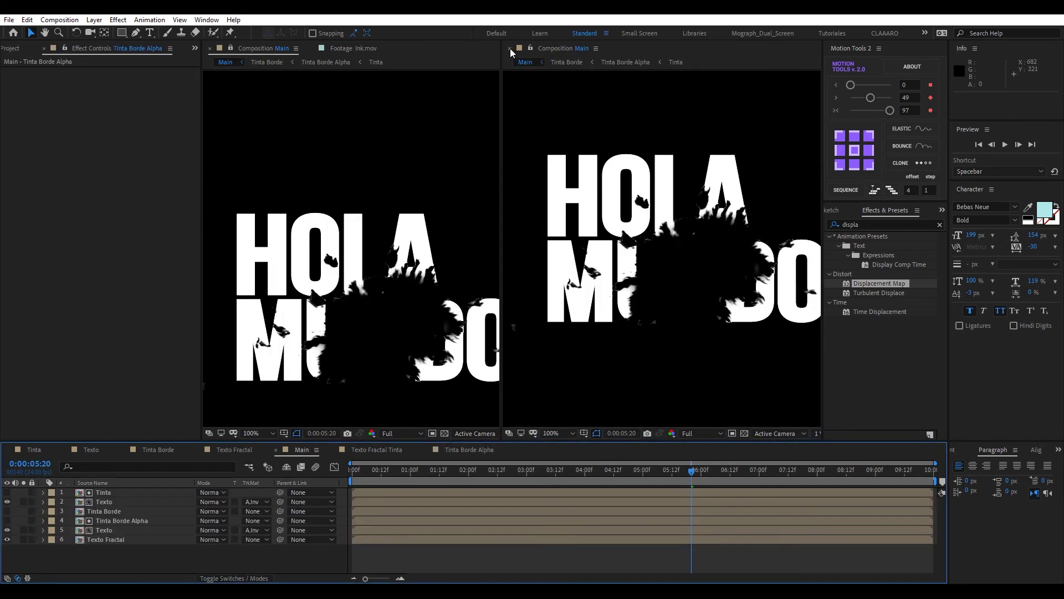
left_click(509, 49)
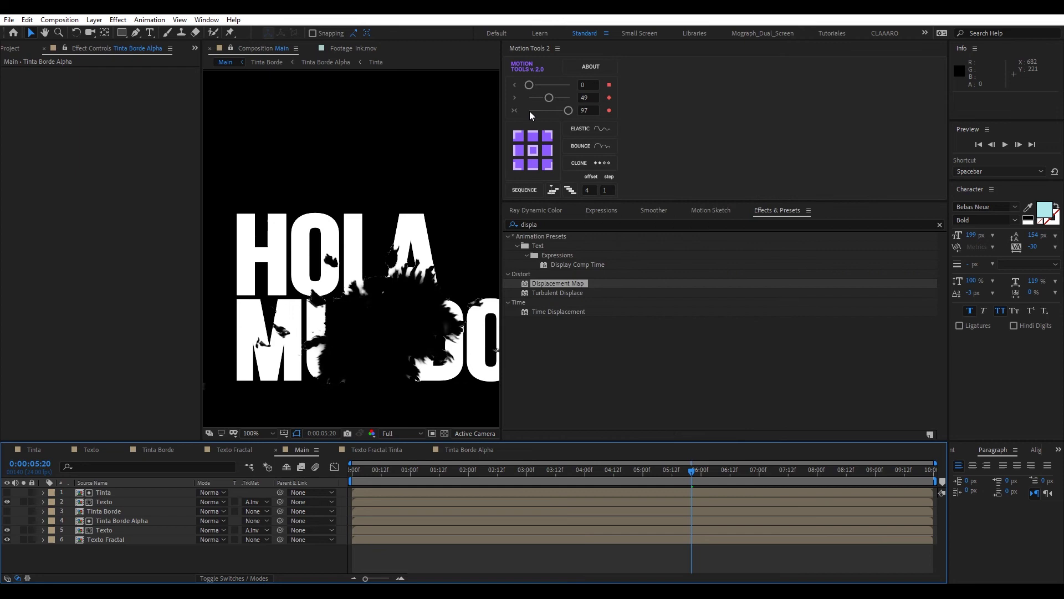
left_click_drag(502, 160, 824, 190)
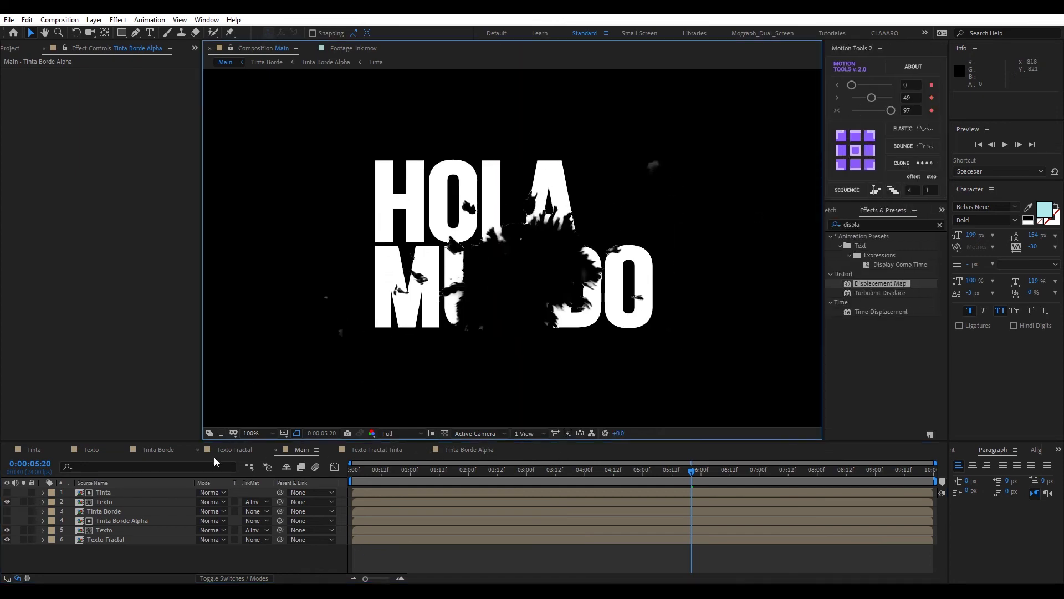
left_click_drag(692, 469, 651, 470)
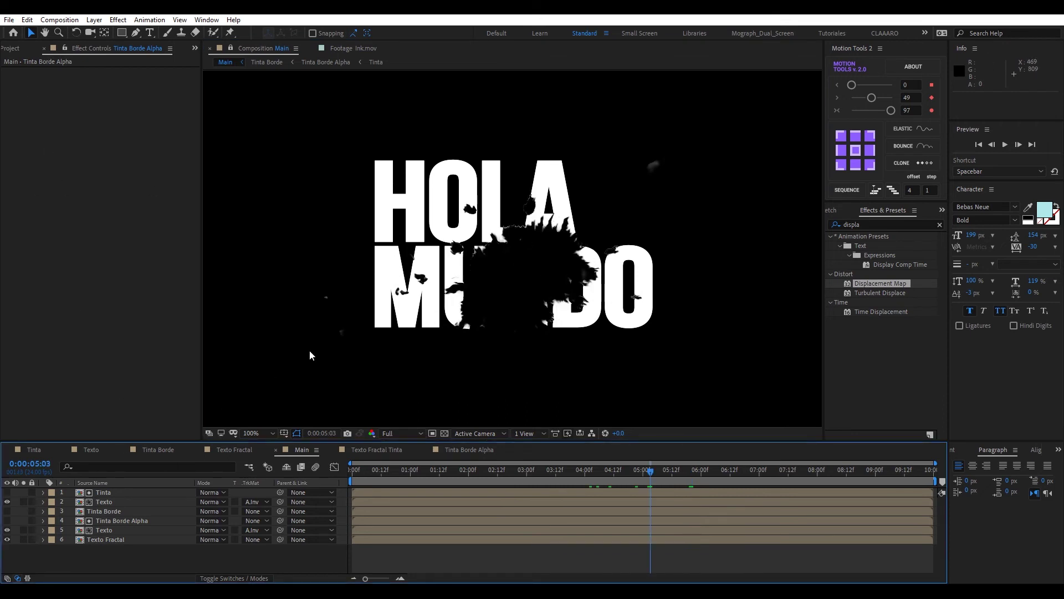
left_click_drag(656, 474, 751, 471)
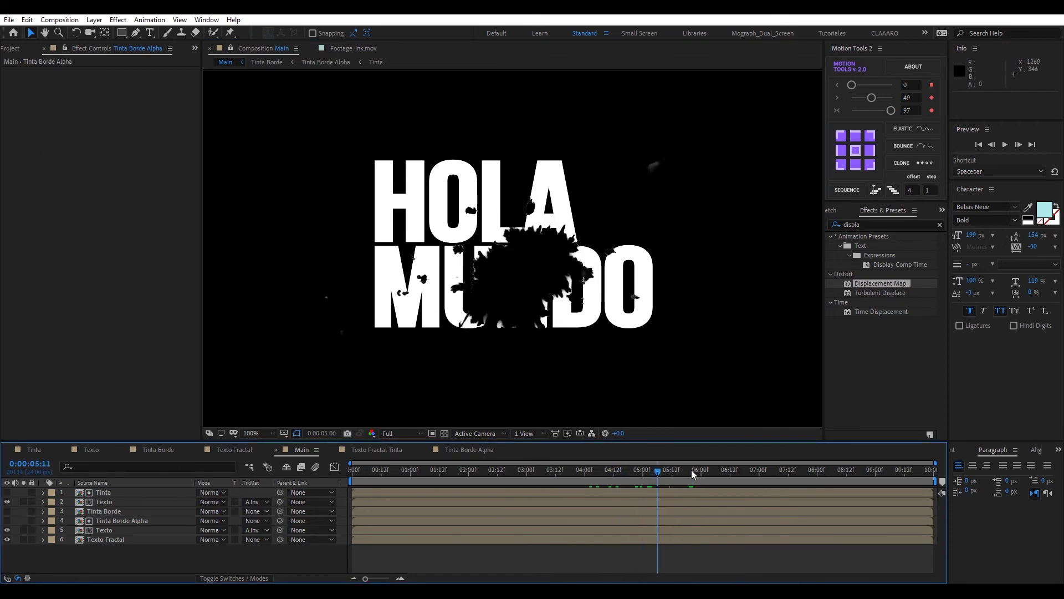
Add a new adjustment layer to the top of the Main composition.
left_click(94, 20)
mouse_move(109, 33)
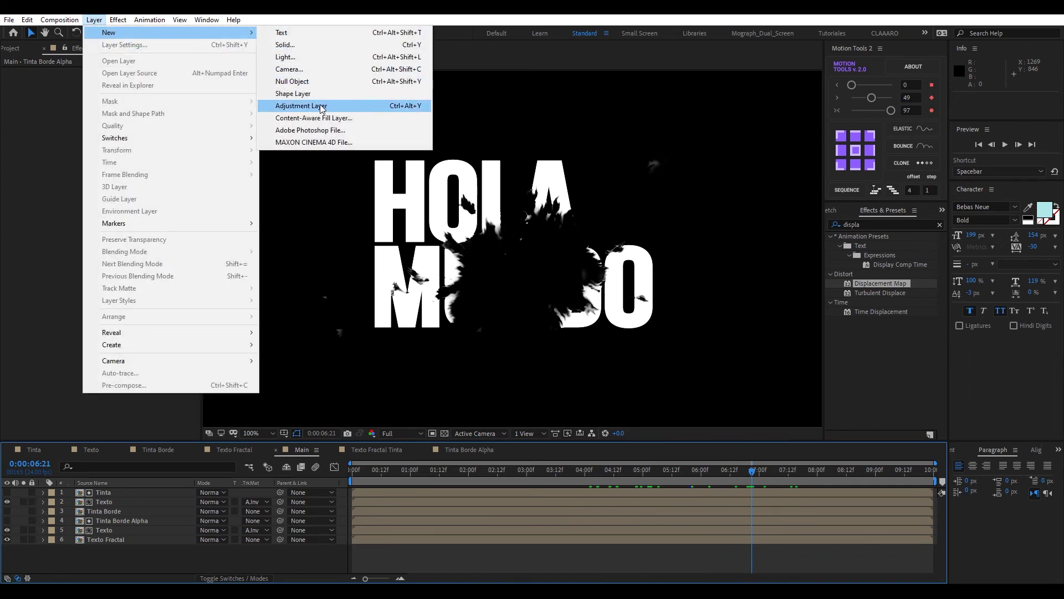
left_click(299, 106)
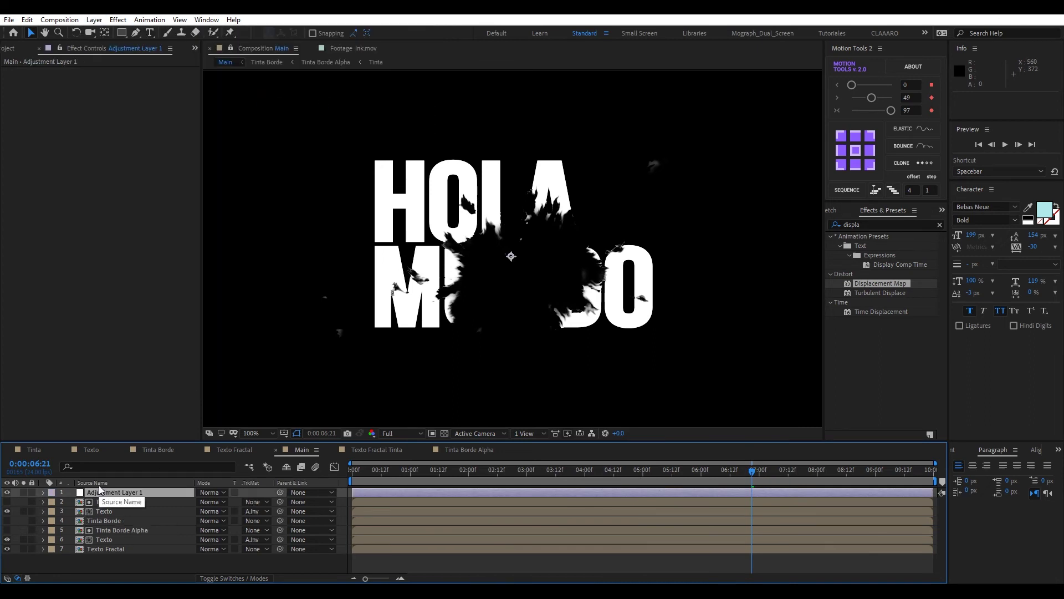
Apply Tint to Adjustment Layer 1 with Map White To dark red, then preview an earlier frame.
type("tin")
double_click(870, 368)
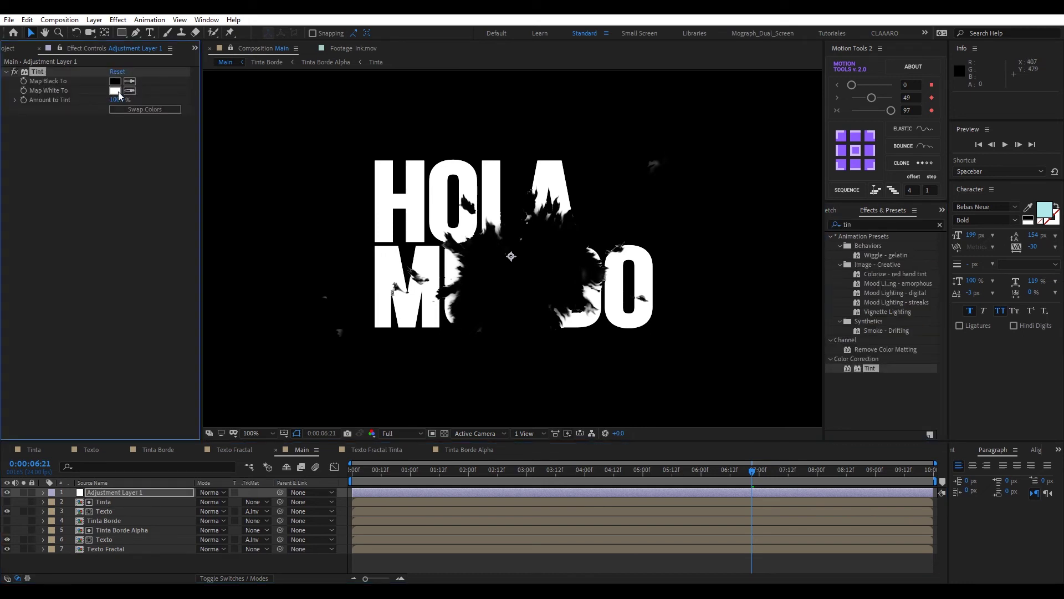
left_click(115, 90)
left_click_drag(237, 205, 264, 233)
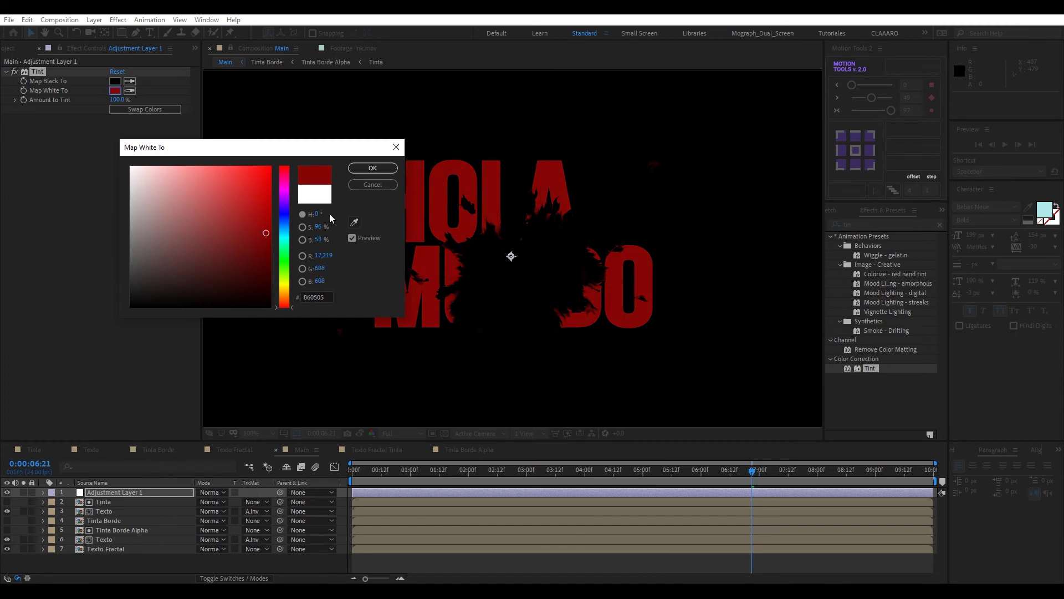
left_click(375, 173)
left_click(373, 169)
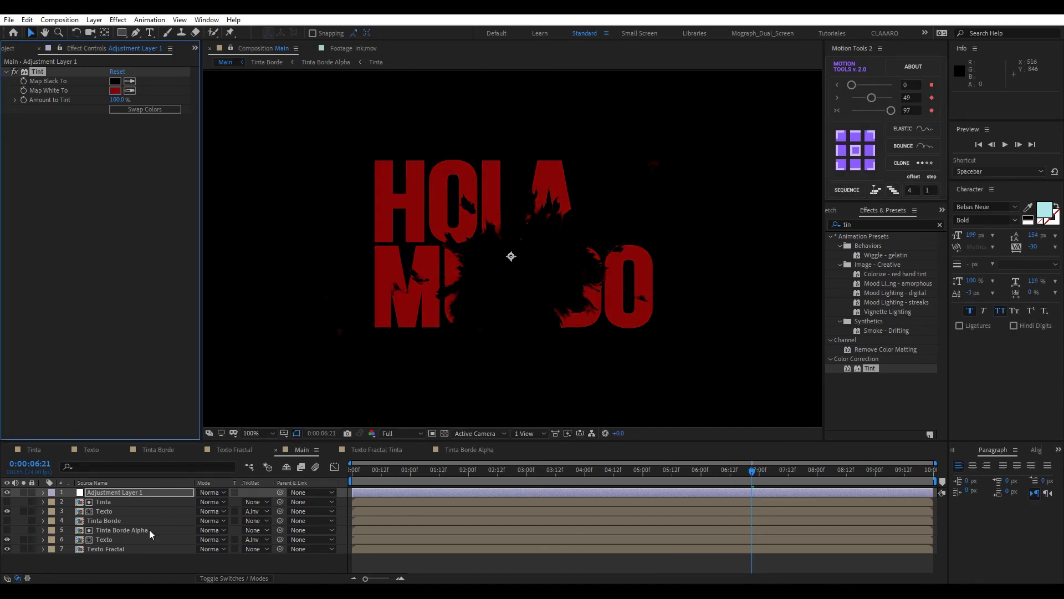
key("comma")
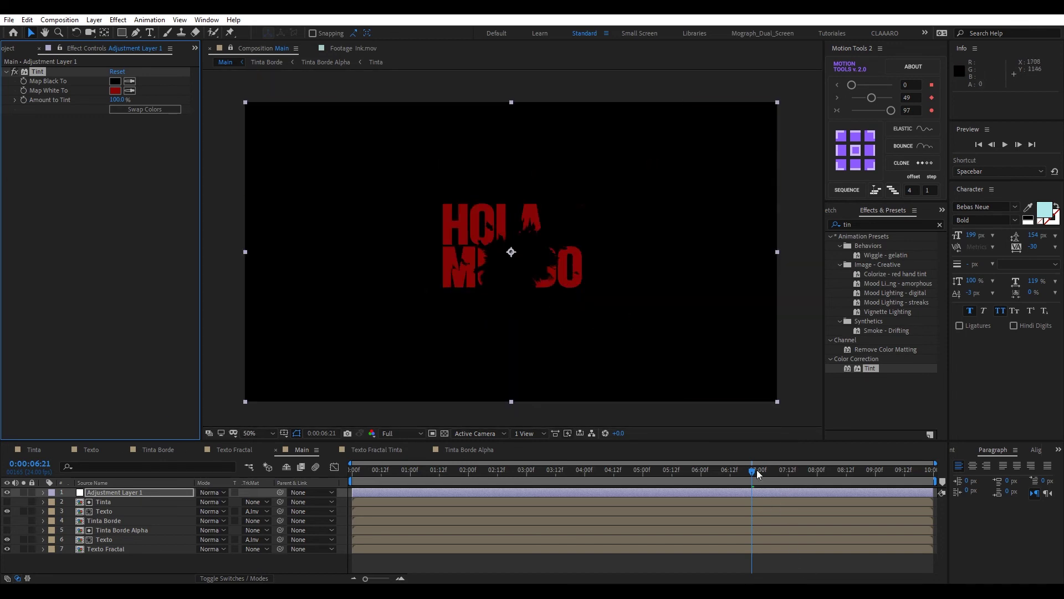
mouse_move(577, 472)
left_mouse_down()
mouse_move(376, 475)
mouse_move(383, 481)
left_mouse_up()
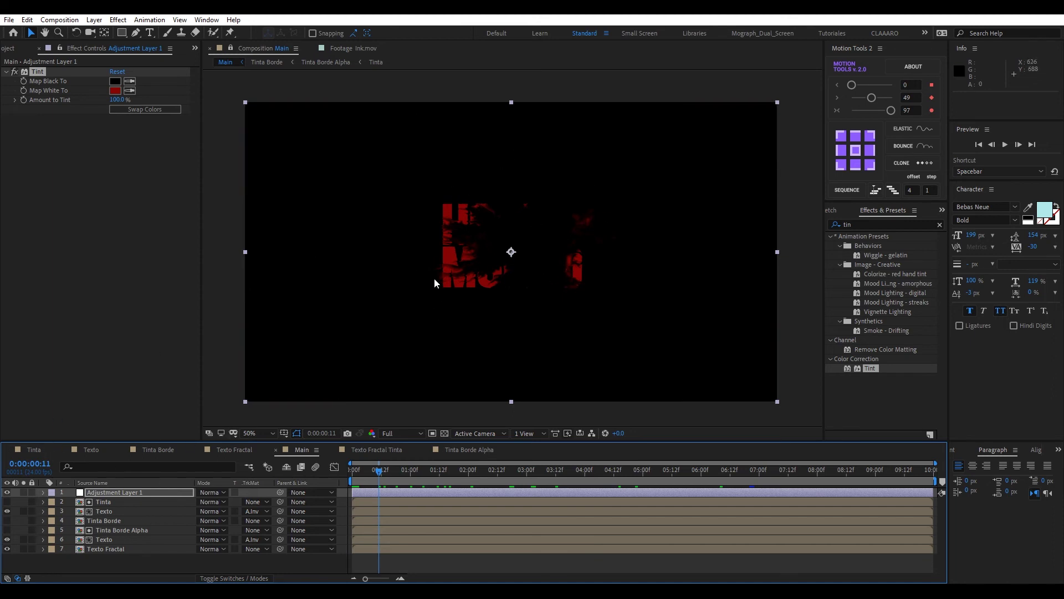
In a second Tinta viewer, start Ink.mov later and nudge it up-right, then return to Main.
left_click(39, 455)
left_click(280, 48)
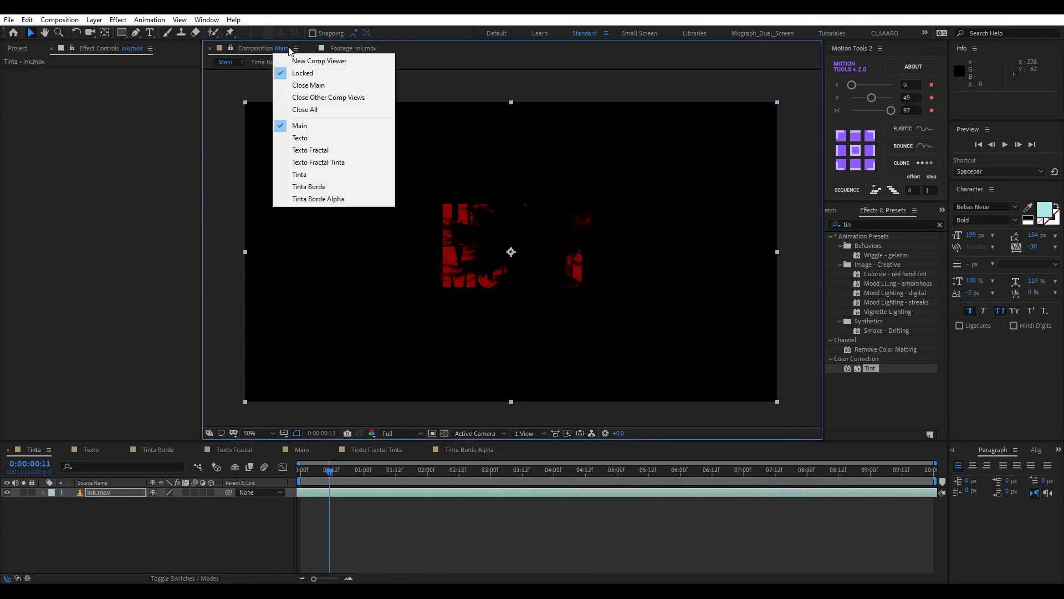
left_click(302, 62)
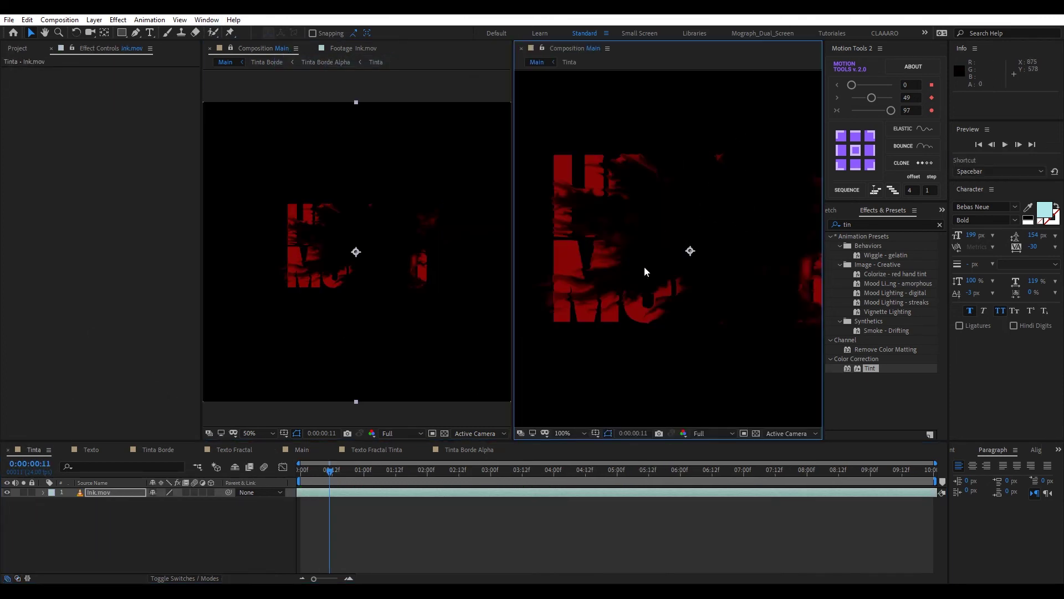
left_click(437, 495)
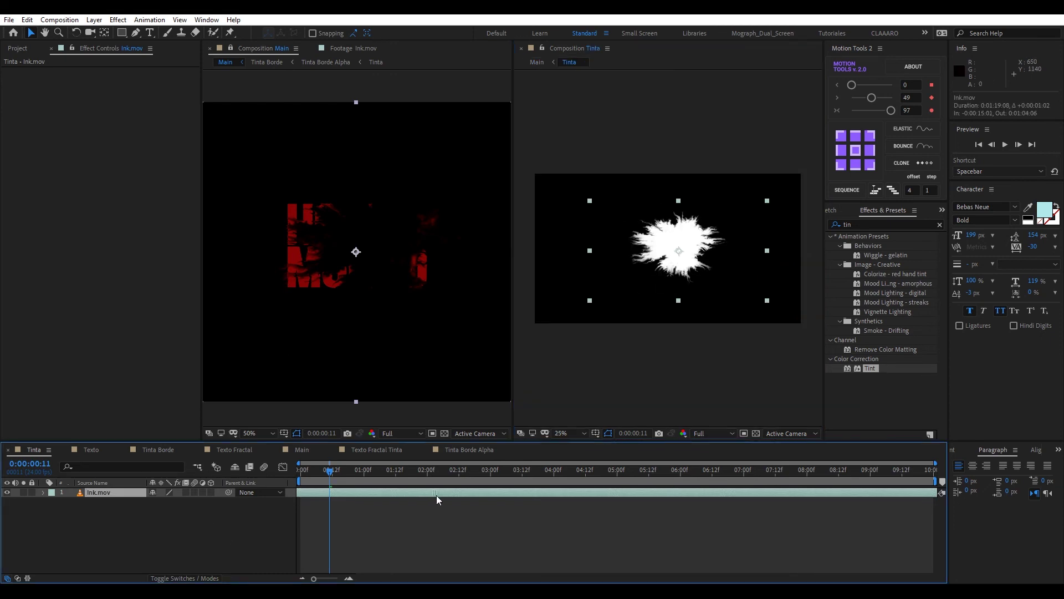
left_click_drag(437, 494, 772, 496)
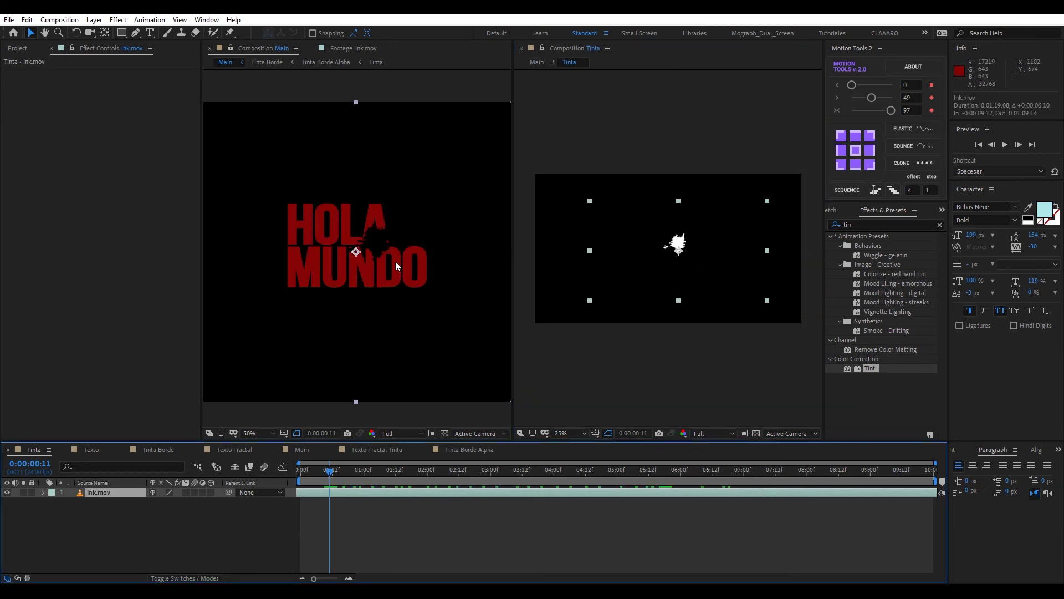
left_click_drag(677, 244, 686, 230)
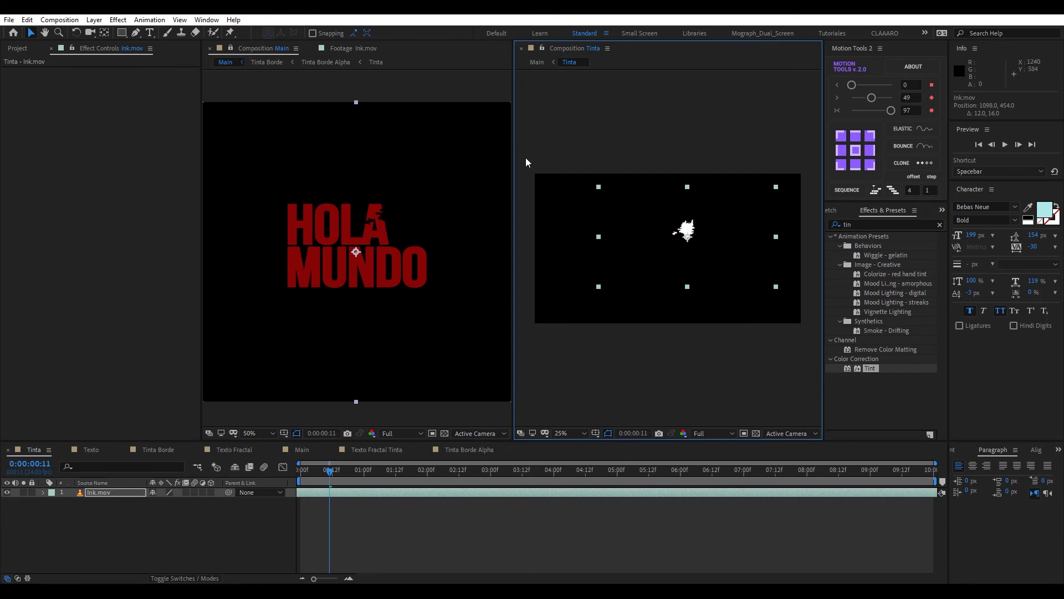
key("ctrl+w")
left_click(302, 449)
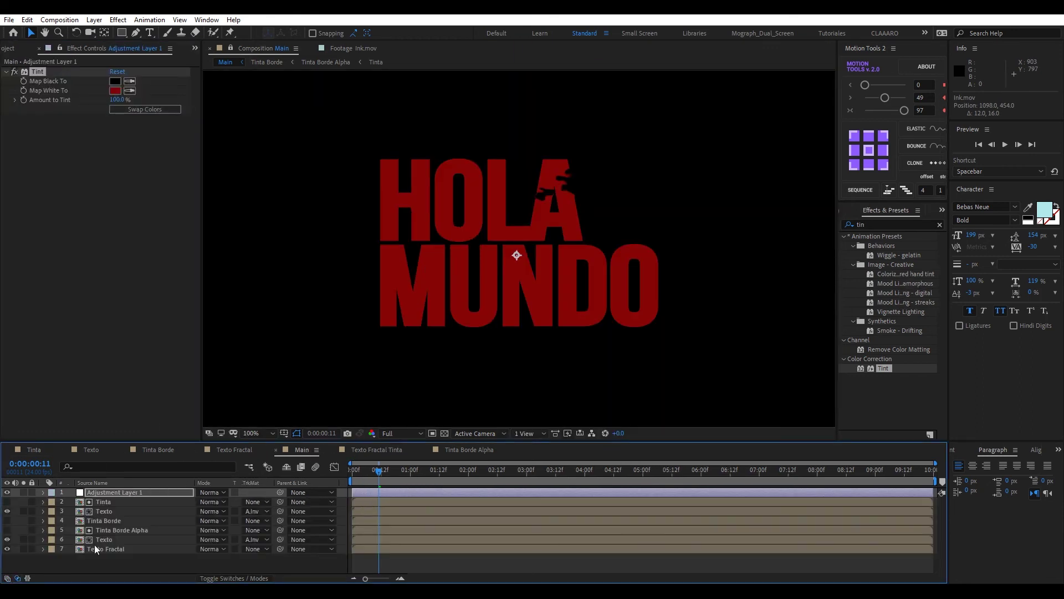
Review the ink erosion over time, then move Tinta Borde below Tinta Borde Alpha in the stack.
left_click(114, 530)
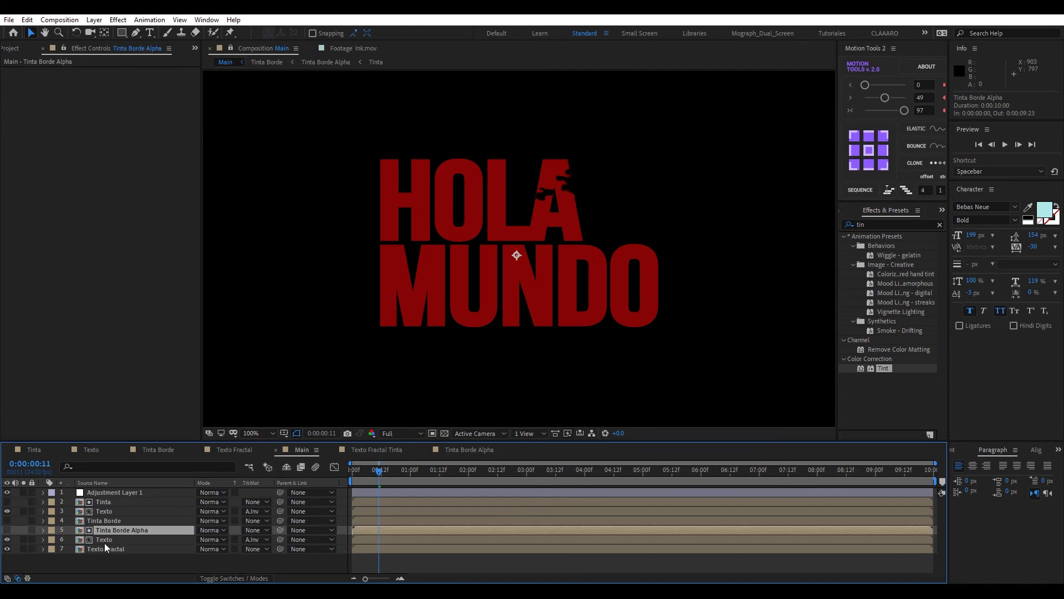
left_click(107, 540)
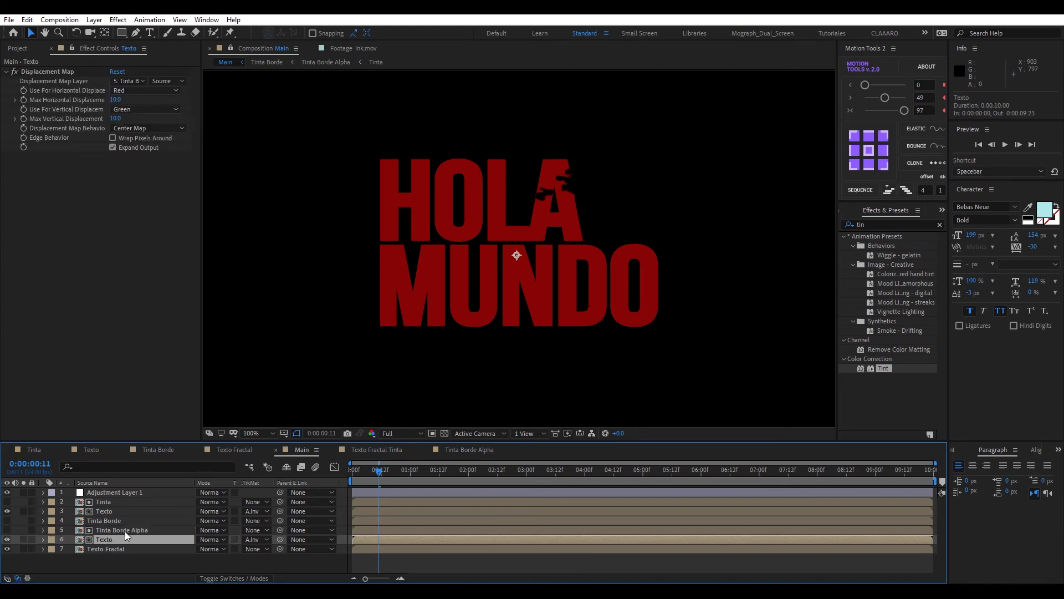
left_click(125, 530)
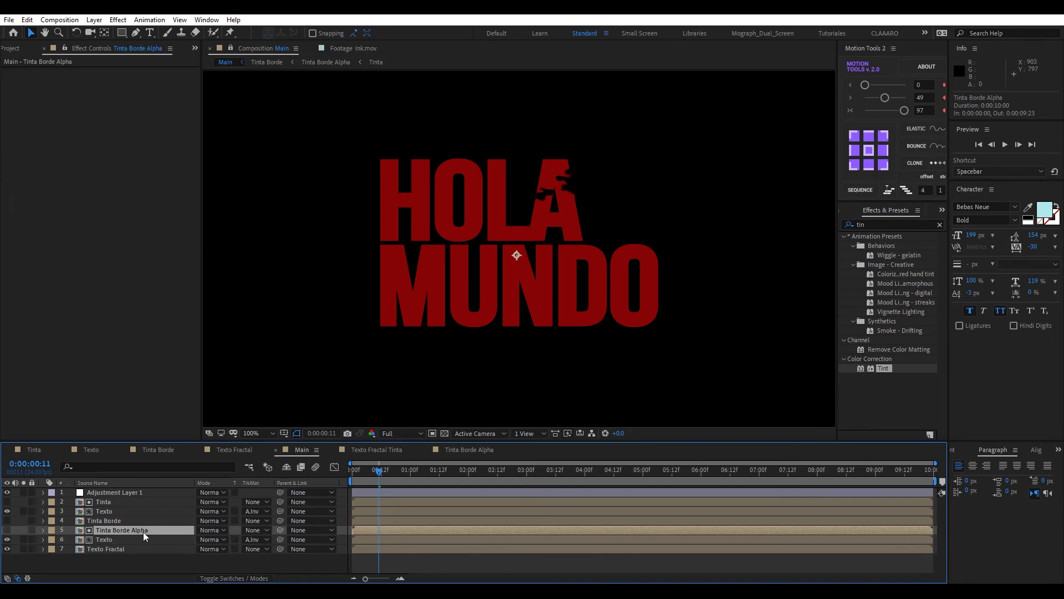
left_click_drag(373, 477, 550, 486)
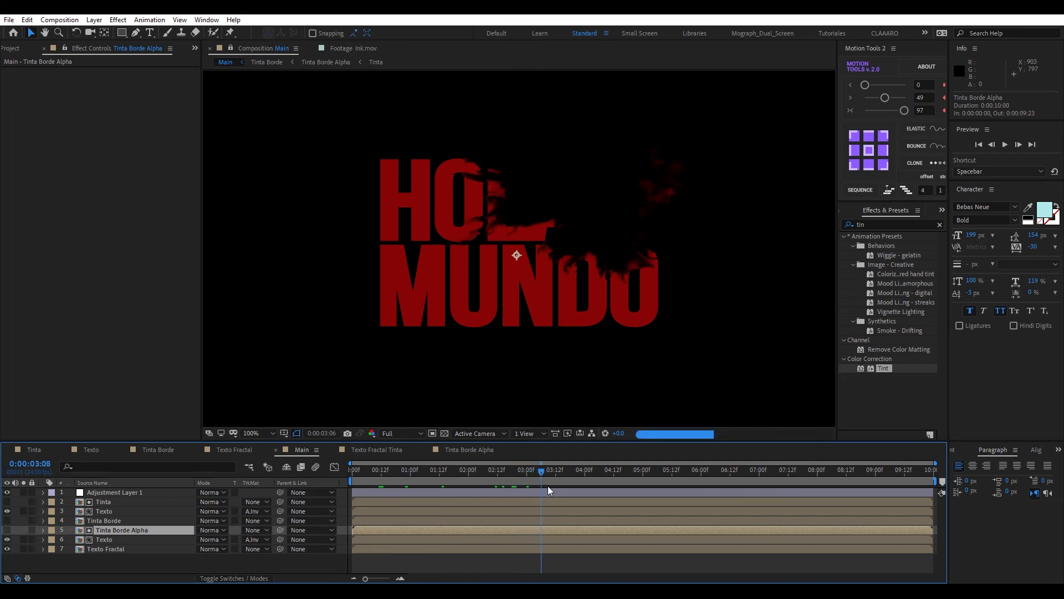
scroll(491, 208, "up", 2)
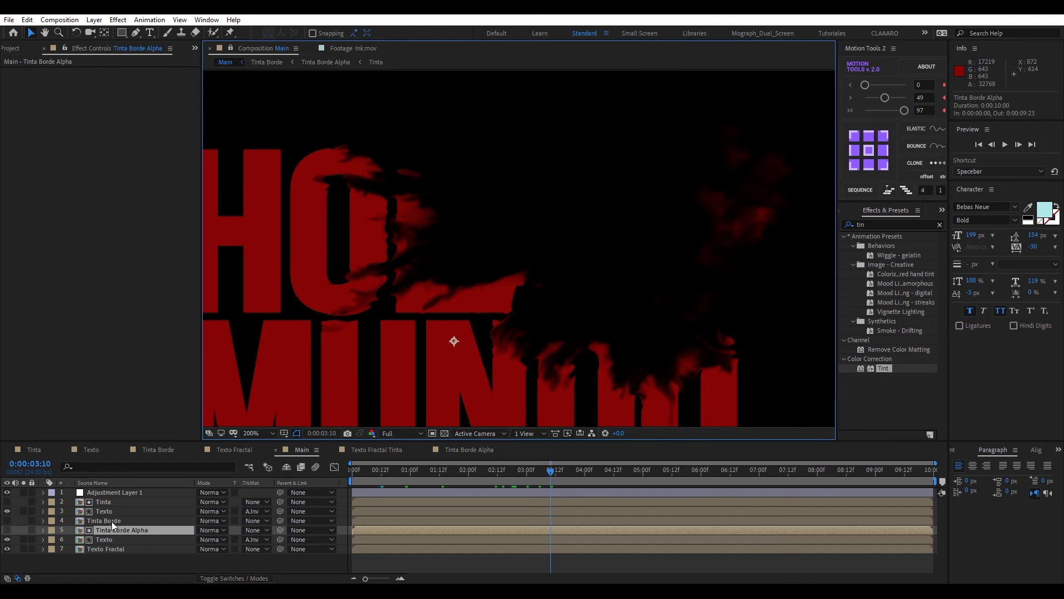
left_click_drag(112, 519, 113, 537)
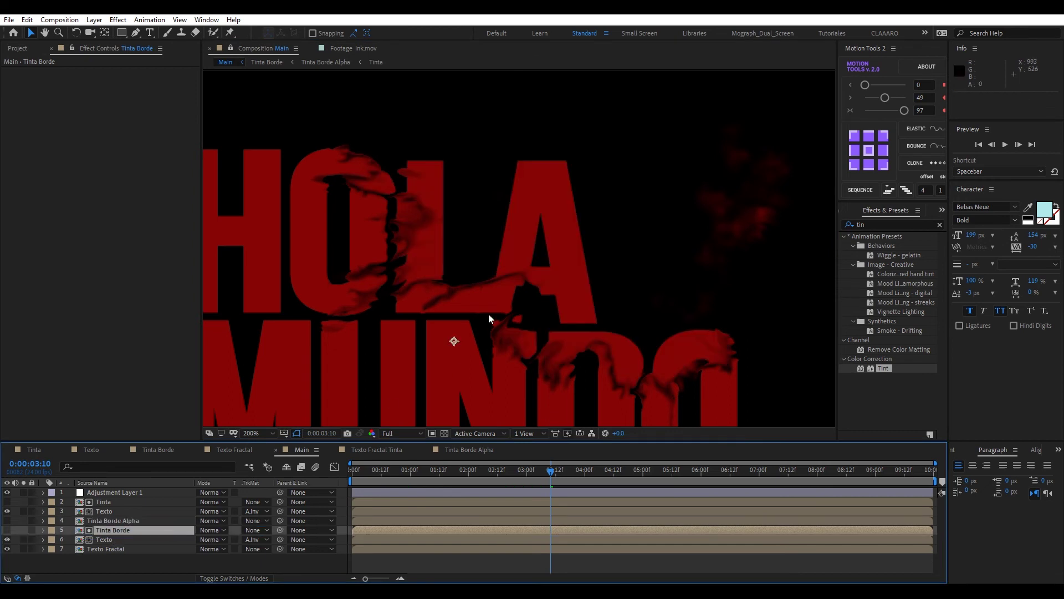
scroll(560, 254, "down", 1)
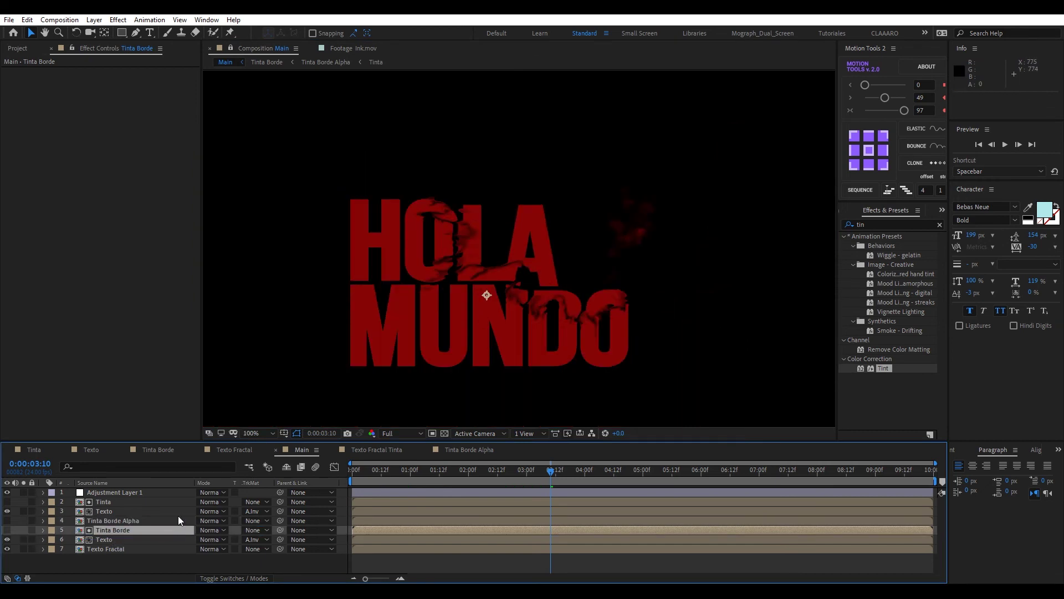
left_click(255, 539)
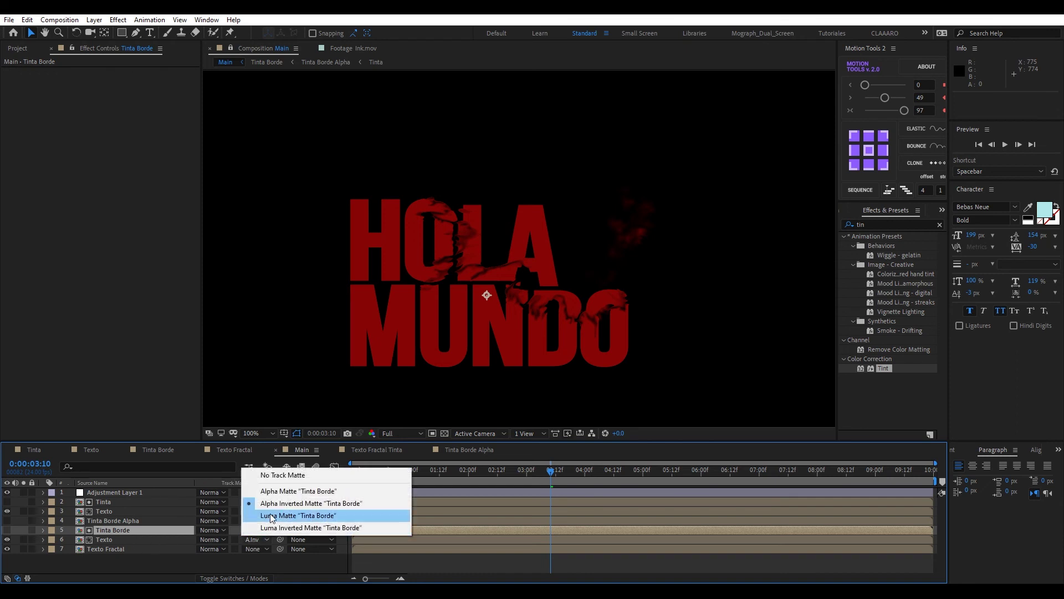
Set layer 6's track matte to Alpha Matte 'Tinta Borde', inspect the result, and select Tinta Borde.
left_click(281, 491)
scroll(491, 275, "up", 1)
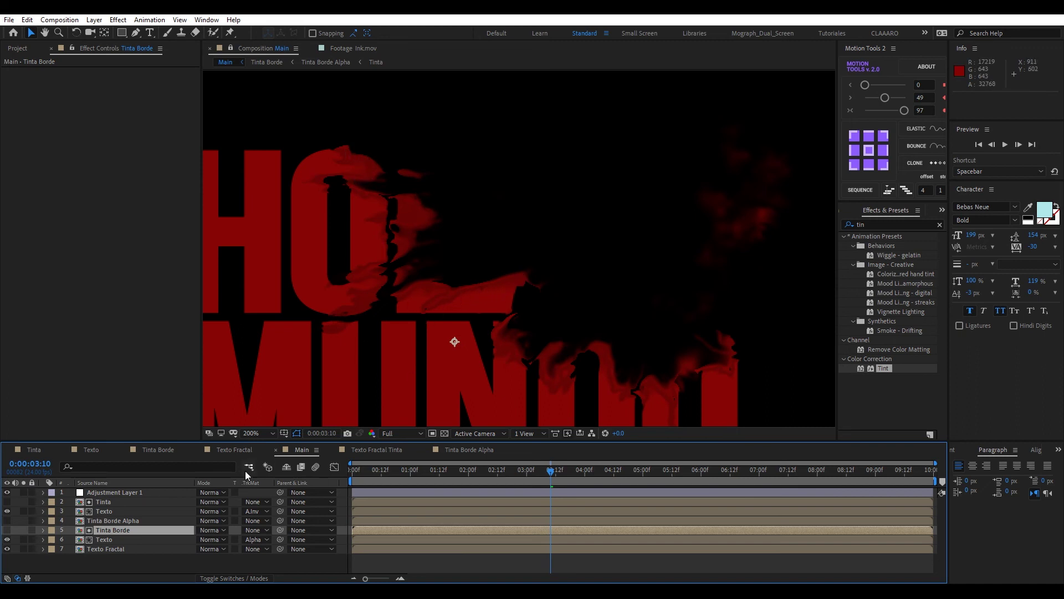
scroll(576, 296, "down", 1)
scroll(577, 296, "up", 1)
scroll(519, 248, "down", 1)
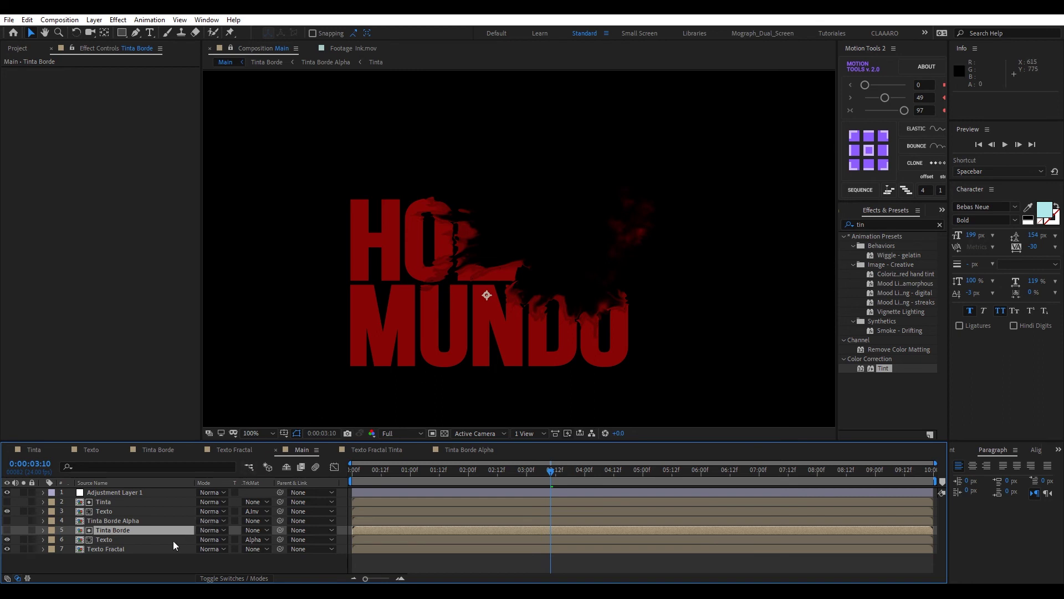
left_click(138, 530)
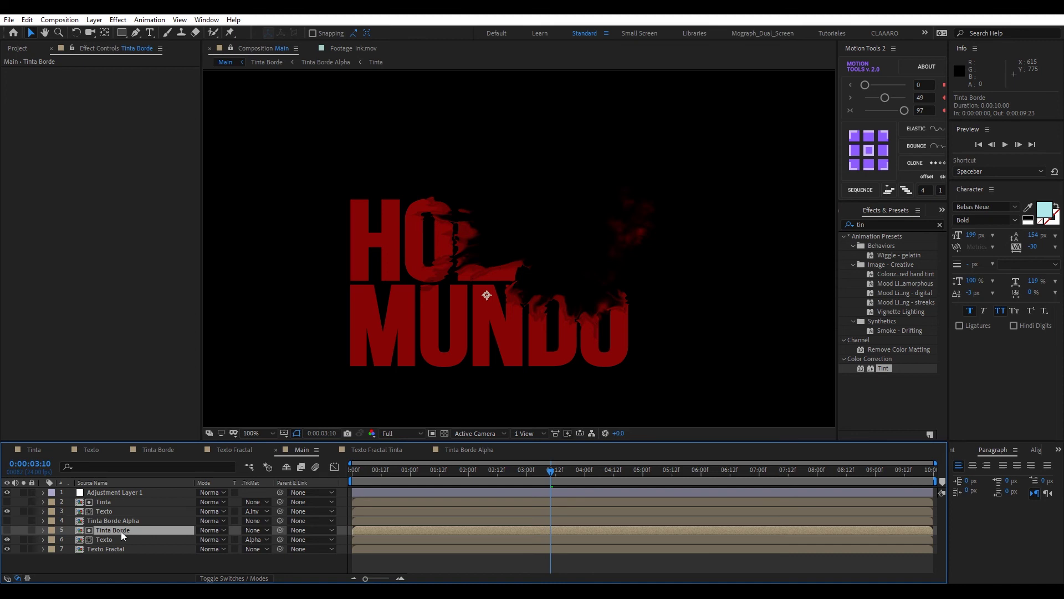
Scale the Tinta Borde ink layer up to 103%.
key("s")
left_click(232, 539)
type("103")
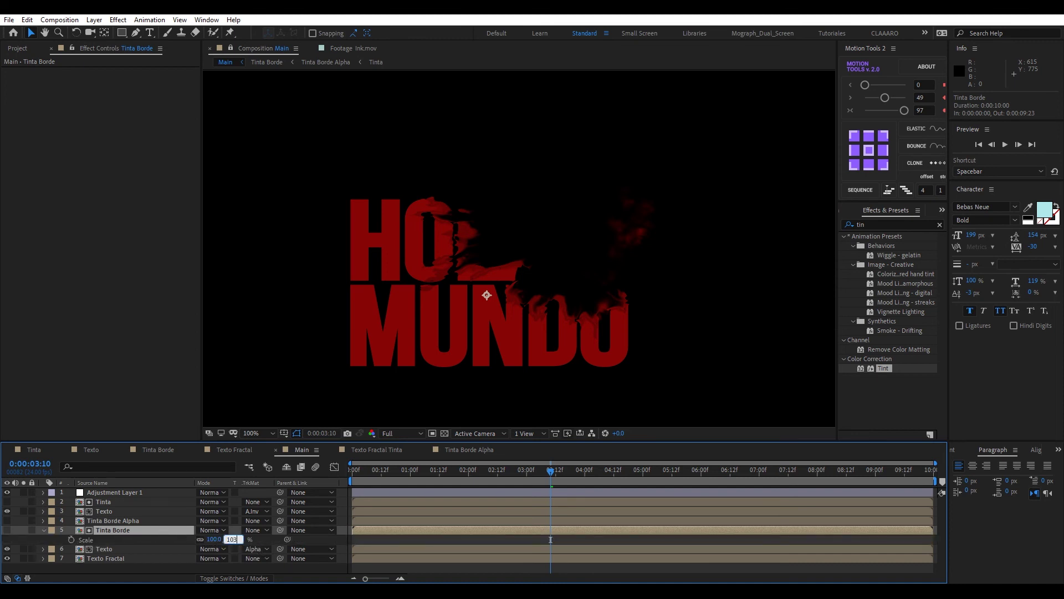
key("Return")
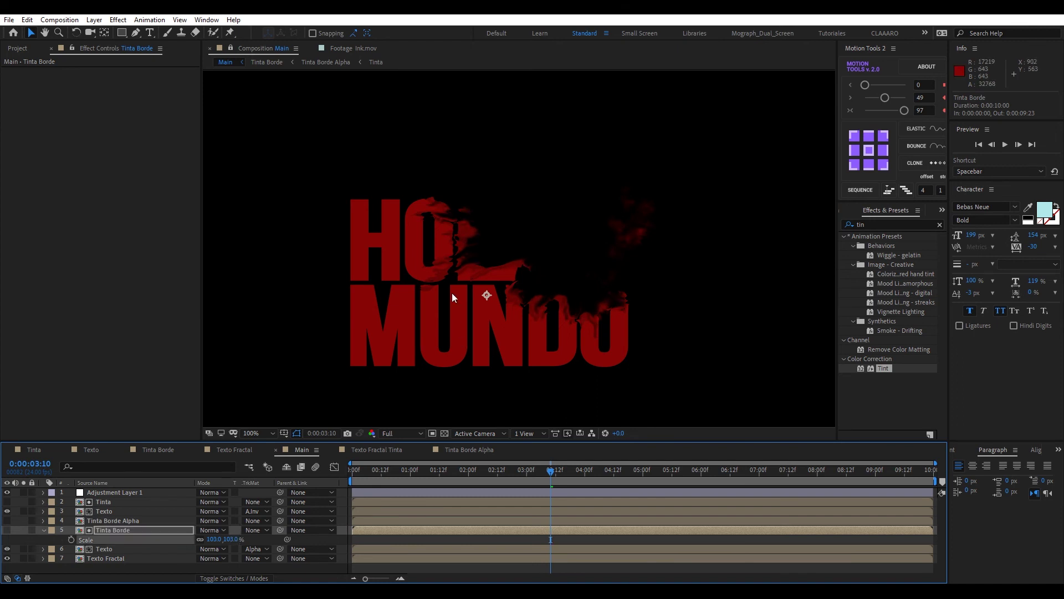
left_click(114, 530)
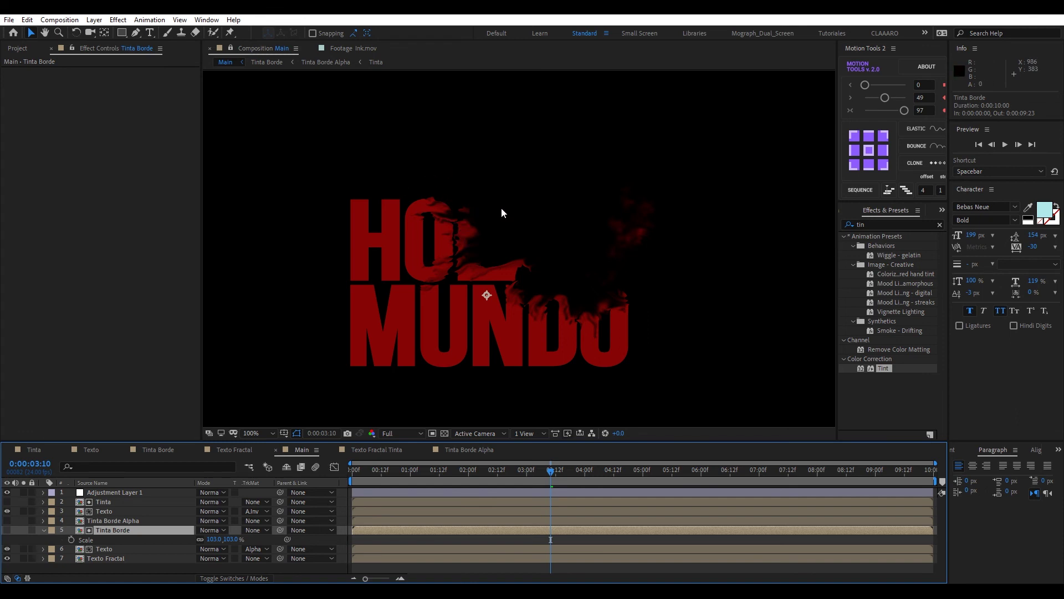
Preview from about 5 seconds, with ink eating through the LA and DO of HOLA MUNDO.
key("comma")
key("comma")
key("period")
key("period")
key("comma")
key("comma")
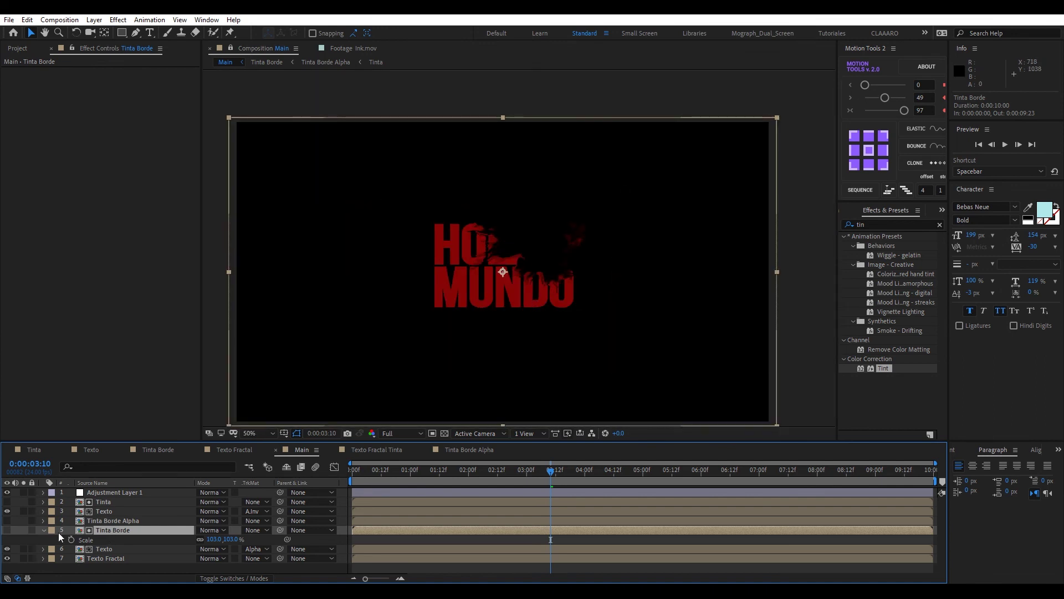
left_click(44, 530)
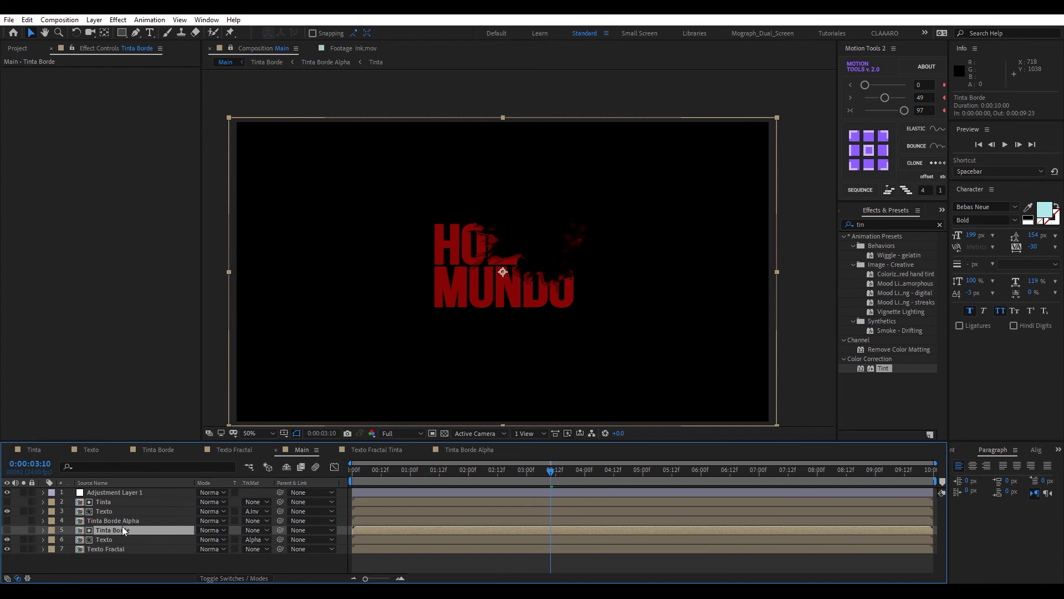
left_click_drag(551, 471, 646, 485)
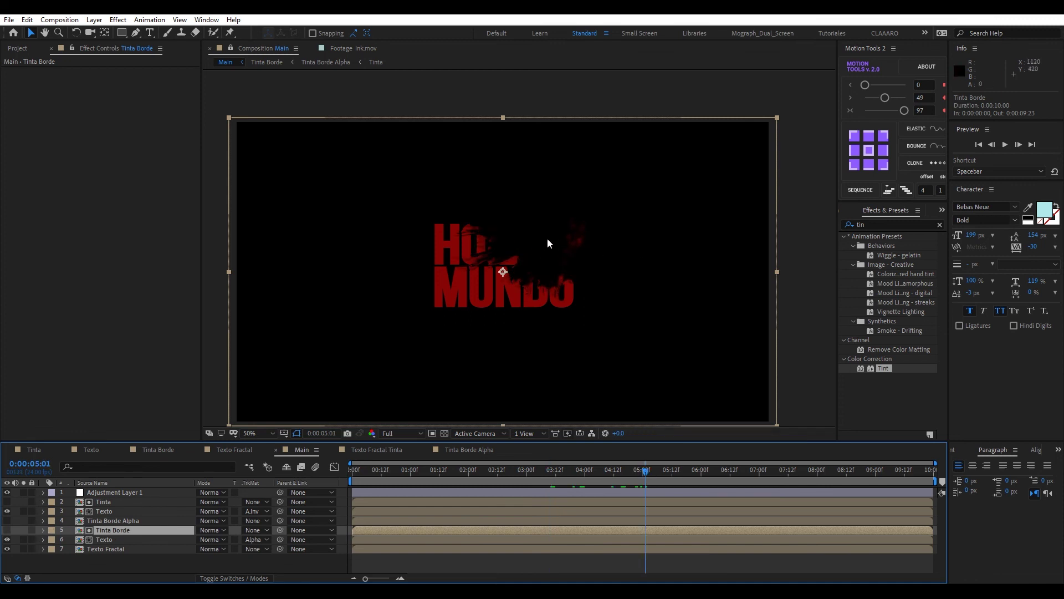
key("period")
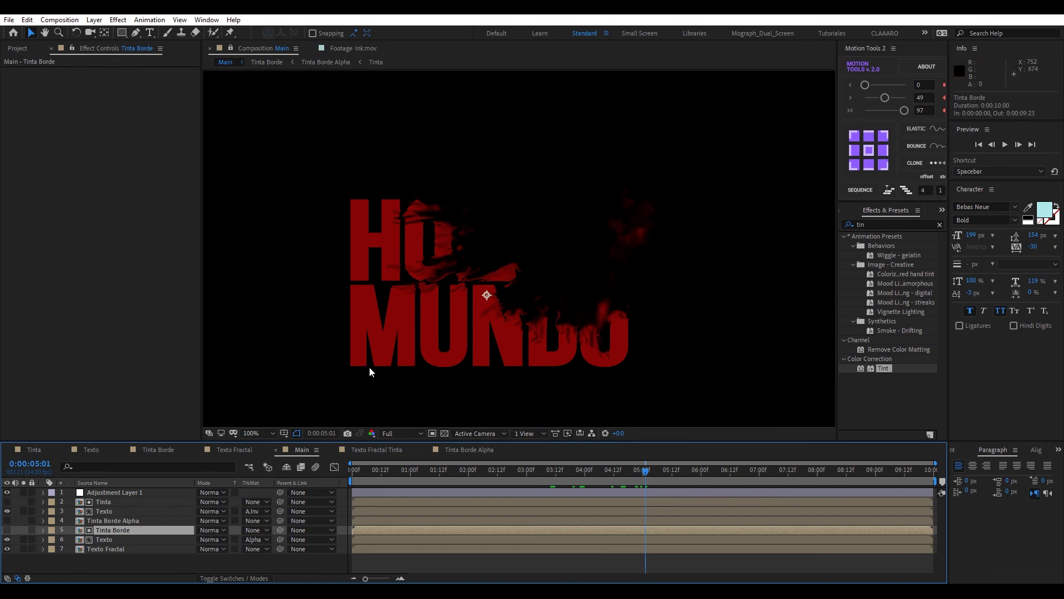
key("ctrl+k")
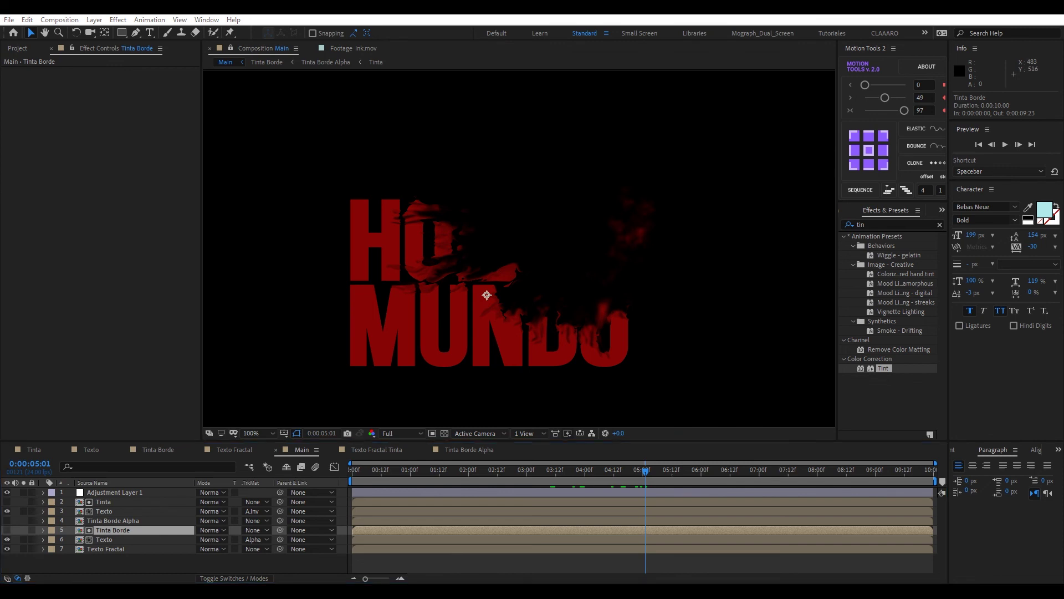
left_click(301, 343)
key("space")
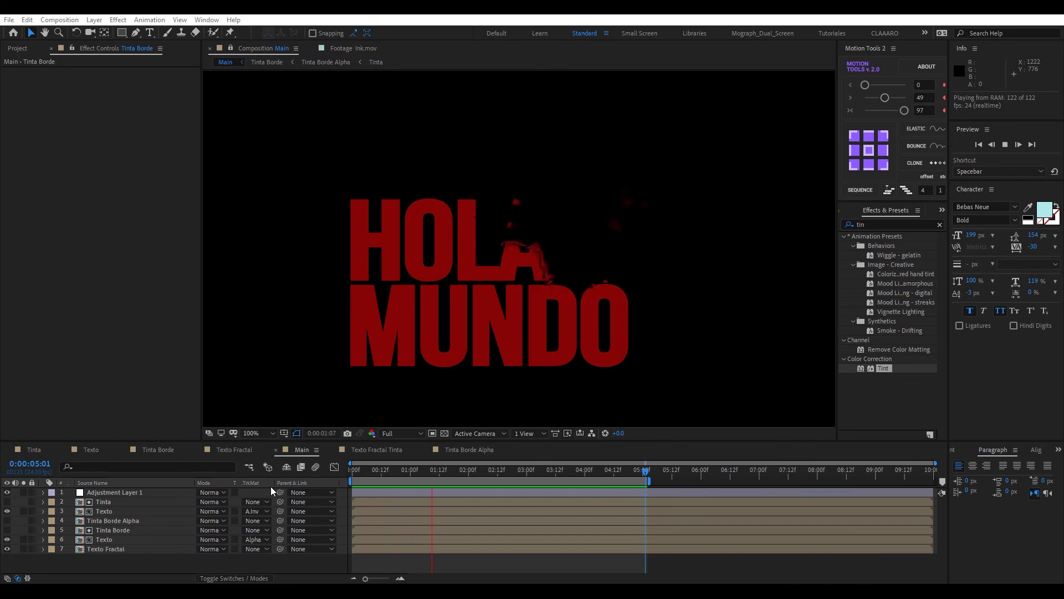
left_click(111, 509)
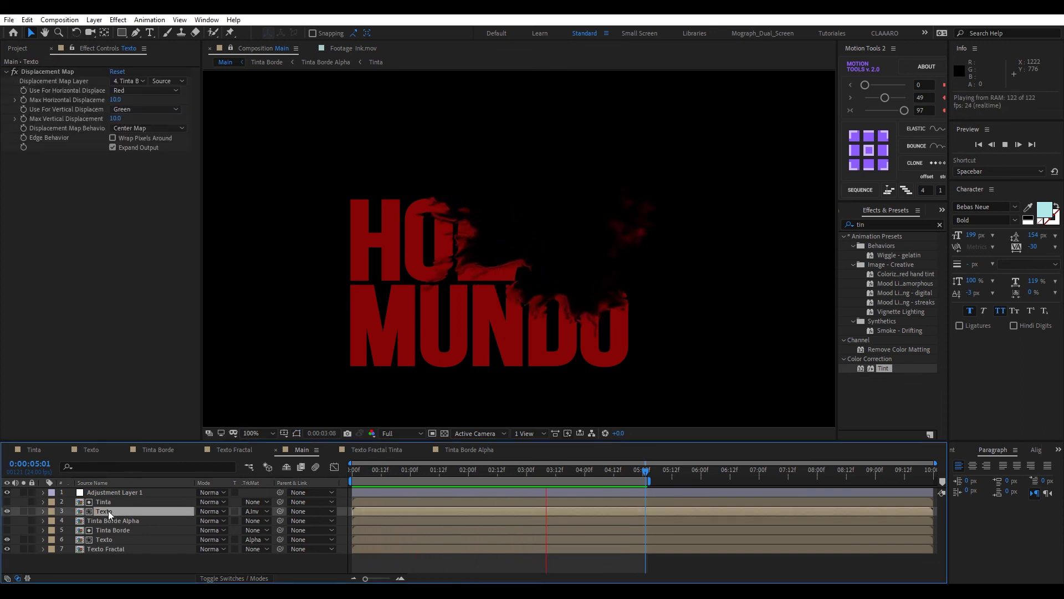
In the Texto precomp, retype the title as 'koncep. to' and enlarge the TO line.
double_click(108, 510)
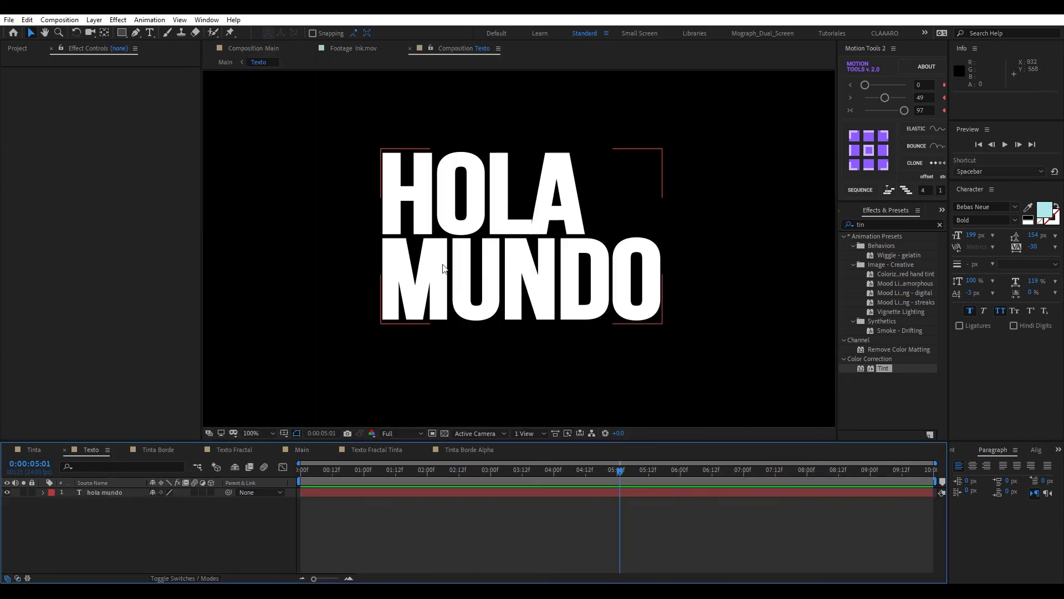
key("ctrl+t")
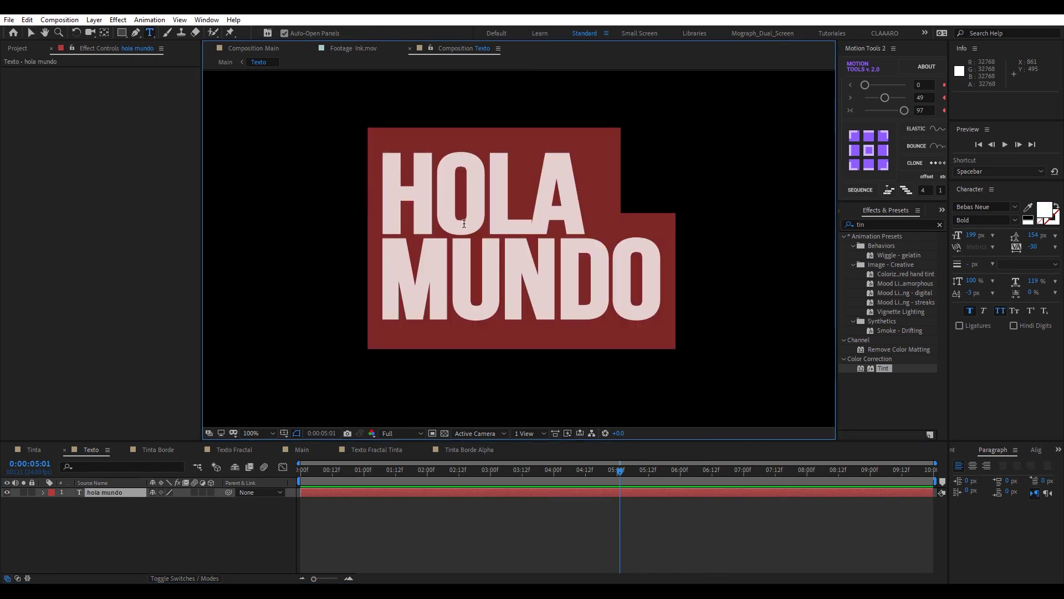
type("koncep. ")
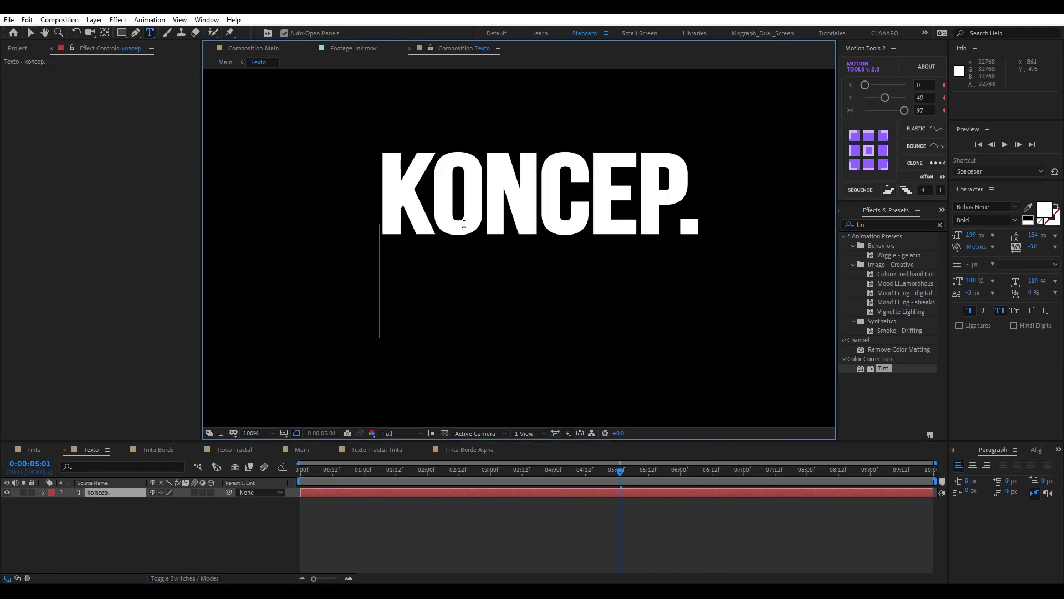
type("to")
left_click_drag(488, 282, 380, 284)
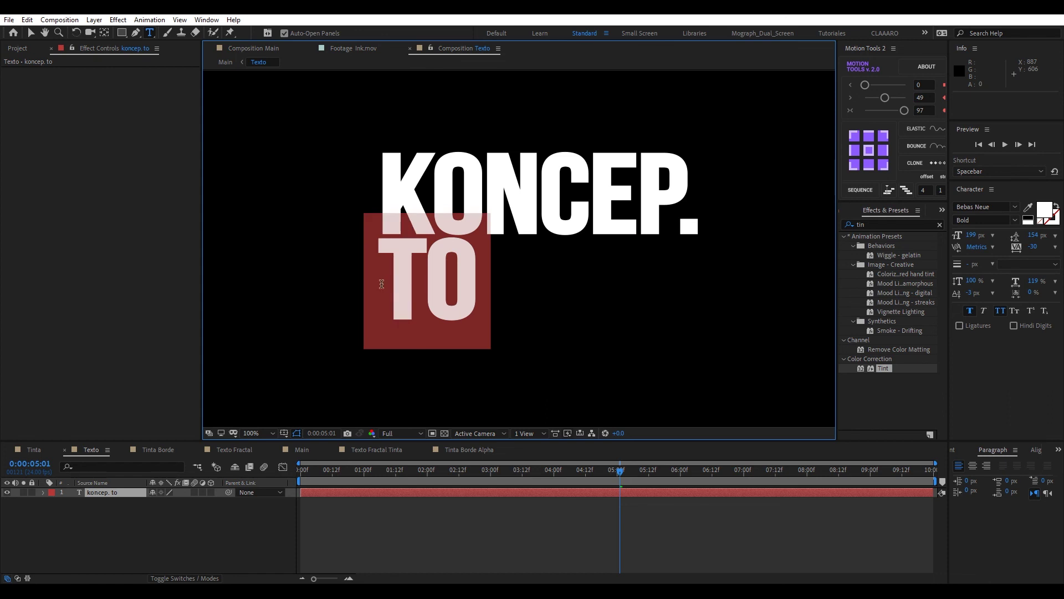
left_click_drag(971, 235, 1042, 235)
left_click(491, 202)
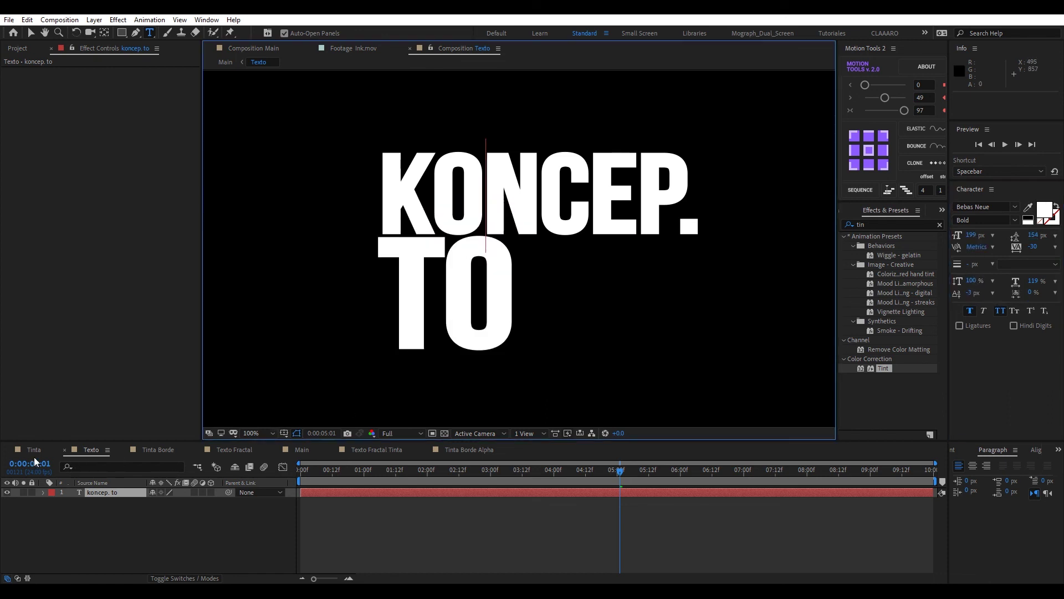
Back in the Main comp, preview the new KONCEP. TO title from earlier in the animation.
left_click(300, 448)
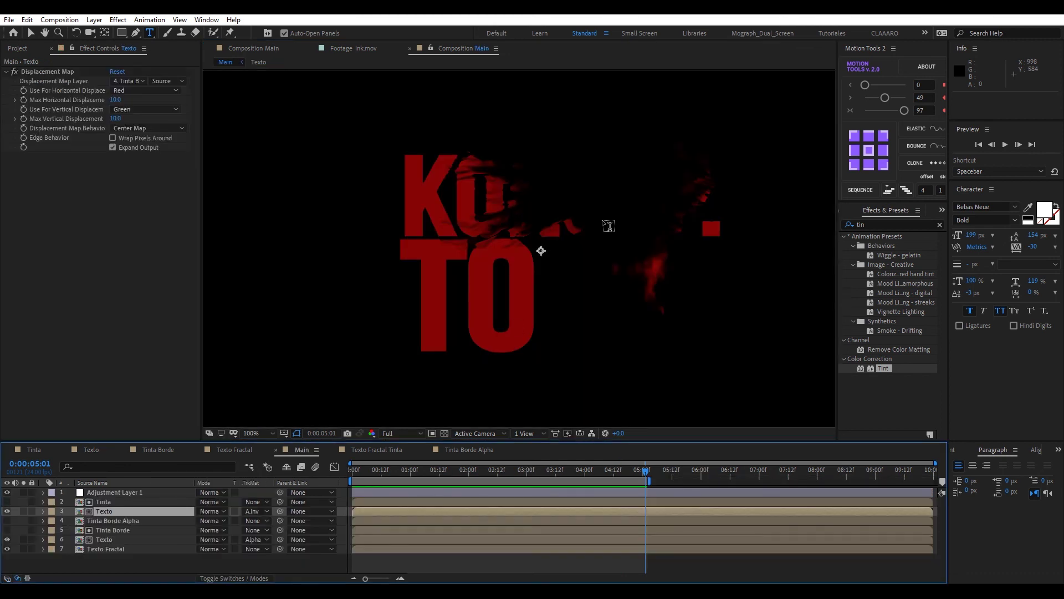
left_click_drag(628, 467, 363, 475)
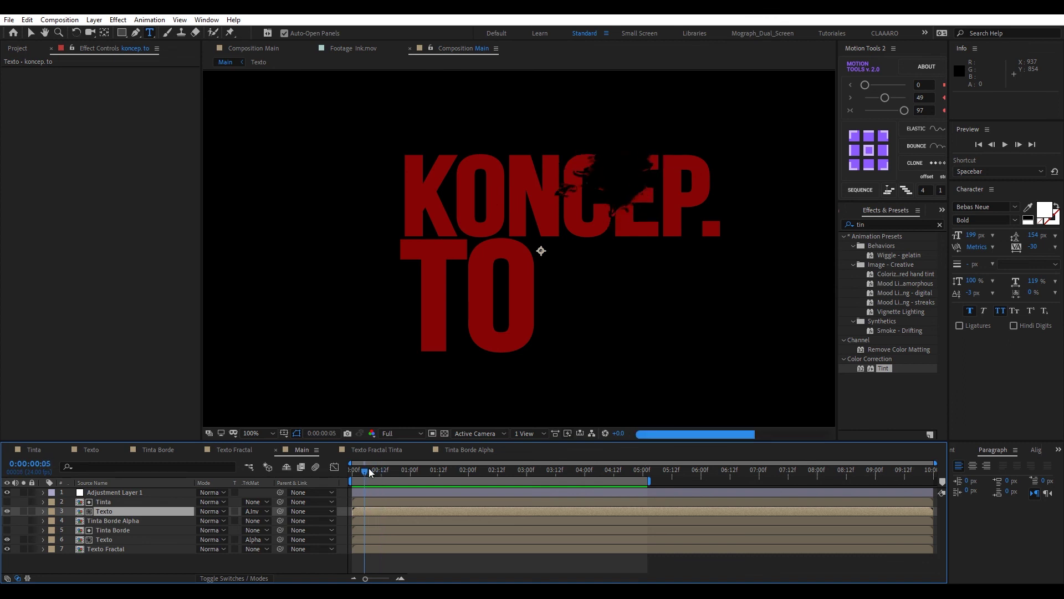
key("space")
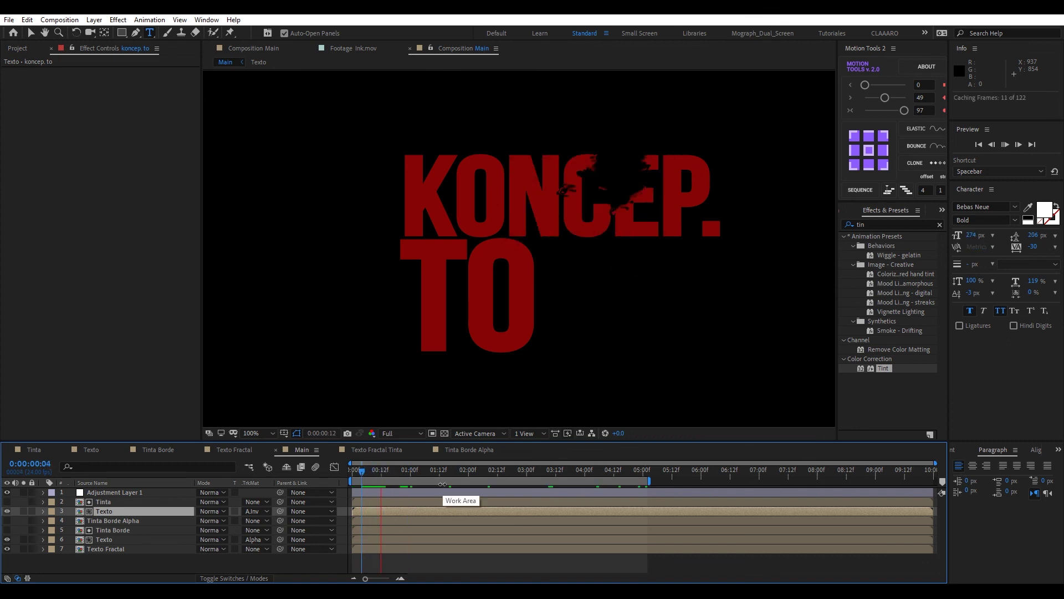